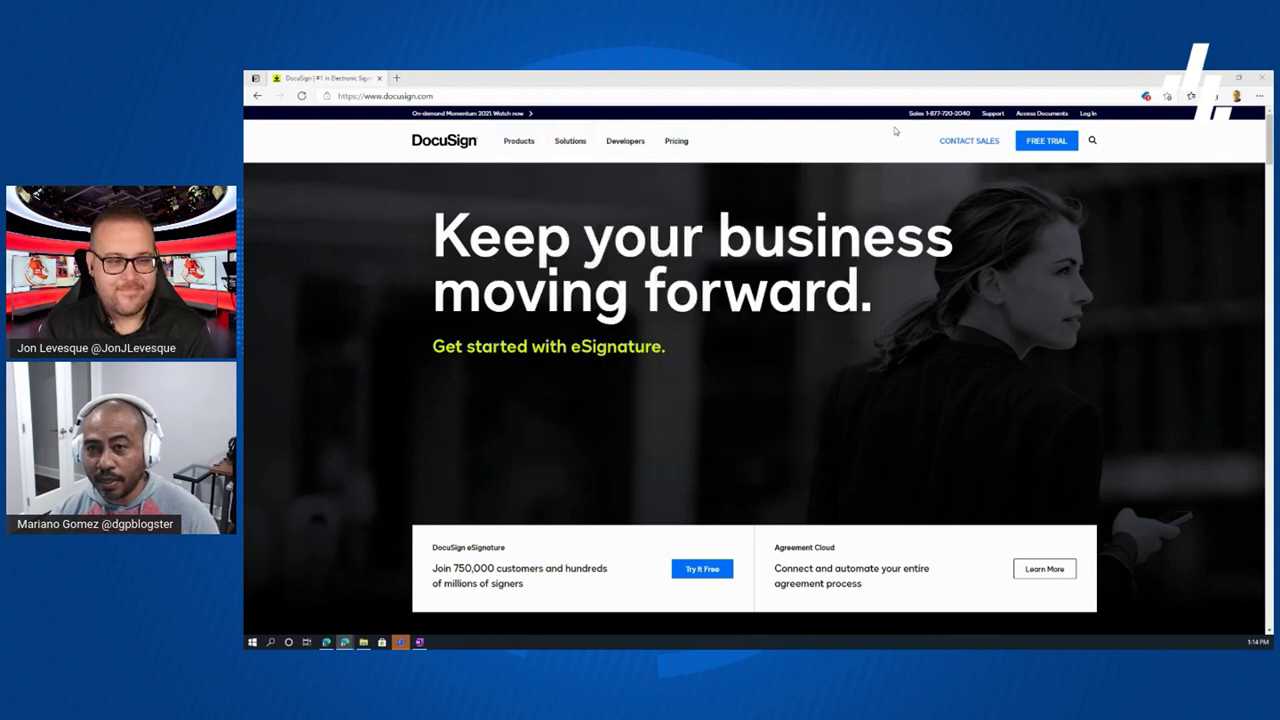
- Open Log In on docusign.com and continue past the account e-mail to the password step
click(1086, 116)
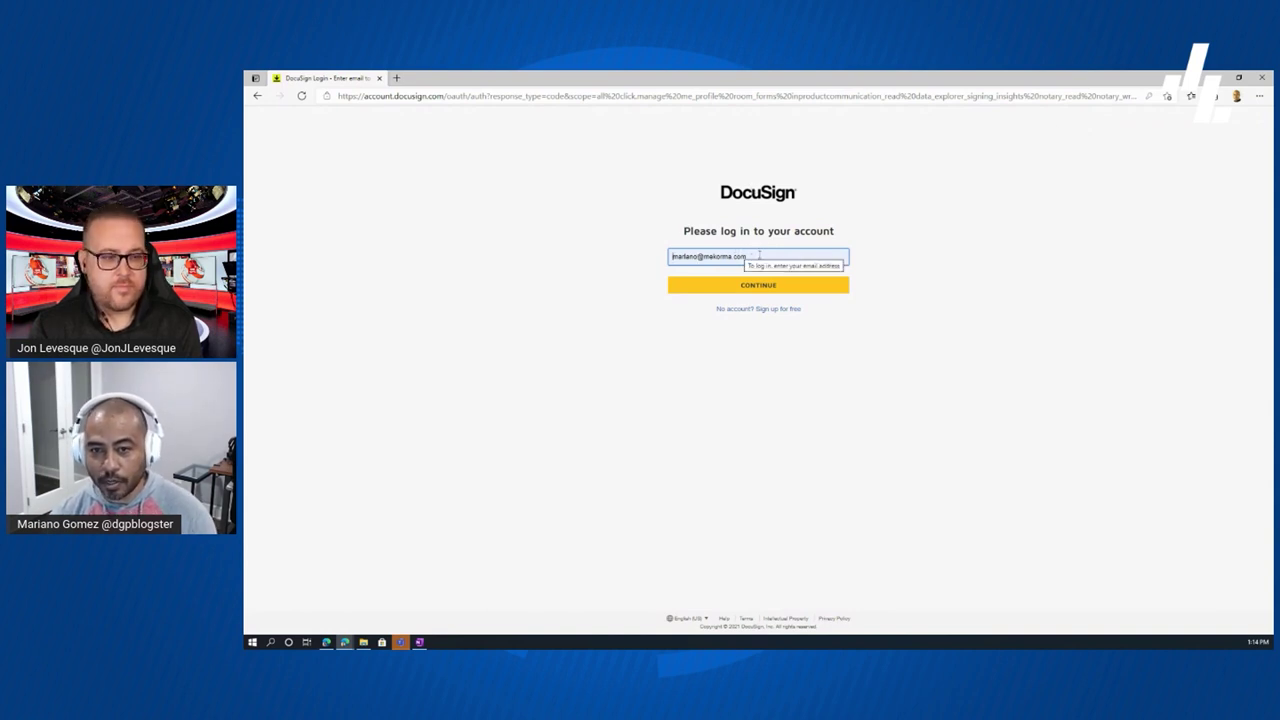
click(745, 291)
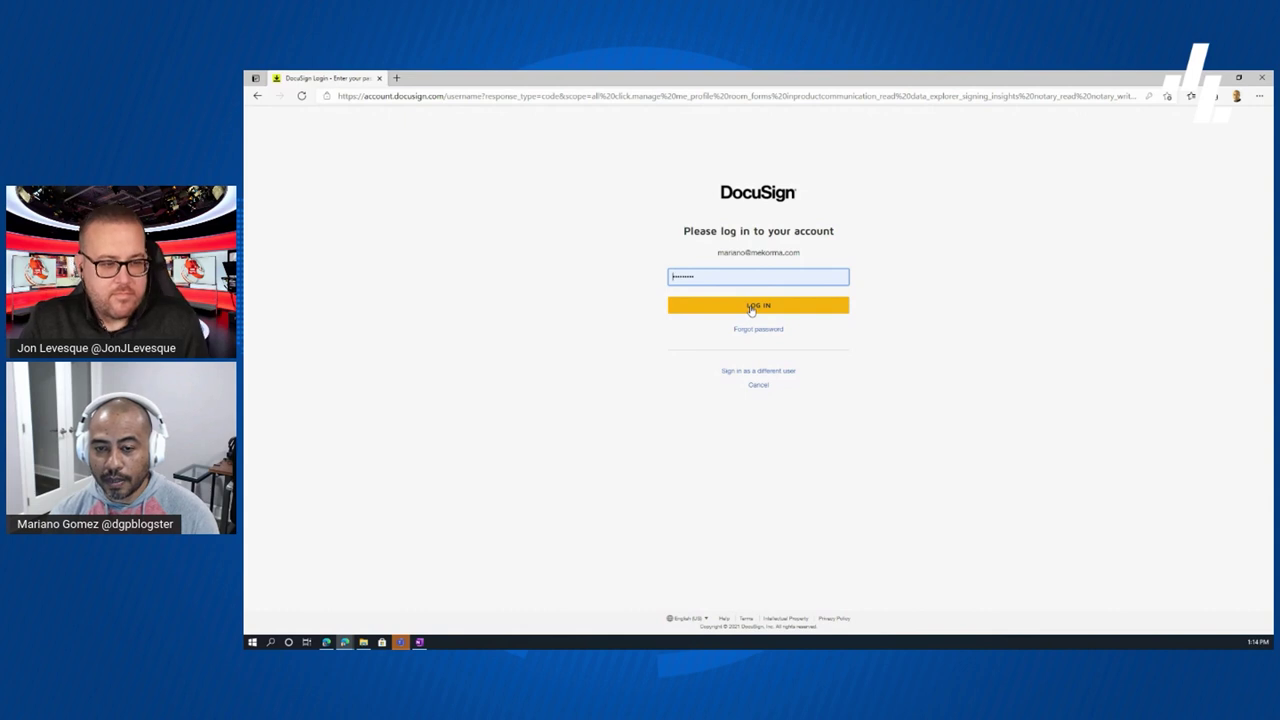
- Log in with the account password to reach the home dashboard showing 31 completed envelopes
click(751, 306)
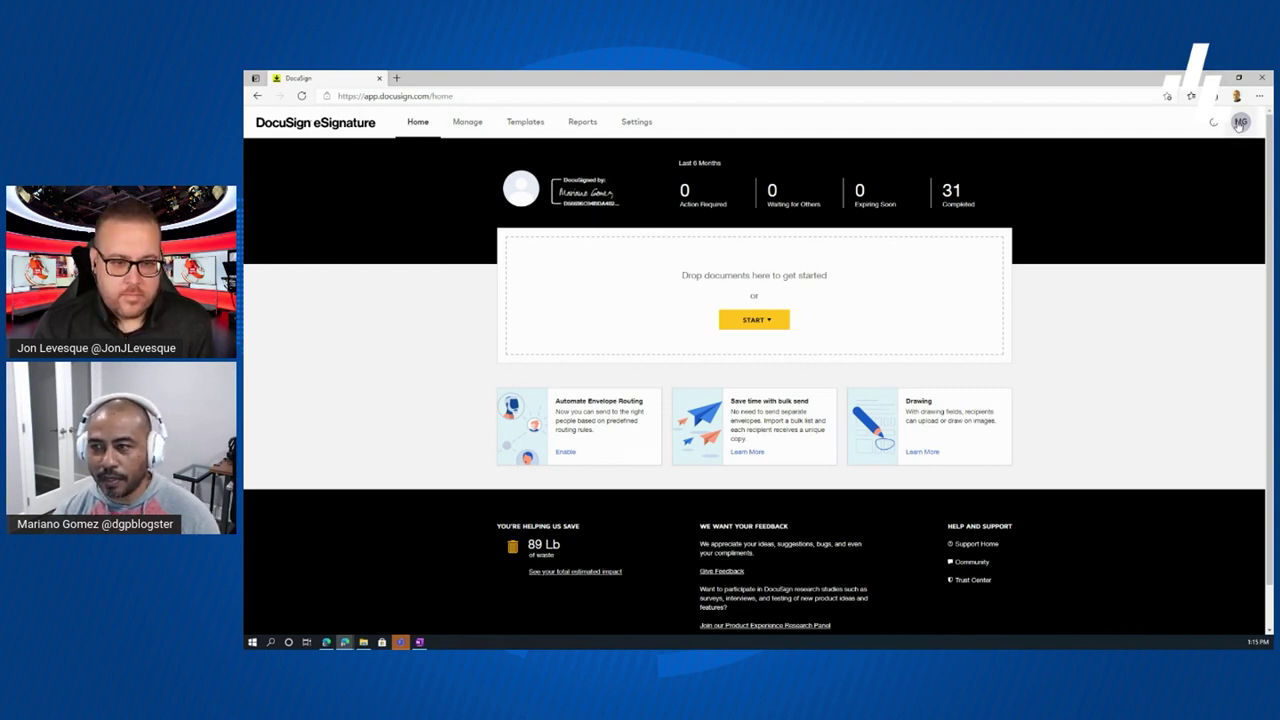
- Open Manage Profile from the MG avatar menu in a new tab
click(1239, 123)
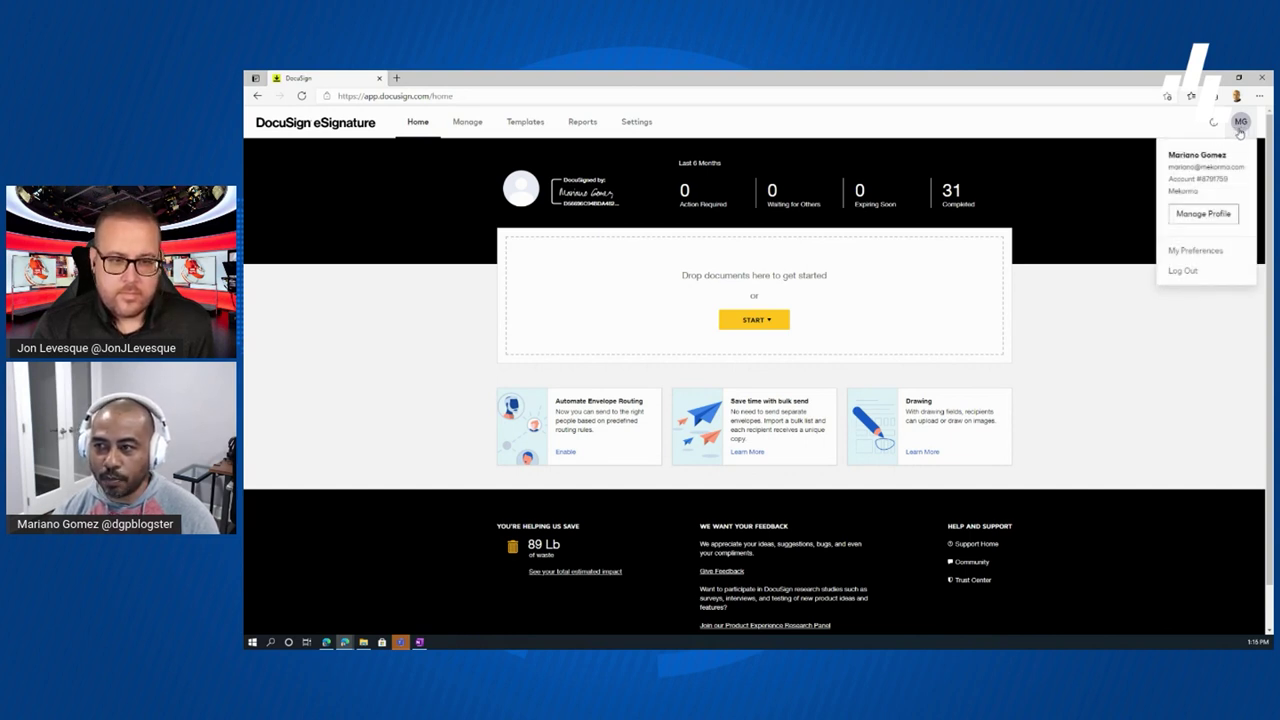
click(1212, 217)
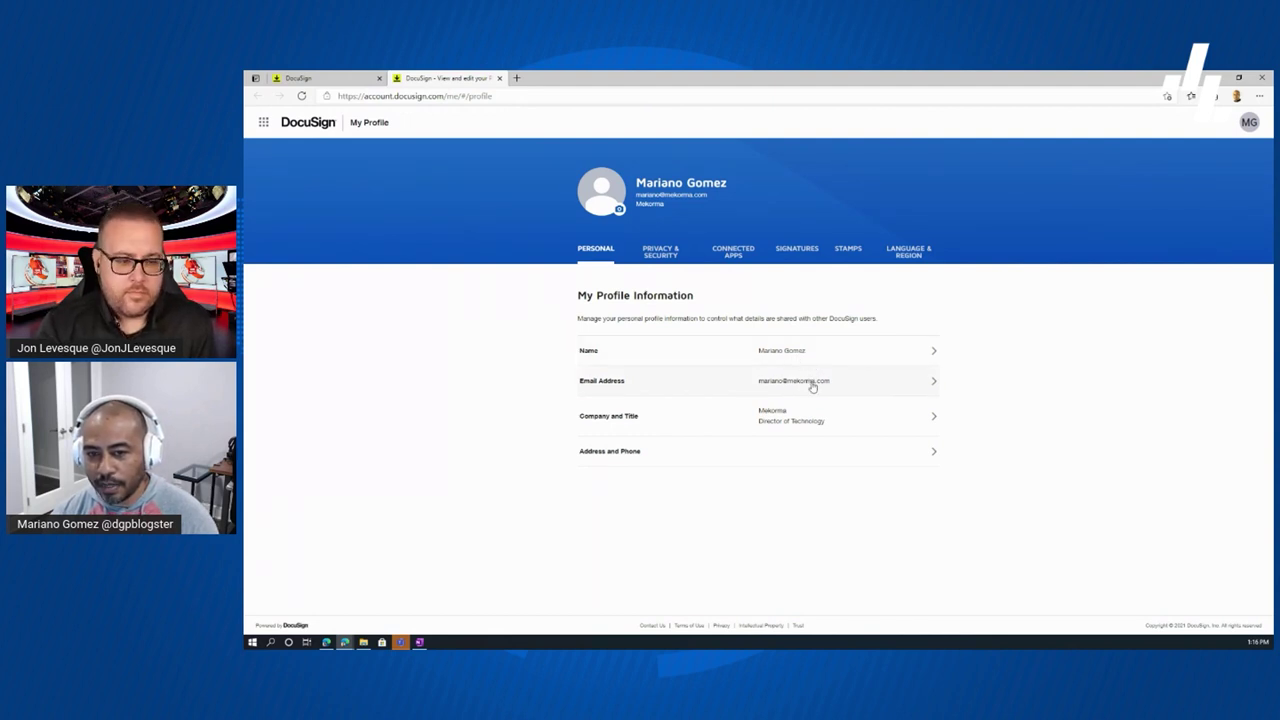
- Replace the Director of Technology title with CTO under Company and Title and save
click(934, 422)
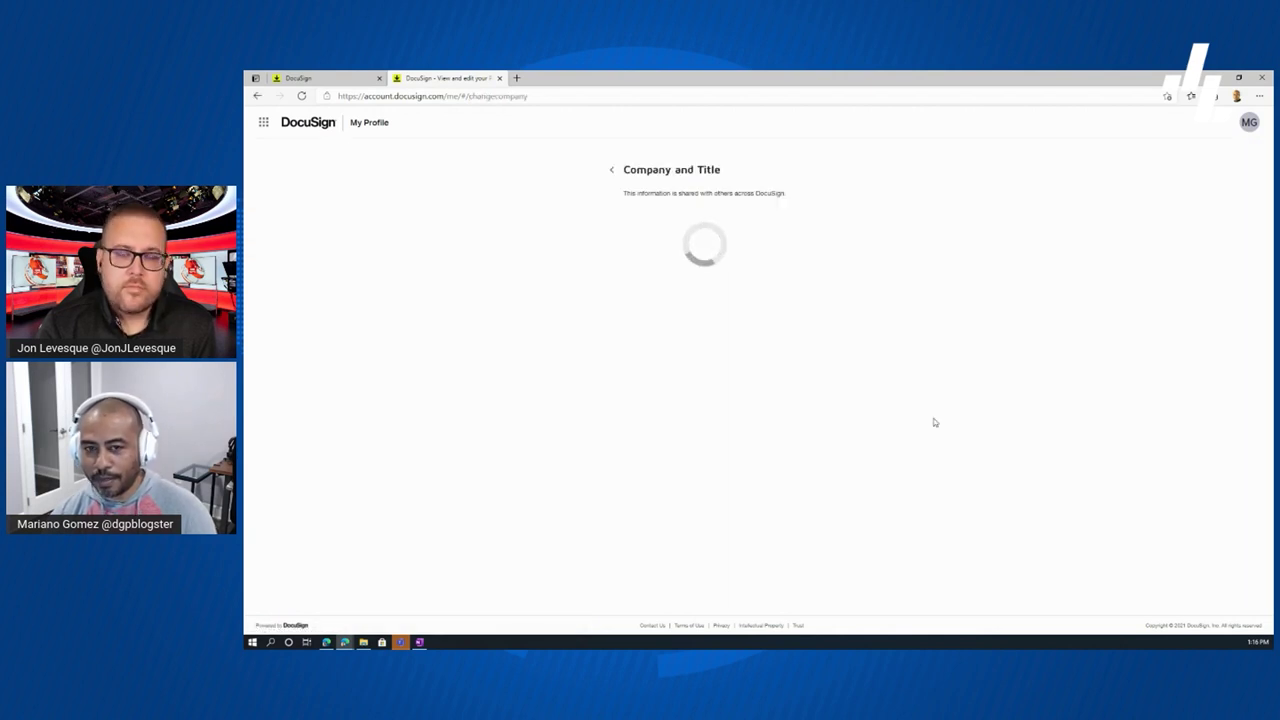
click(698, 259)
drag(698, 259, 622, 262)
text(CTO)
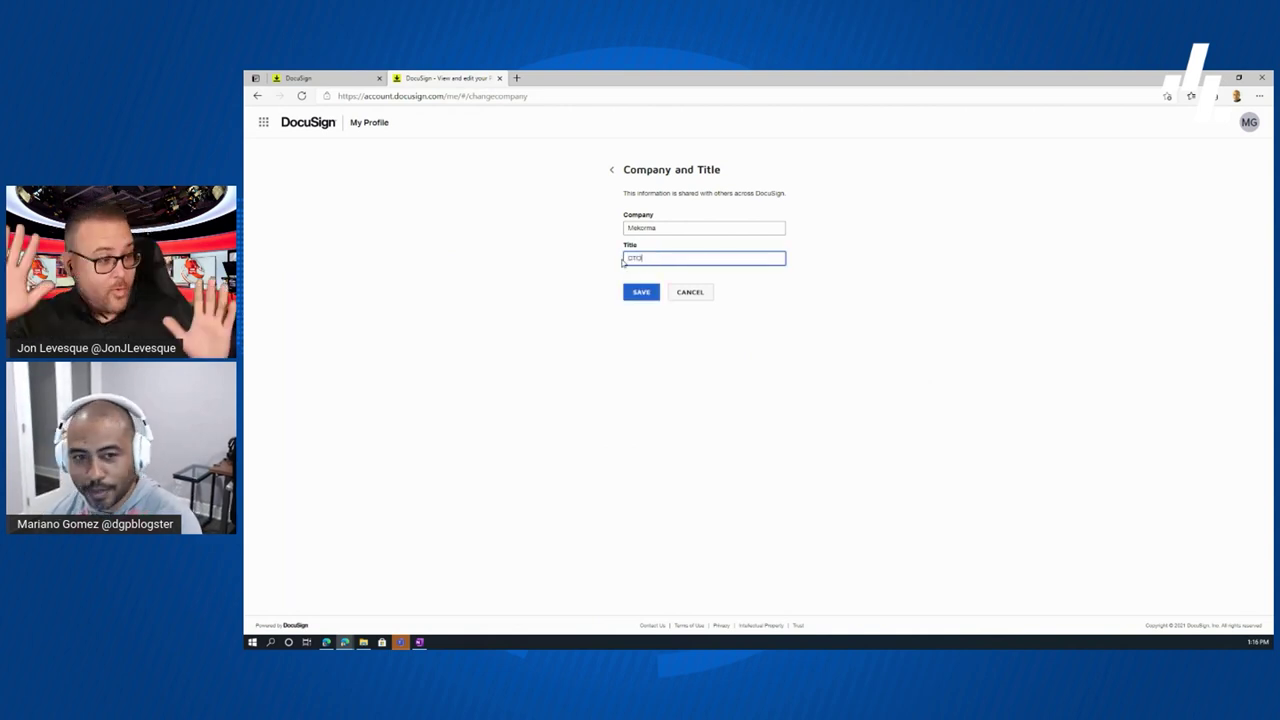
click(650, 294)
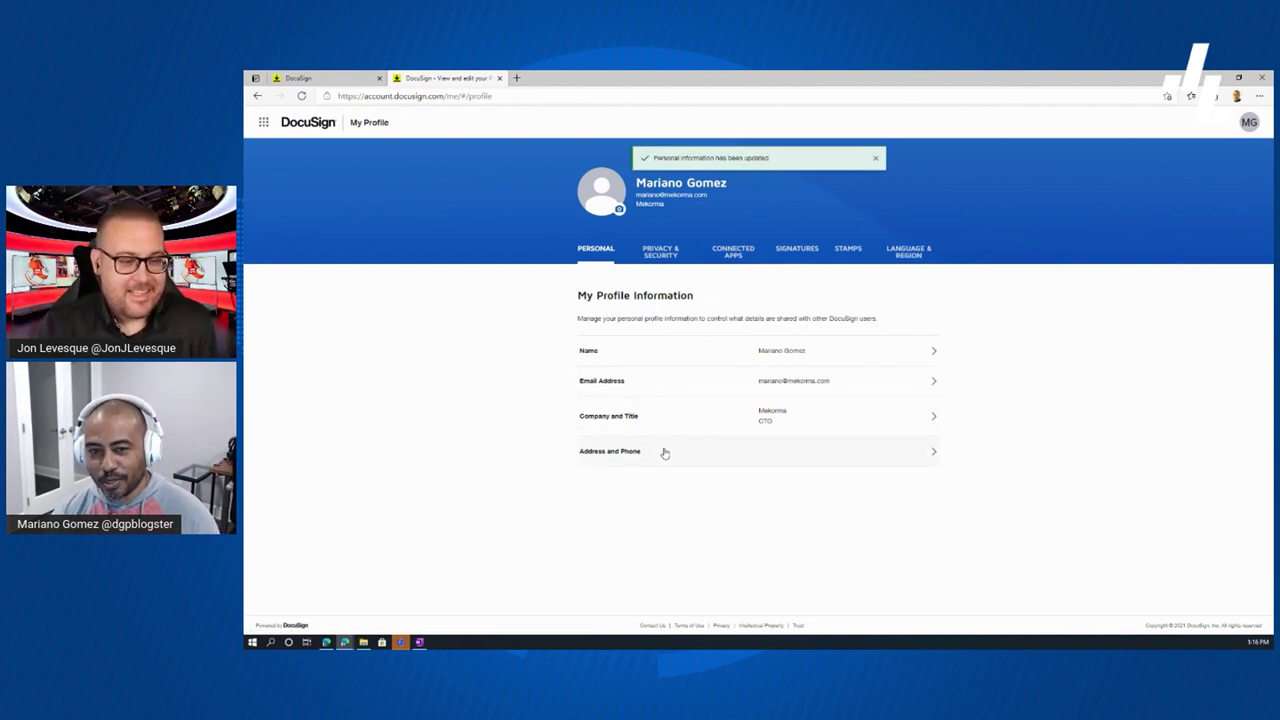
- On the Signatures tab, open the saved signature for editing
click(797, 250)
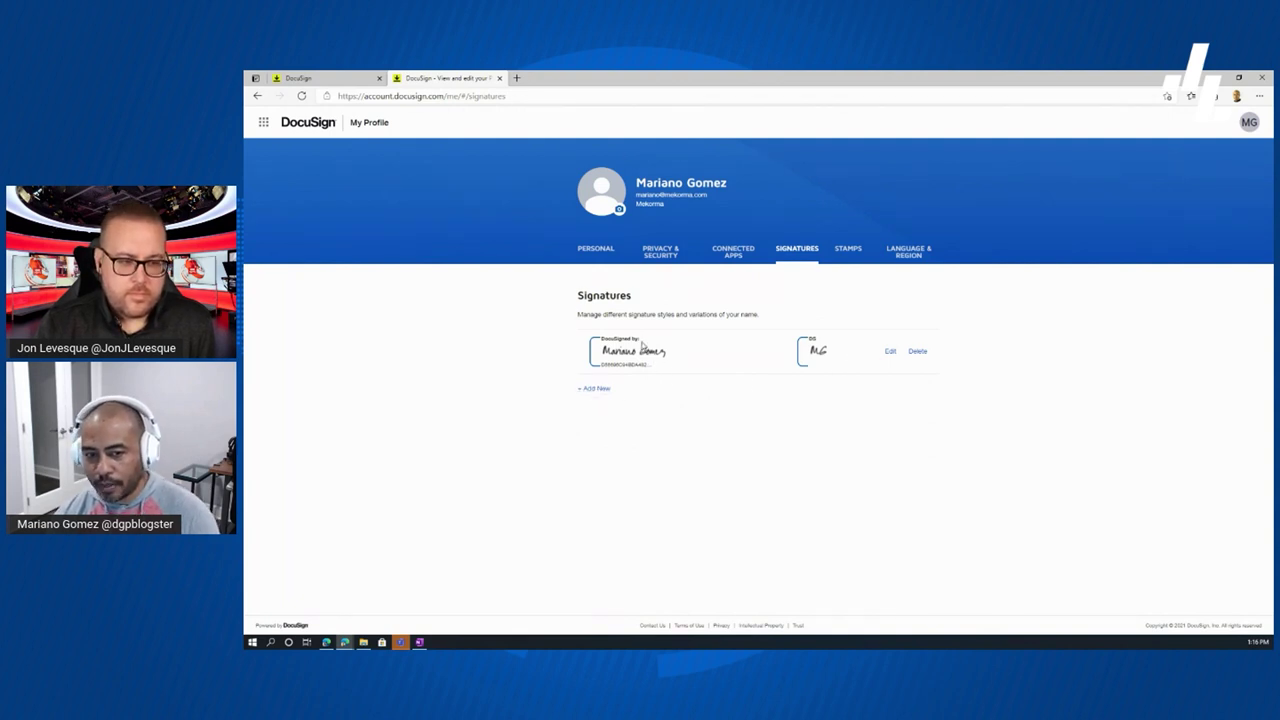
click(890, 352)
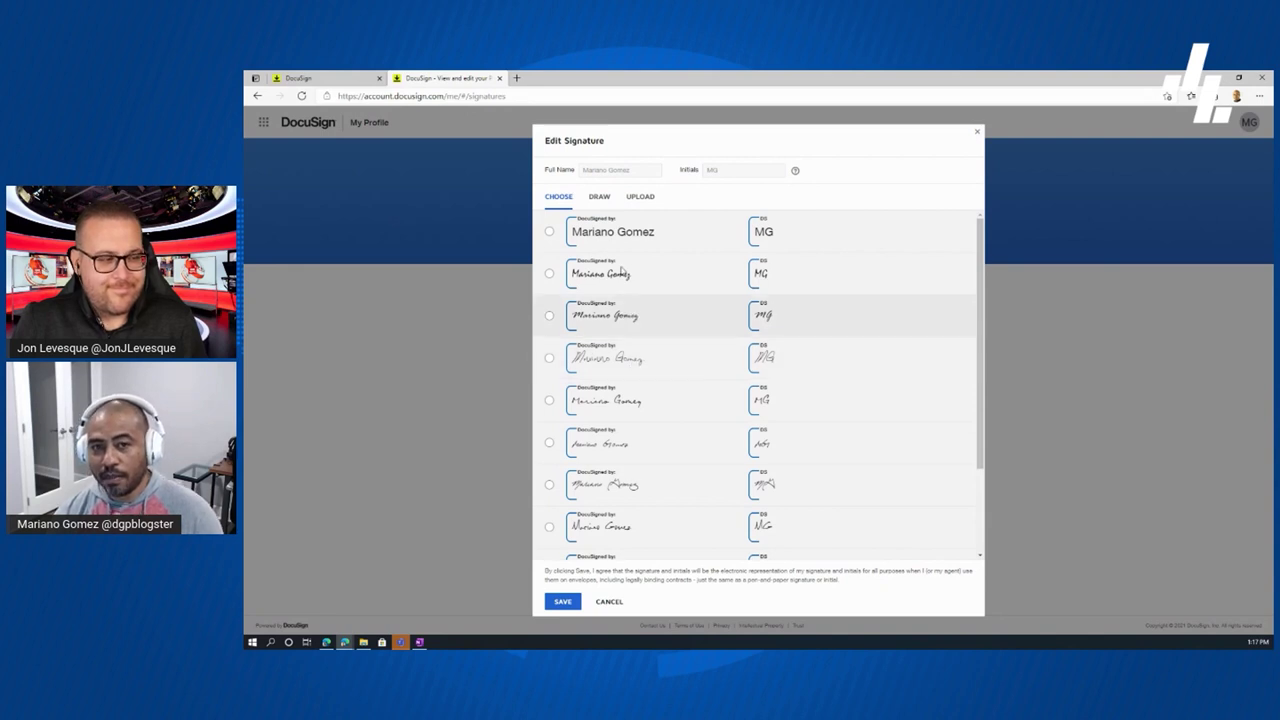
- In Edit Signature, choose Draw with the Marker style, then view the Upload option
click(600, 199)
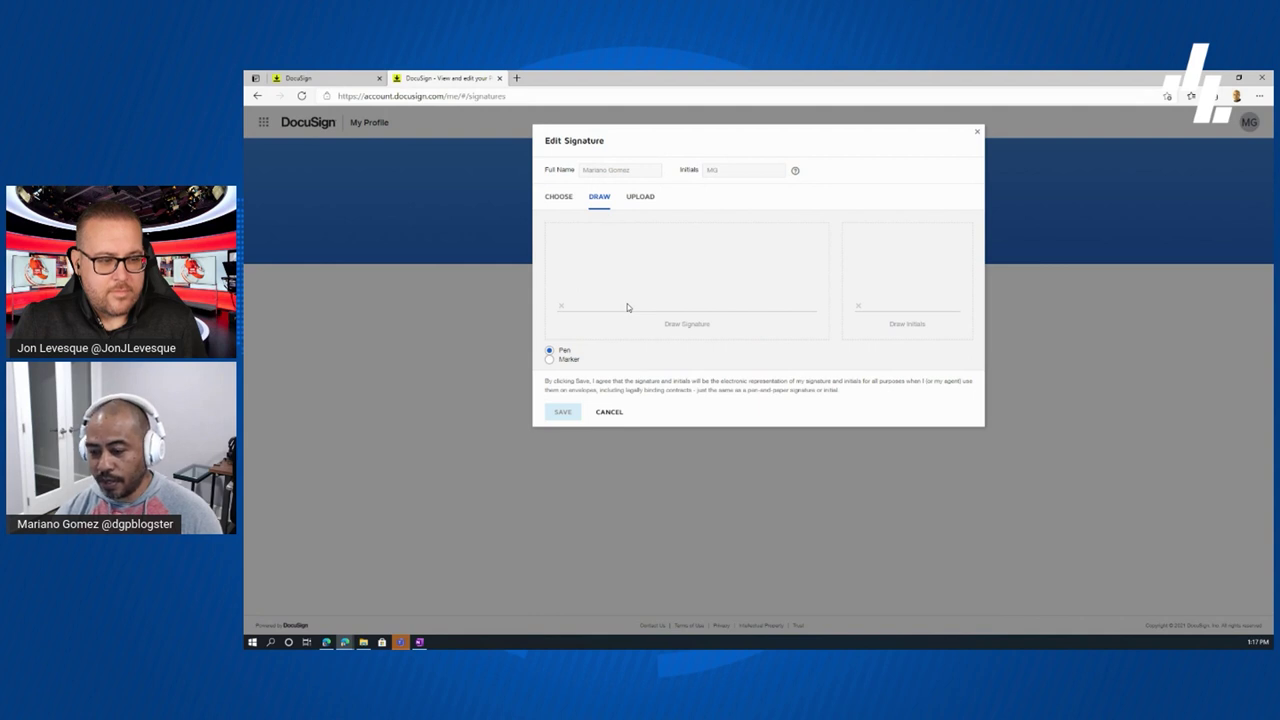
click(550, 360)
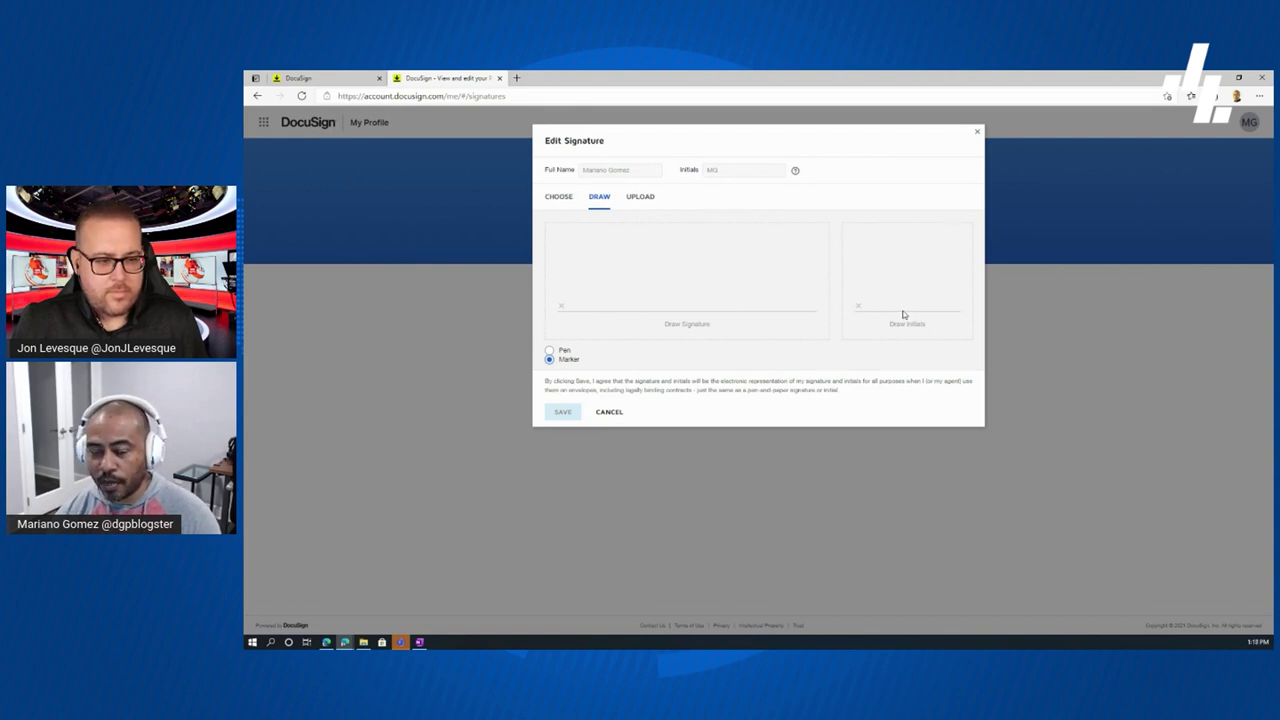
click(648, 204)
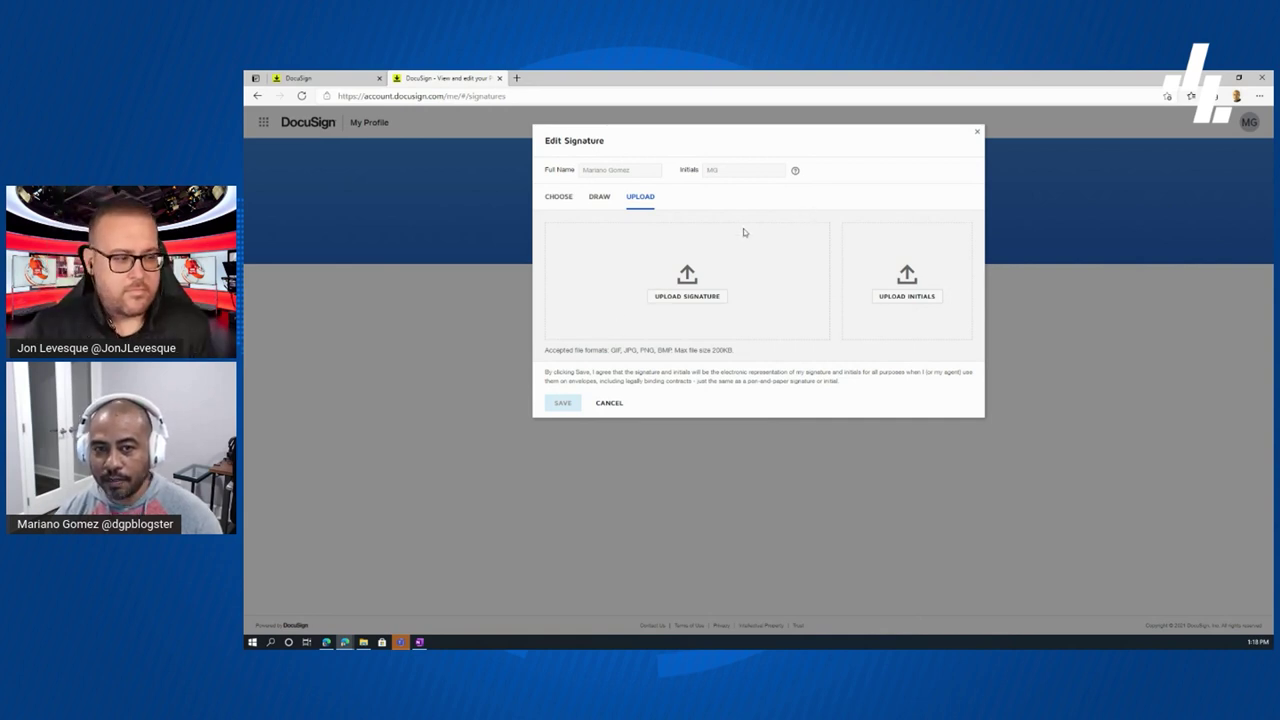
- Review the Choose, Draw and Upload options, then cancel the editor without saving
click(564, 201)
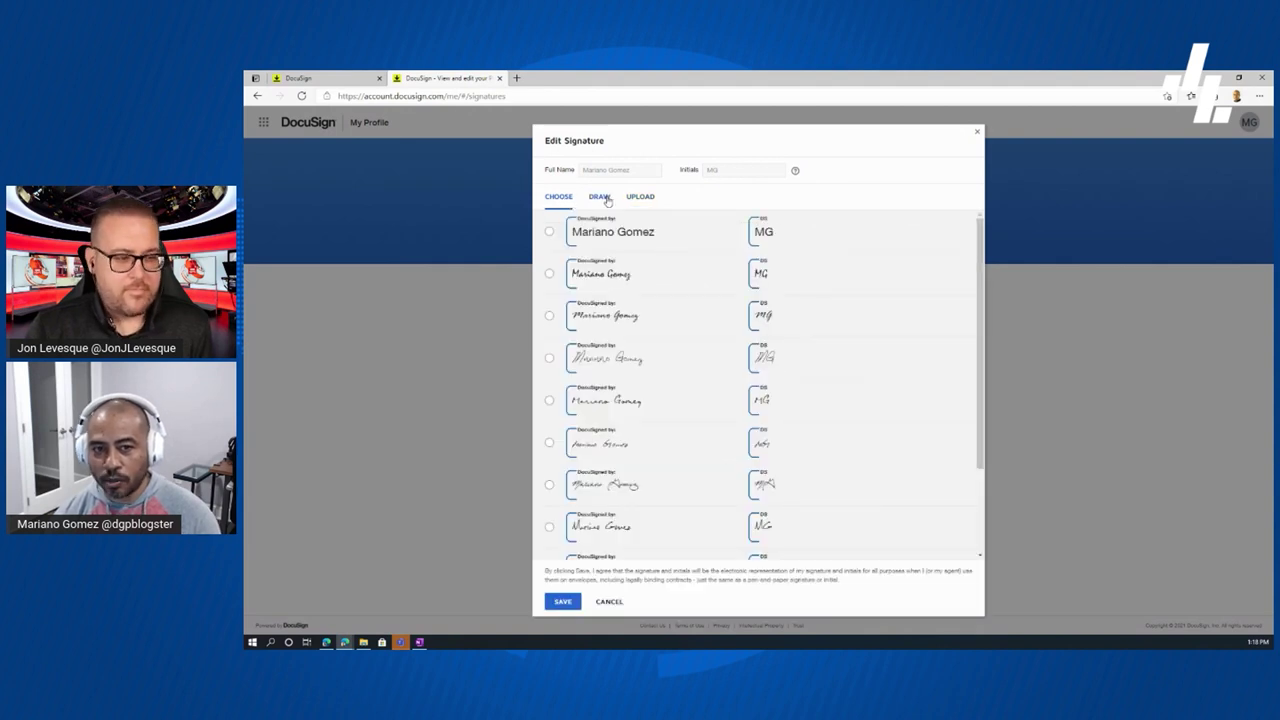
click(601, 199)
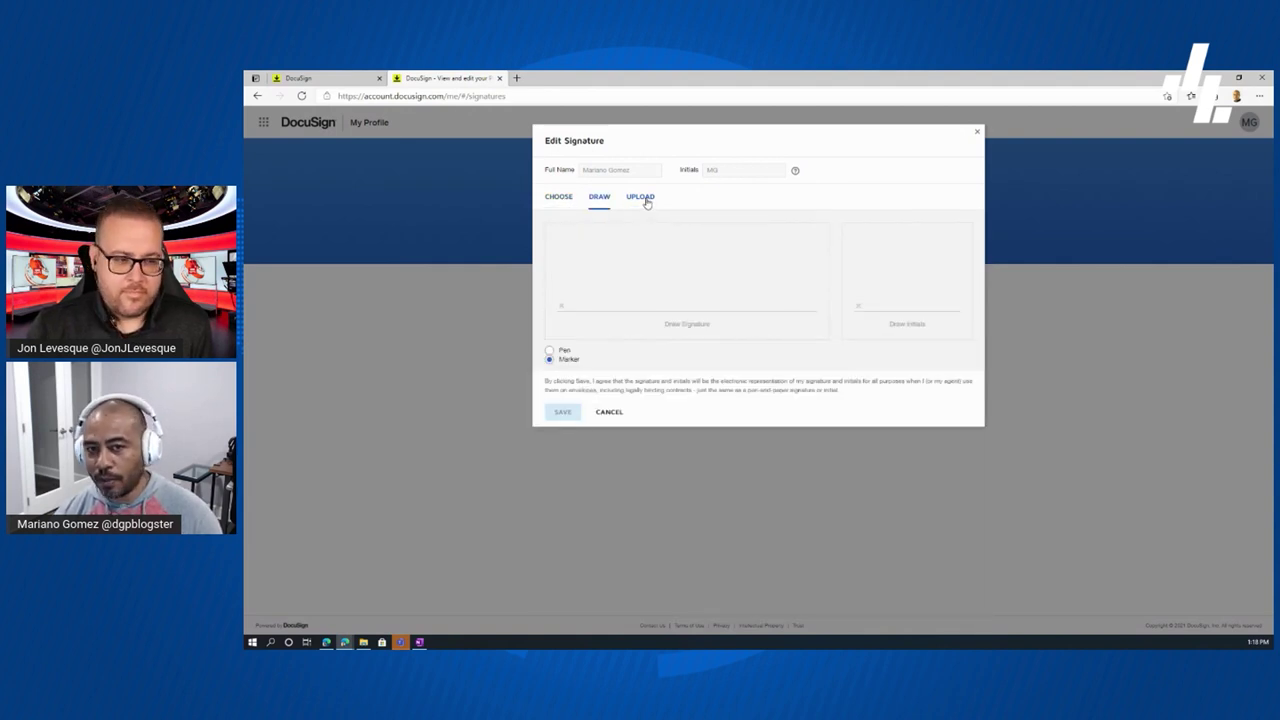
click(646, 202)
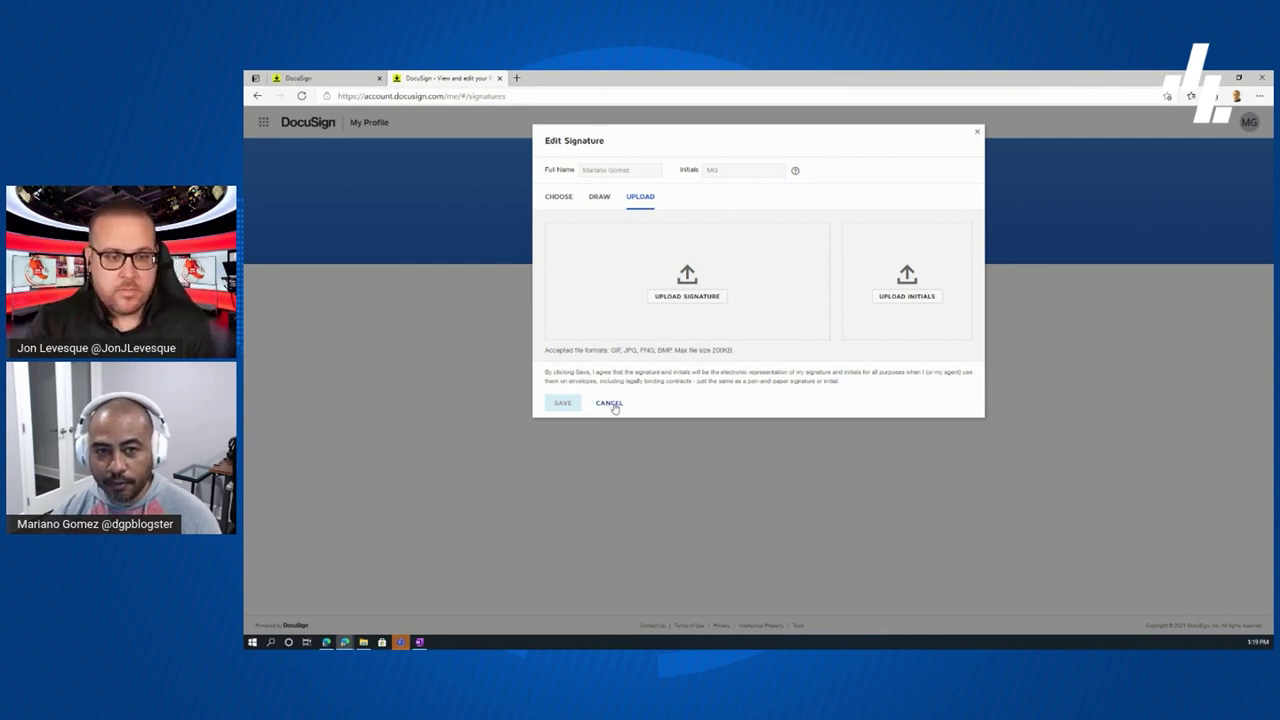
click(609, 403)
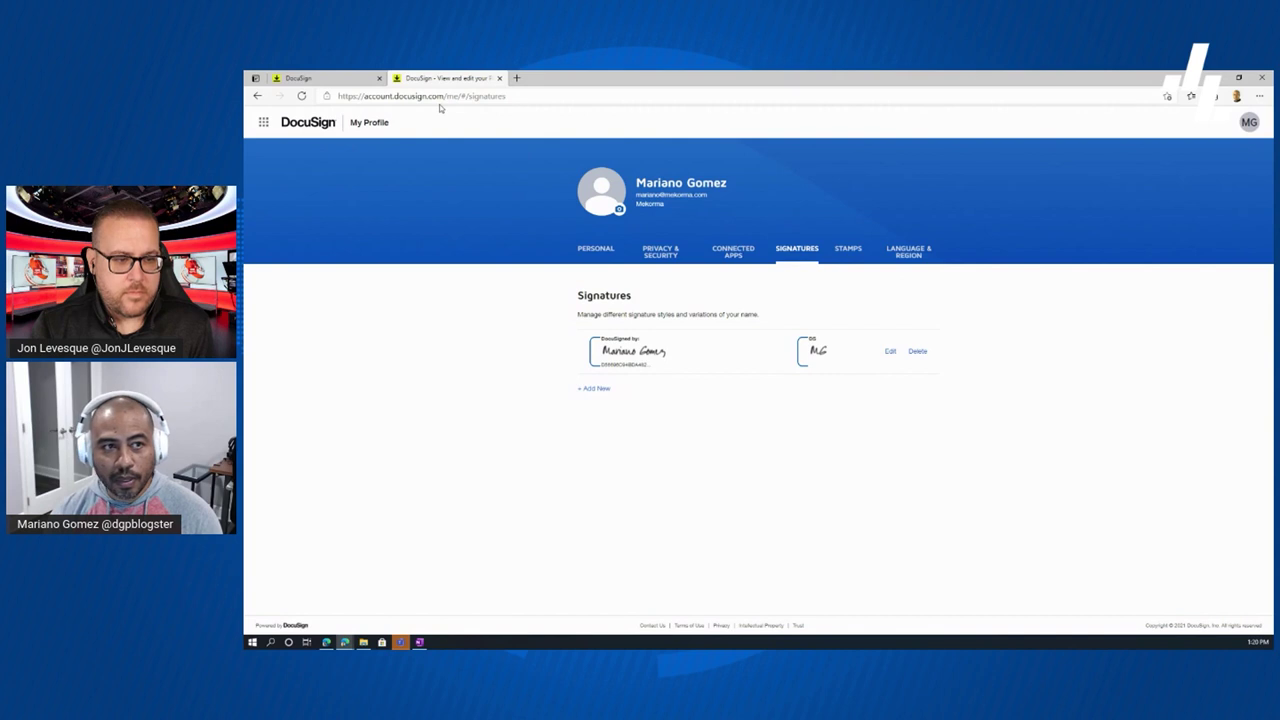
- Close the profile browser tab to return to the eSignature home page
click(499, 79)
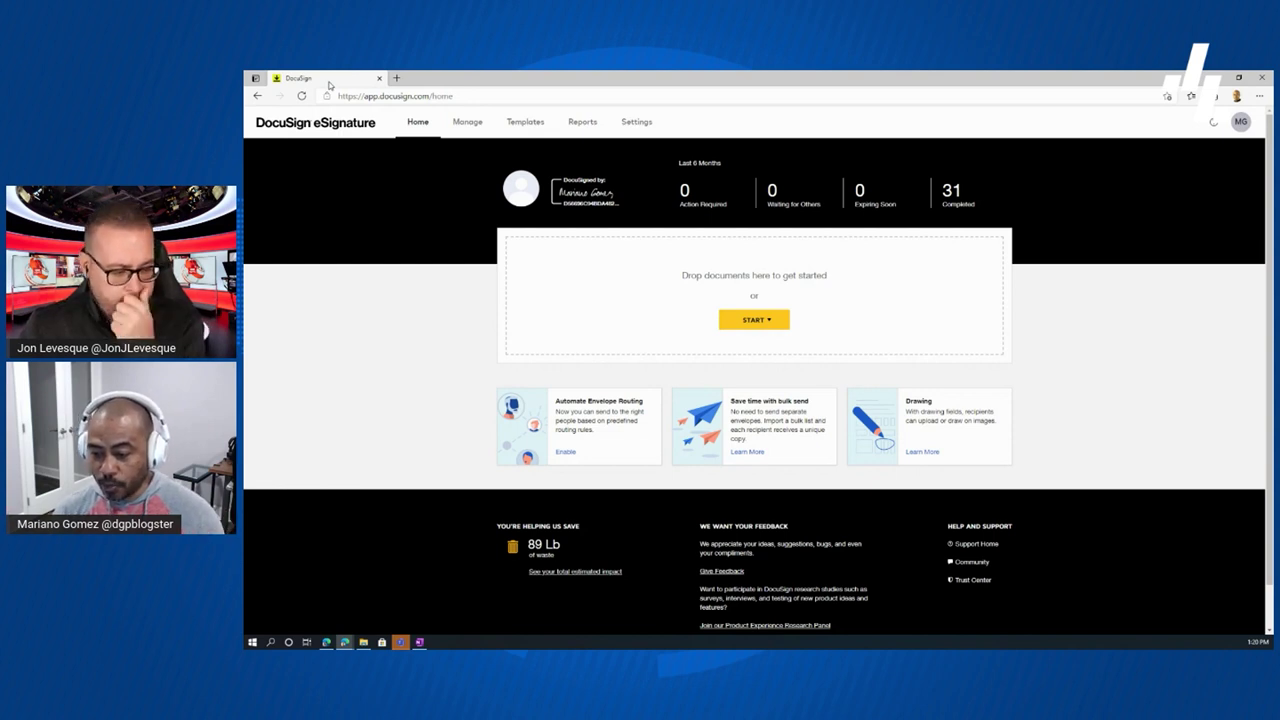
- Go to Settings in the top navigation to reach the account admin dashboard
click(627, 123)
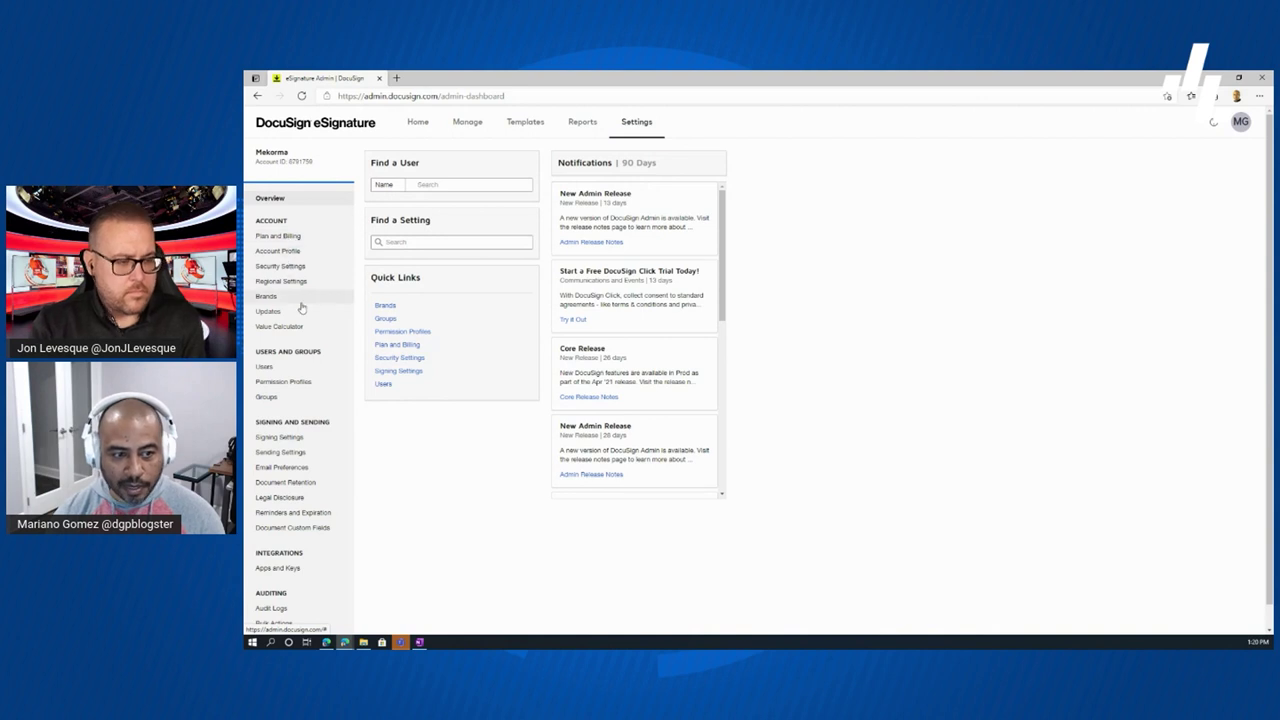
- View Signing Settings and then Sending Settings under Signing and Sending
click(281, 440)
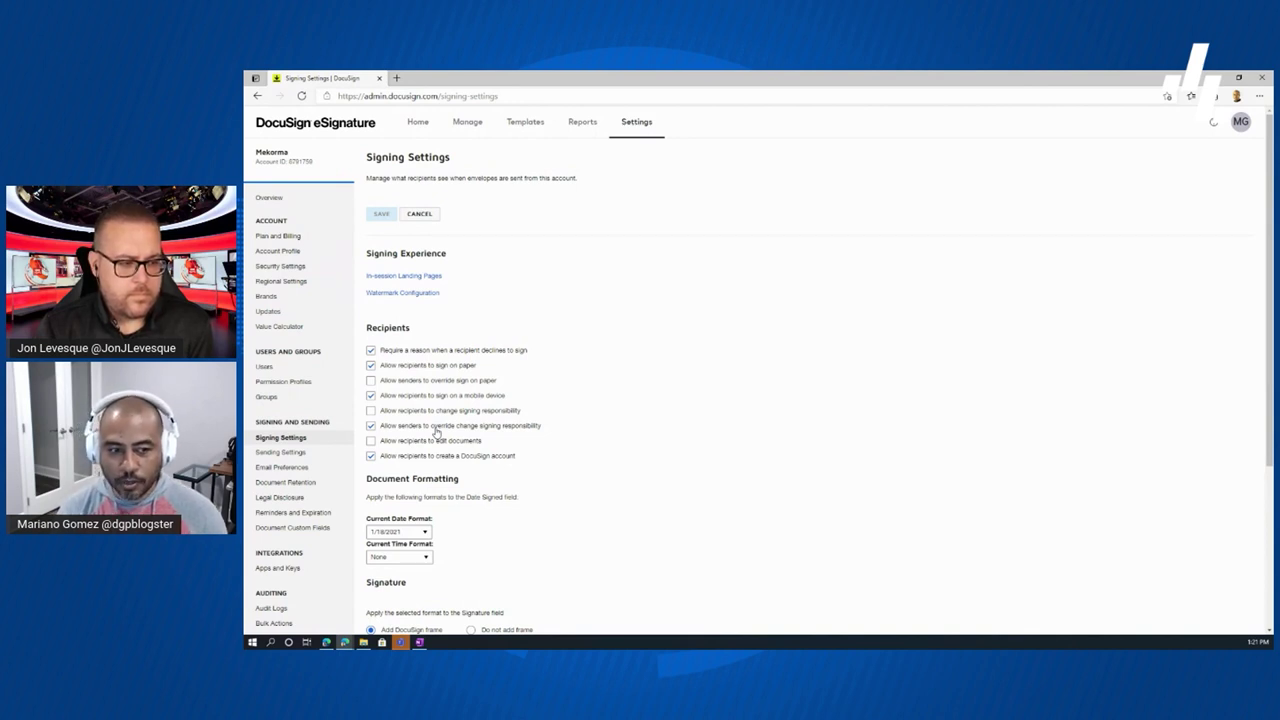
click(280, 453)
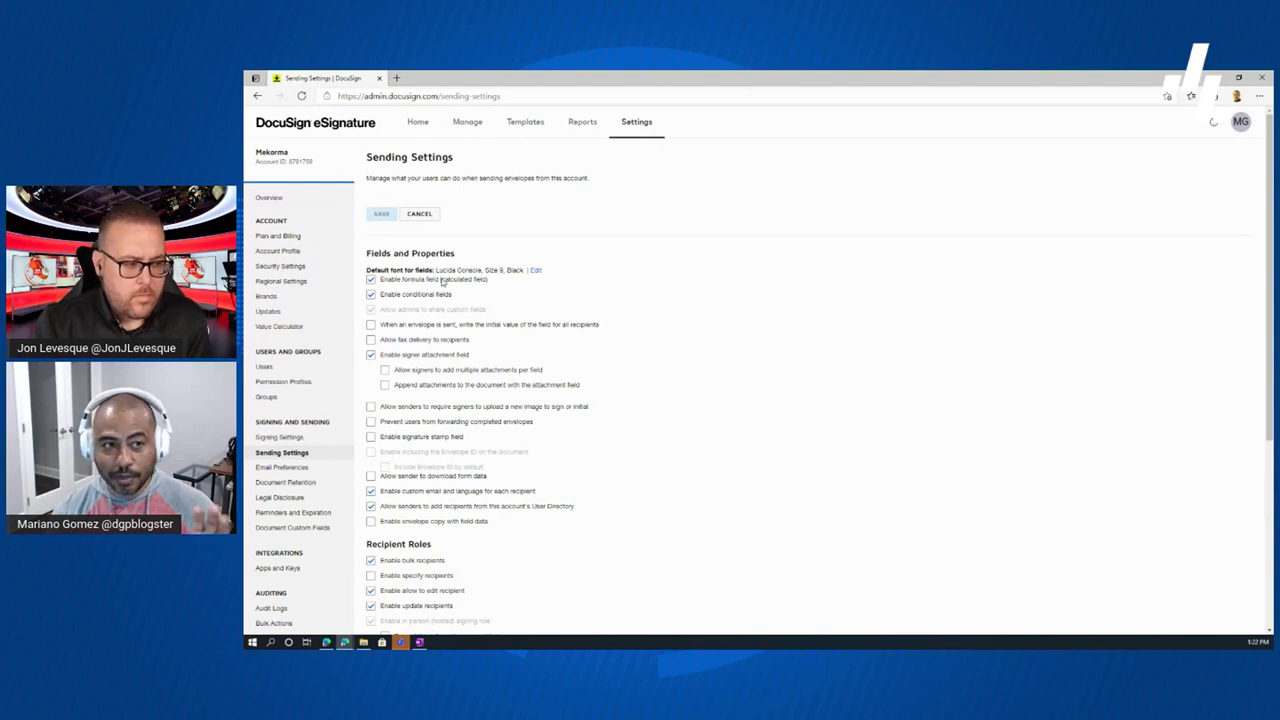
- Return to the Home page and drop the proposal document into the upload area to start an envelope
click(258, 96)
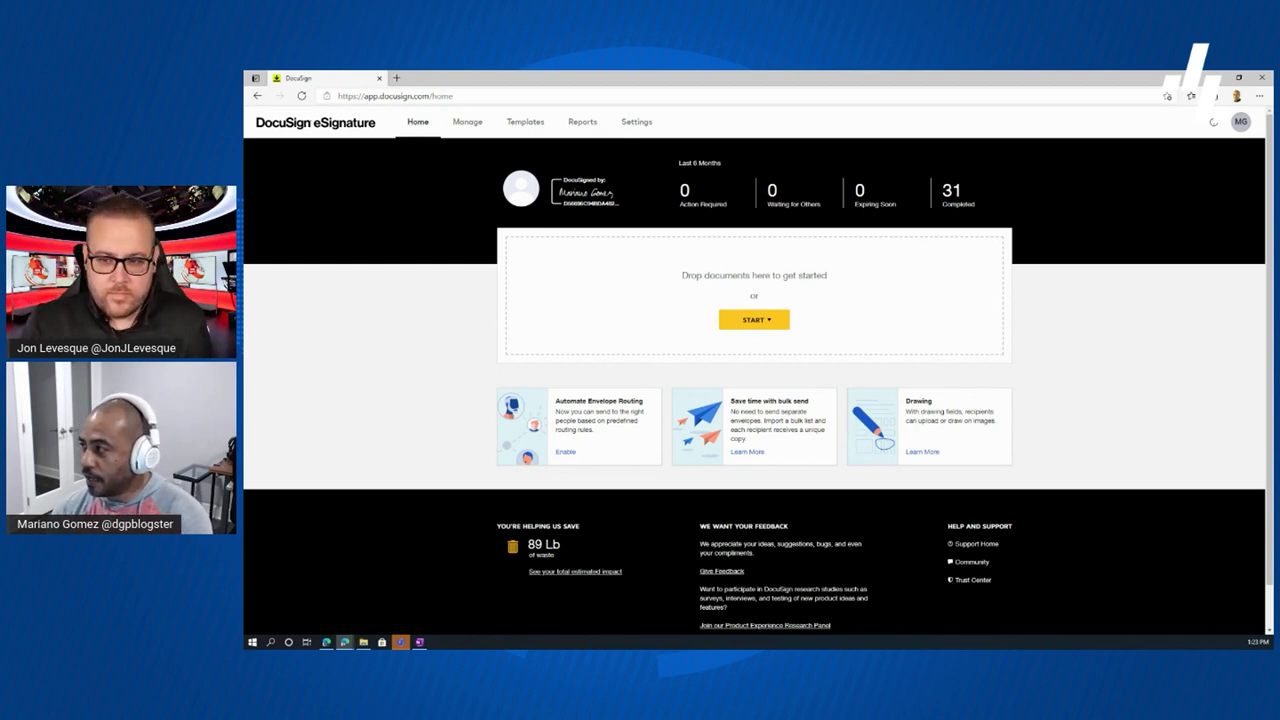
drag(850, 372, 670, 330)
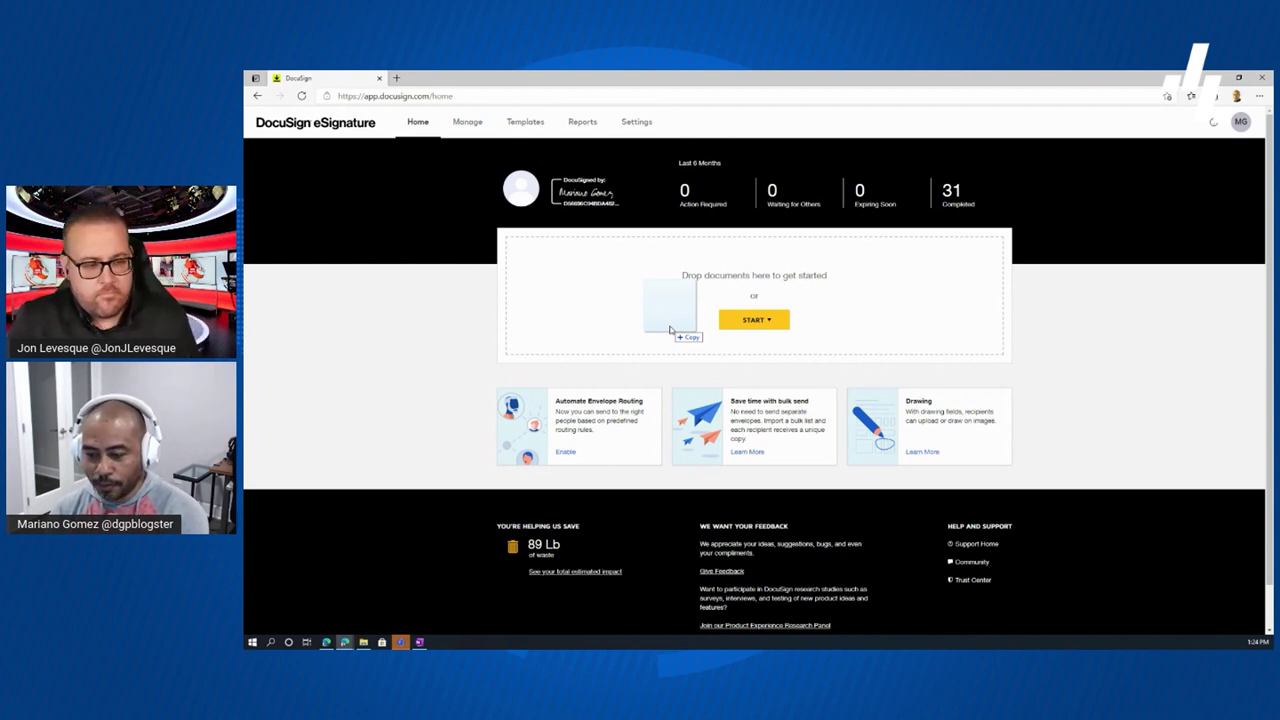
drag(670, 330, 670, 330)
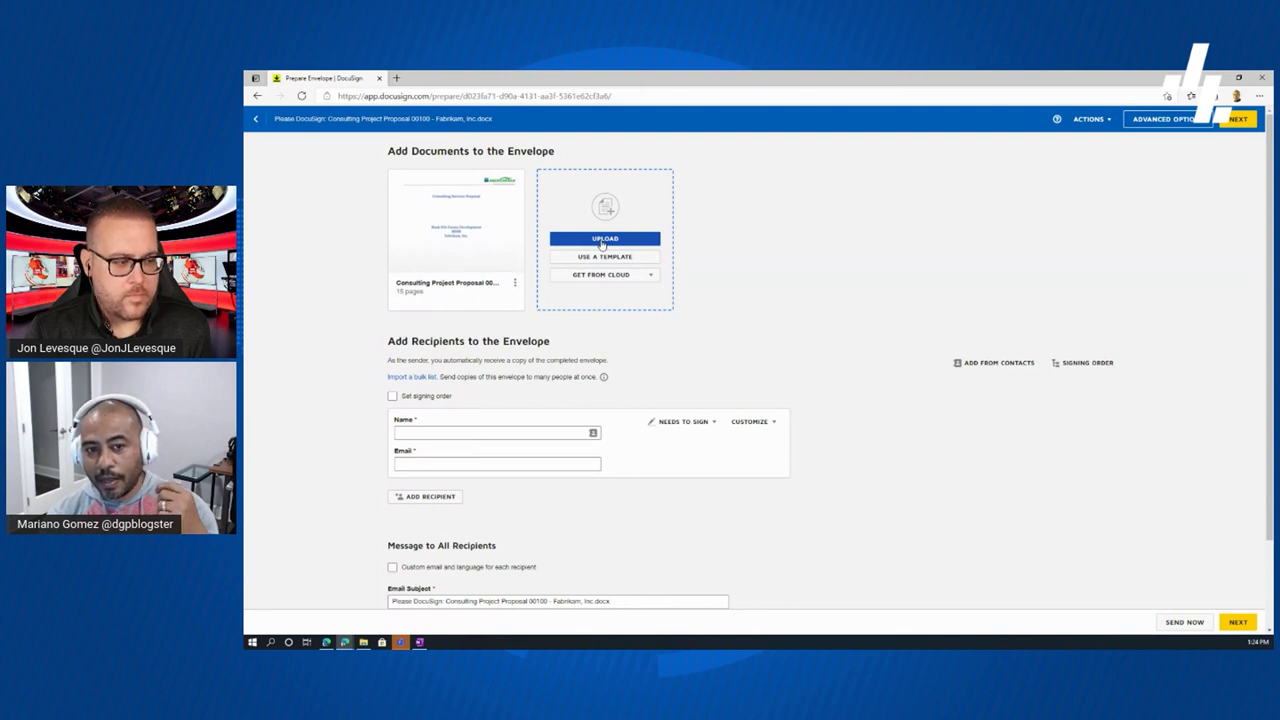
- Wait for Consulting Project Proposal 00100 to finish loading under Add Documents to the Envelope
mouse_move(490, 280)
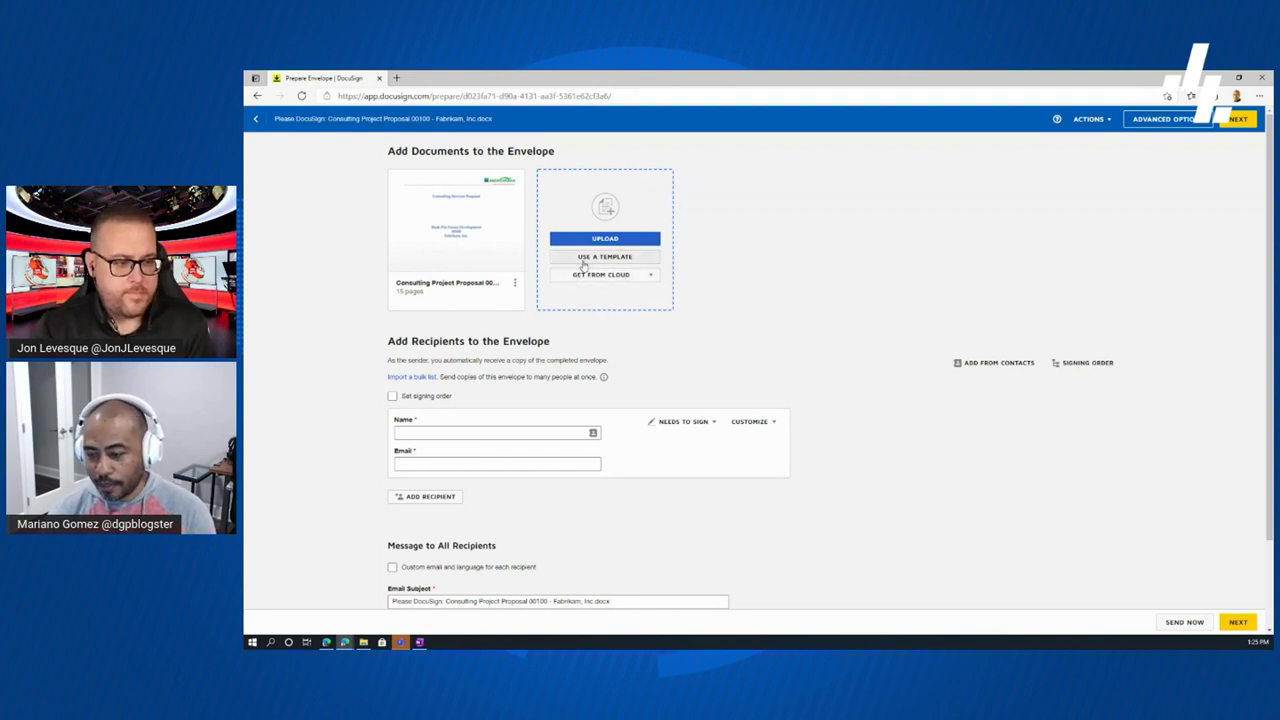
mouse_move(513, 262)
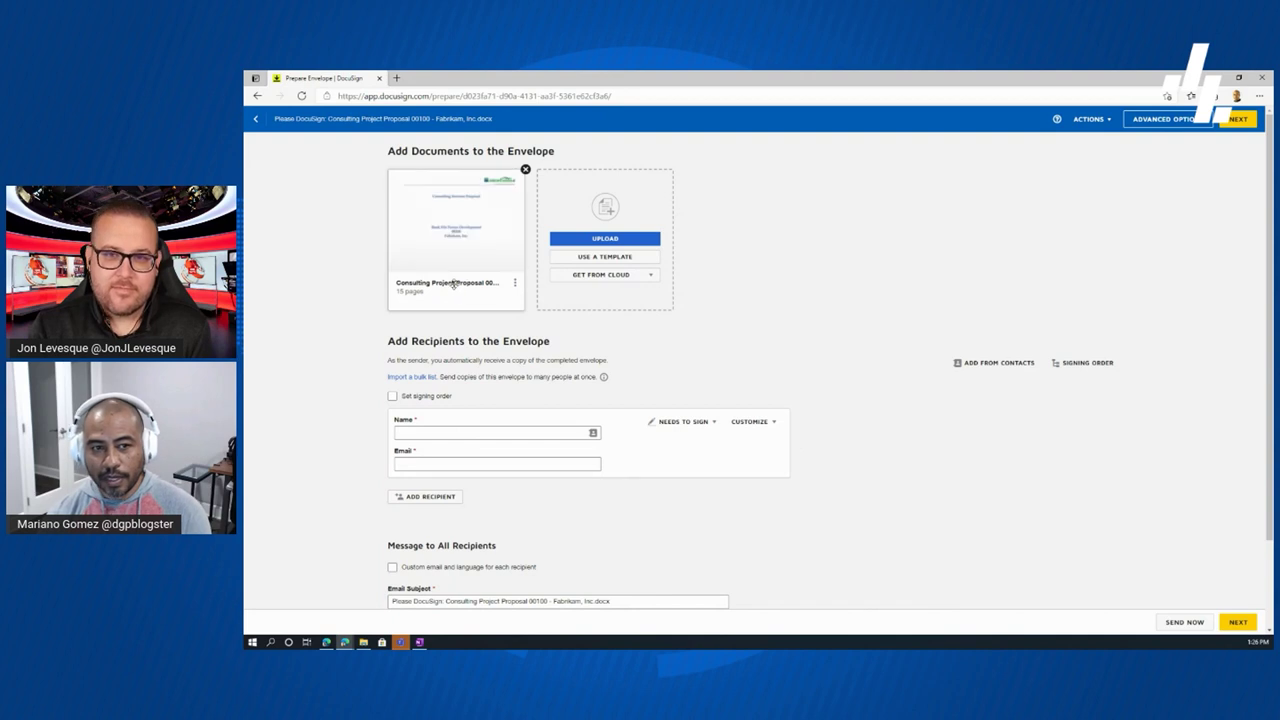
mouse_move(453, 225)
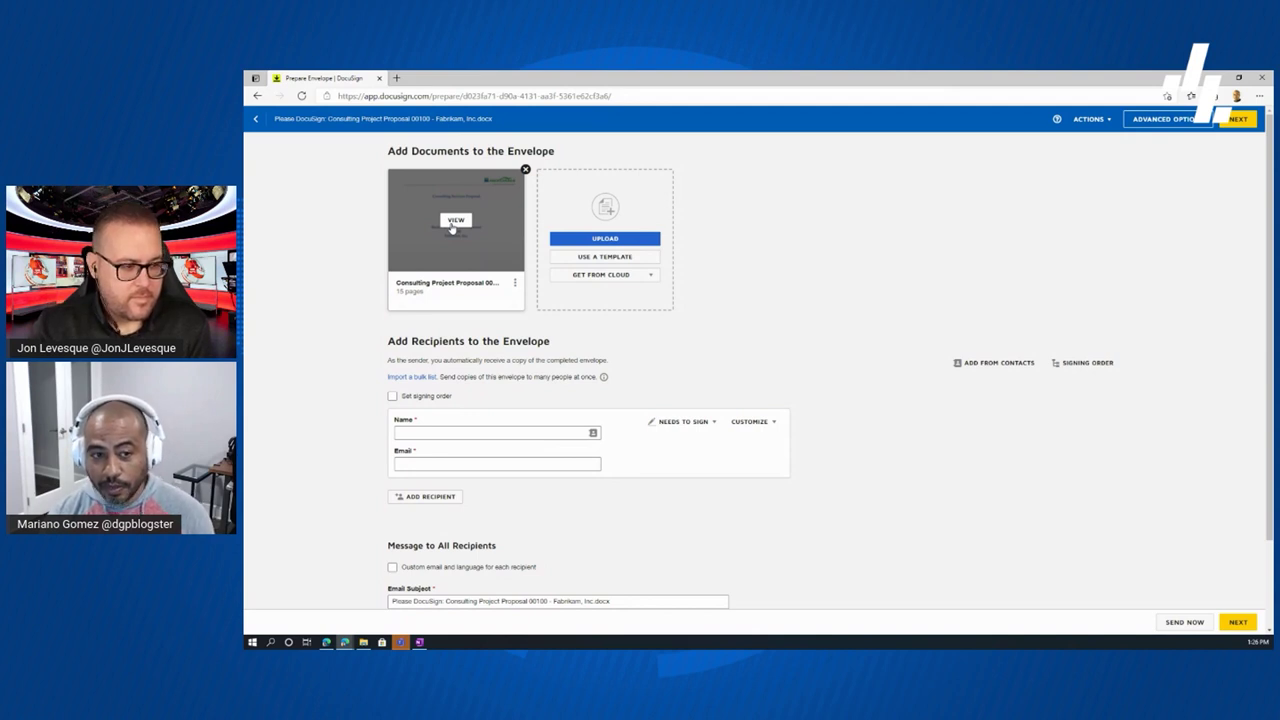
click(515, 284)
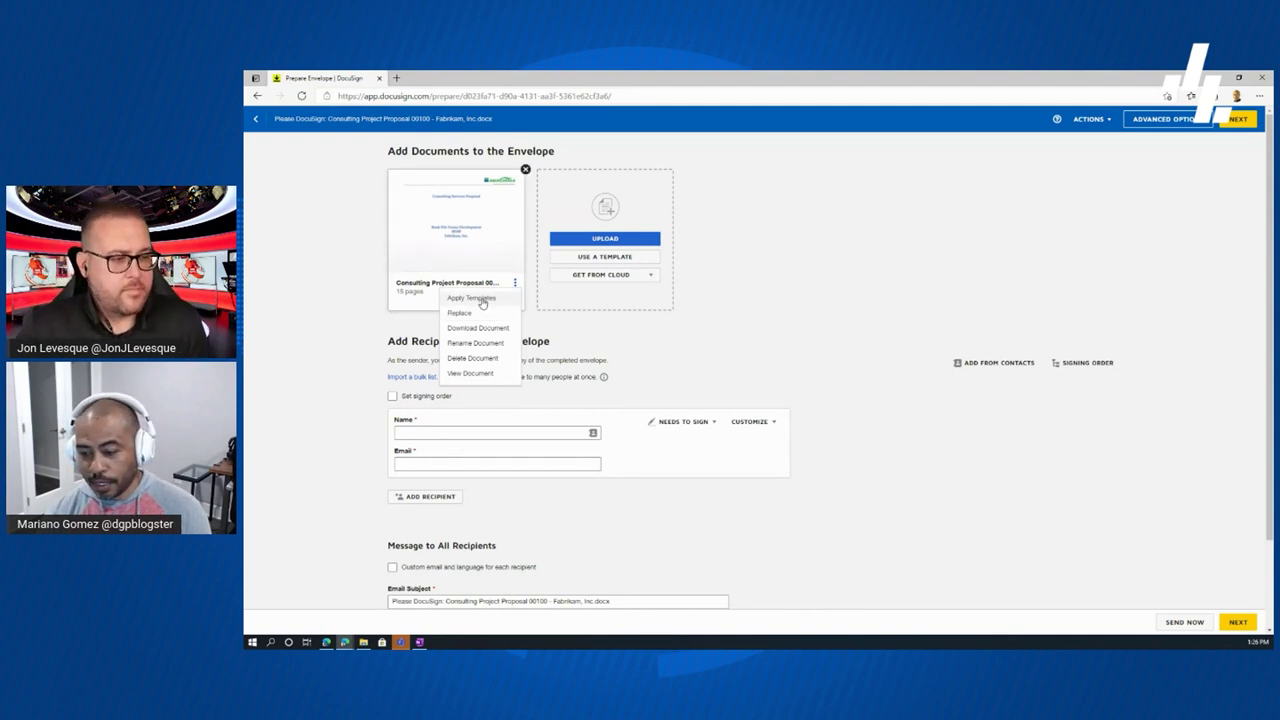
click(541, 320)
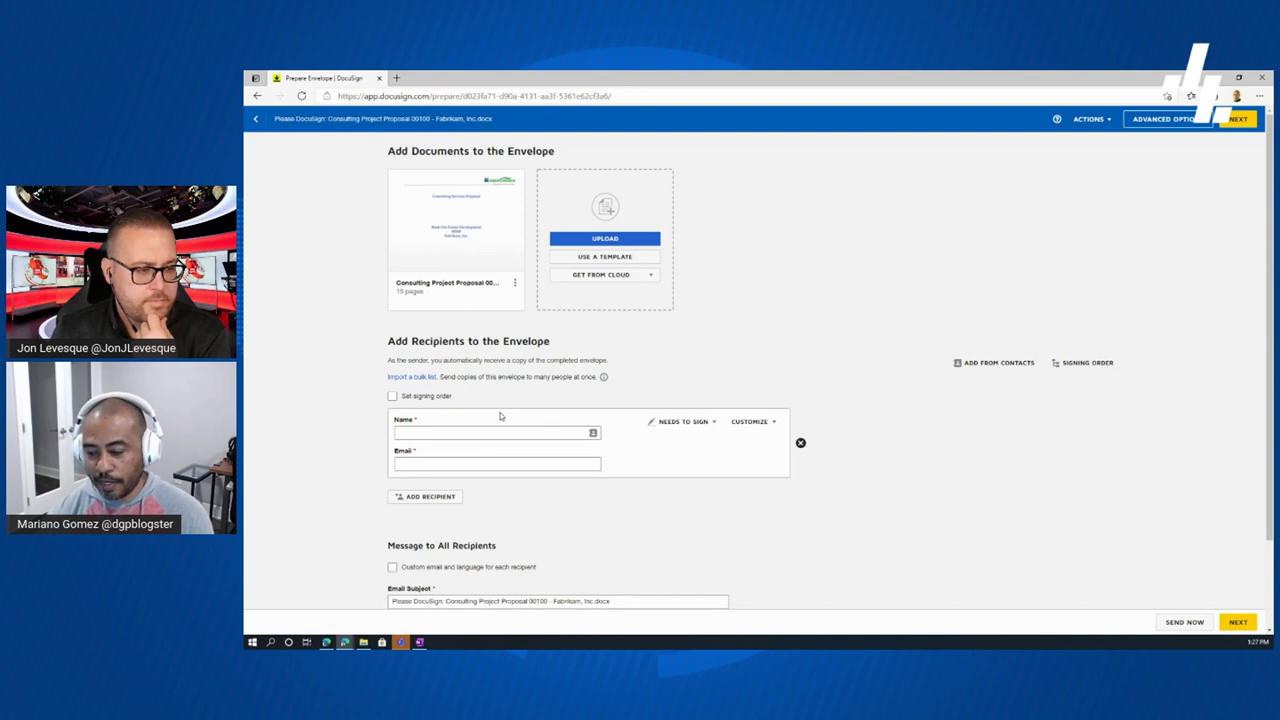
- Enter the first recipient's full name in the Name field, fixing a typo
click(470, 434)
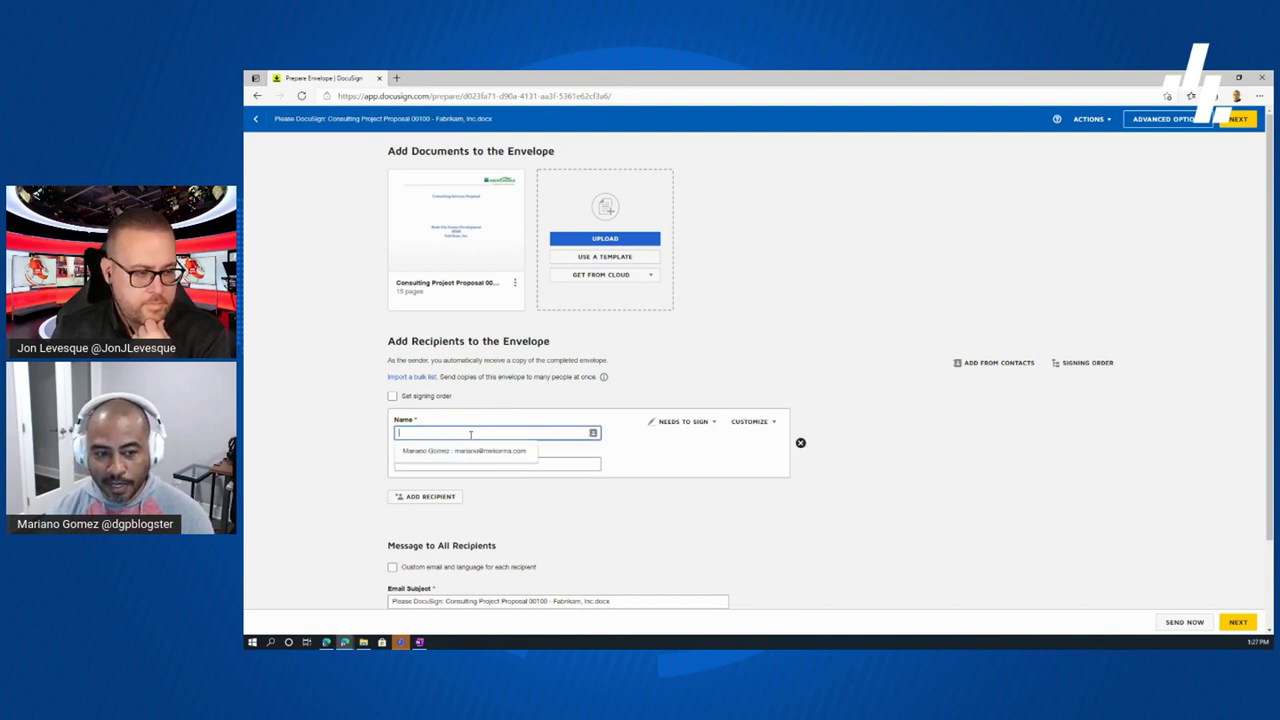
text(me)
key(BackSpace)
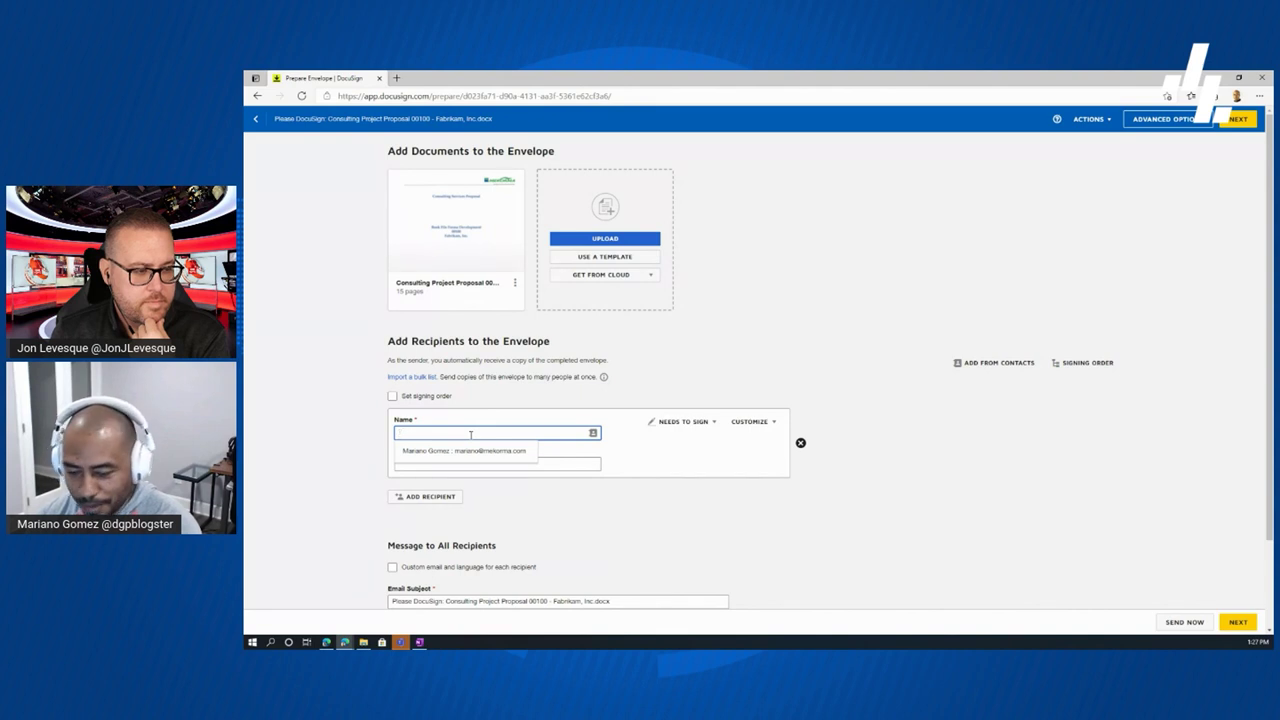
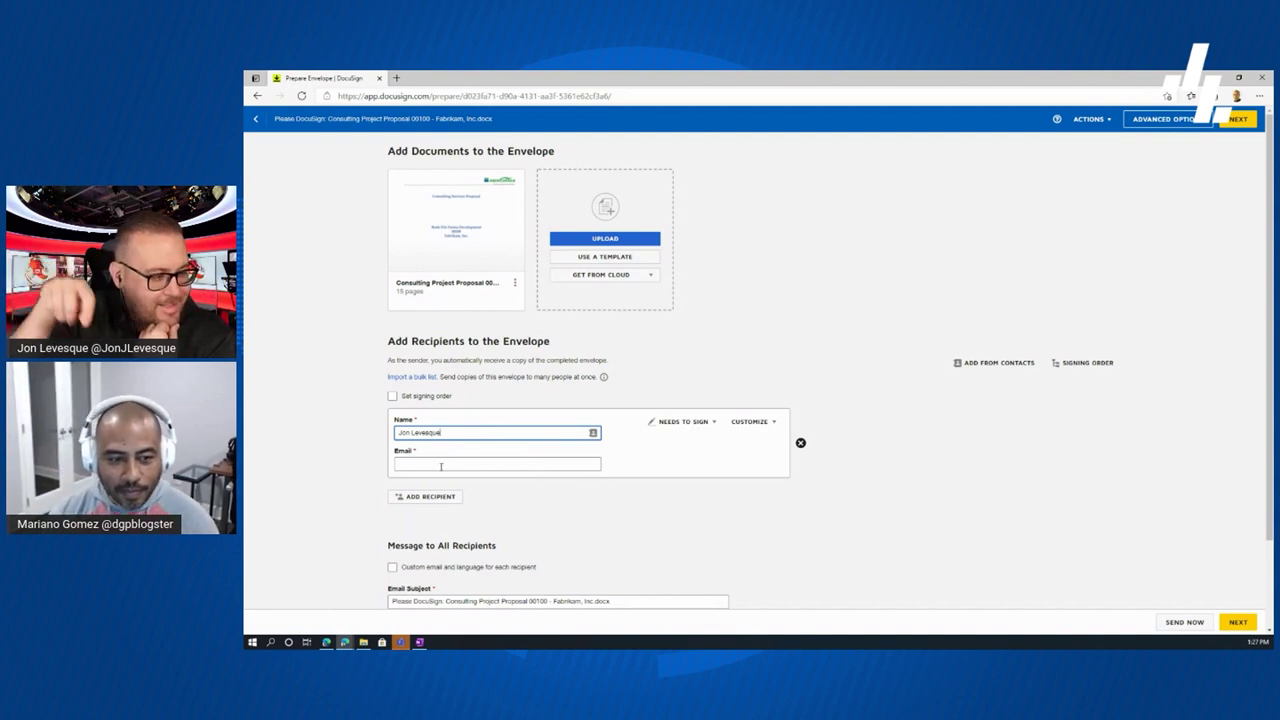
- Enter and correct the recipient's e-mail address, then view the available recipient roles
click(440, 464)
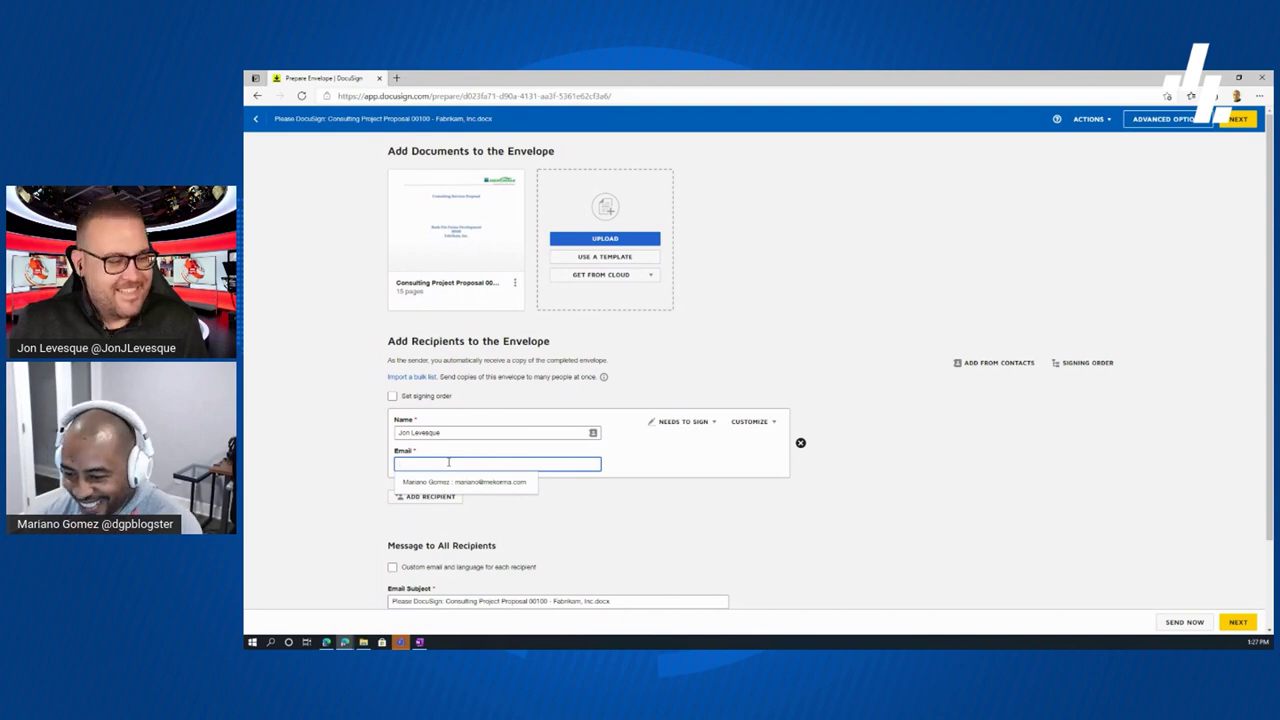
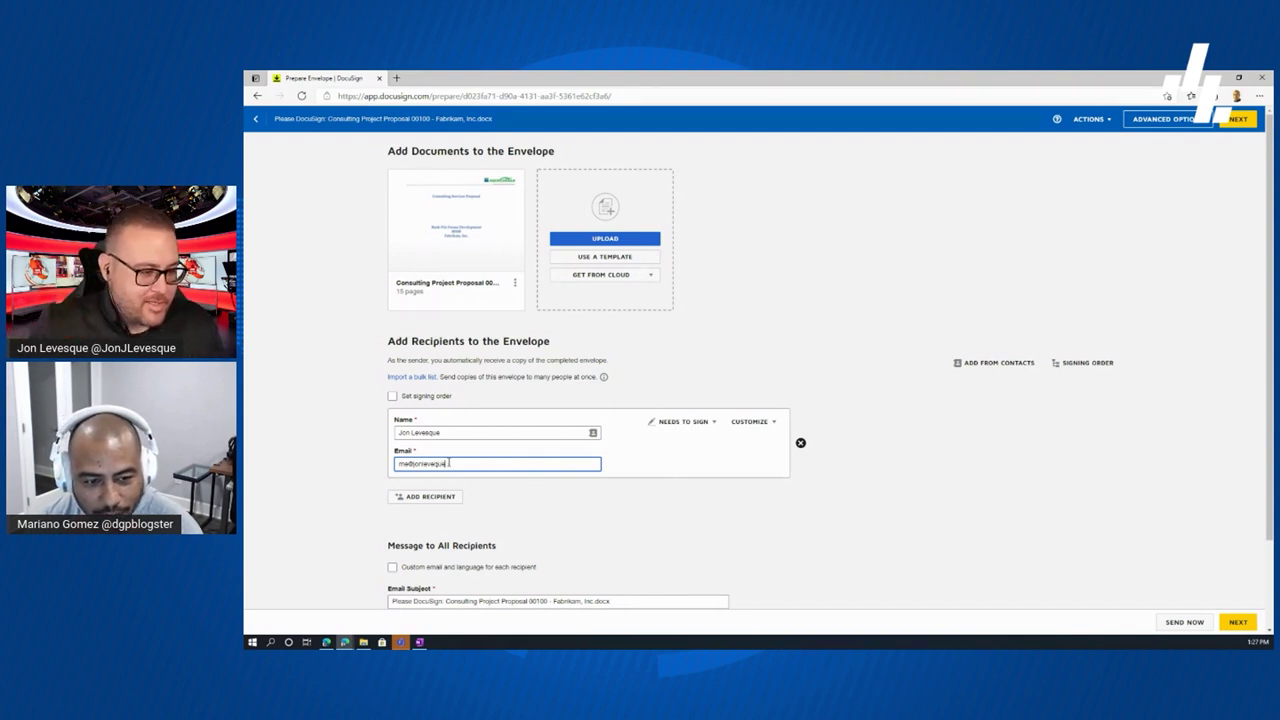
key(ctrl+a)
click(448, 463)
key(BackSpace)
key(BackSpace)
key(BackSpace)
key(BackSpace)
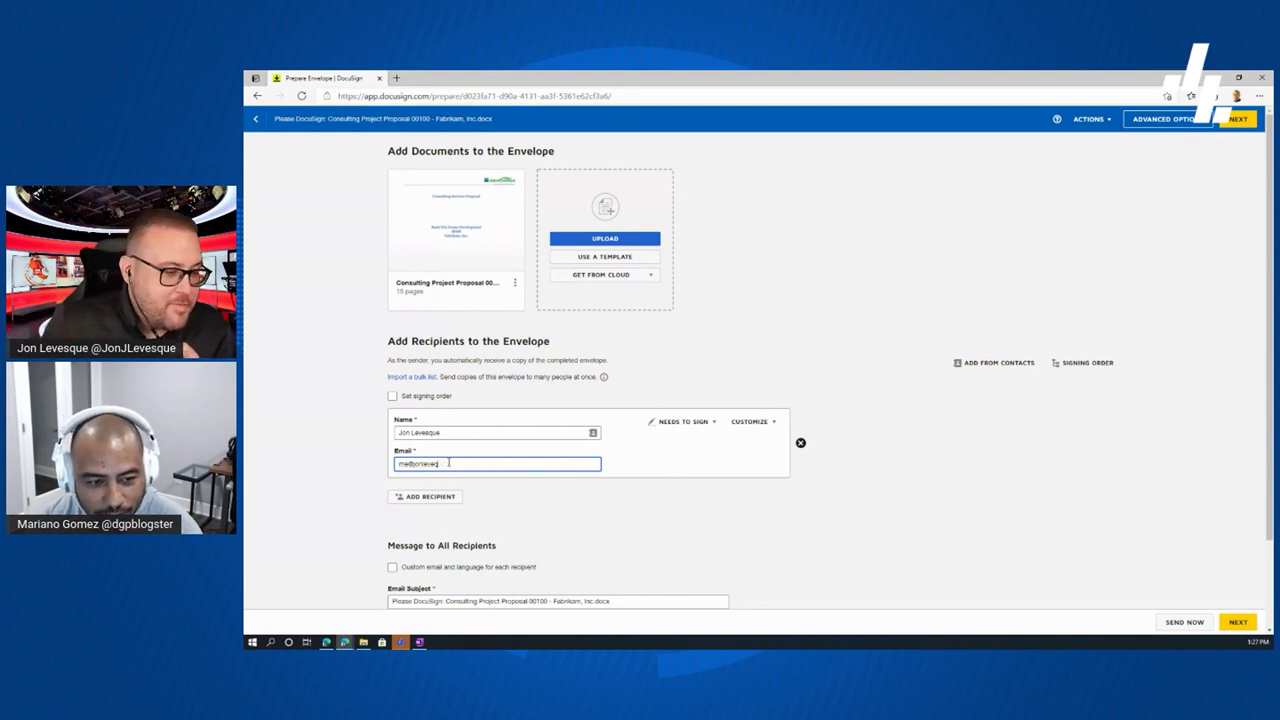
text(sque)
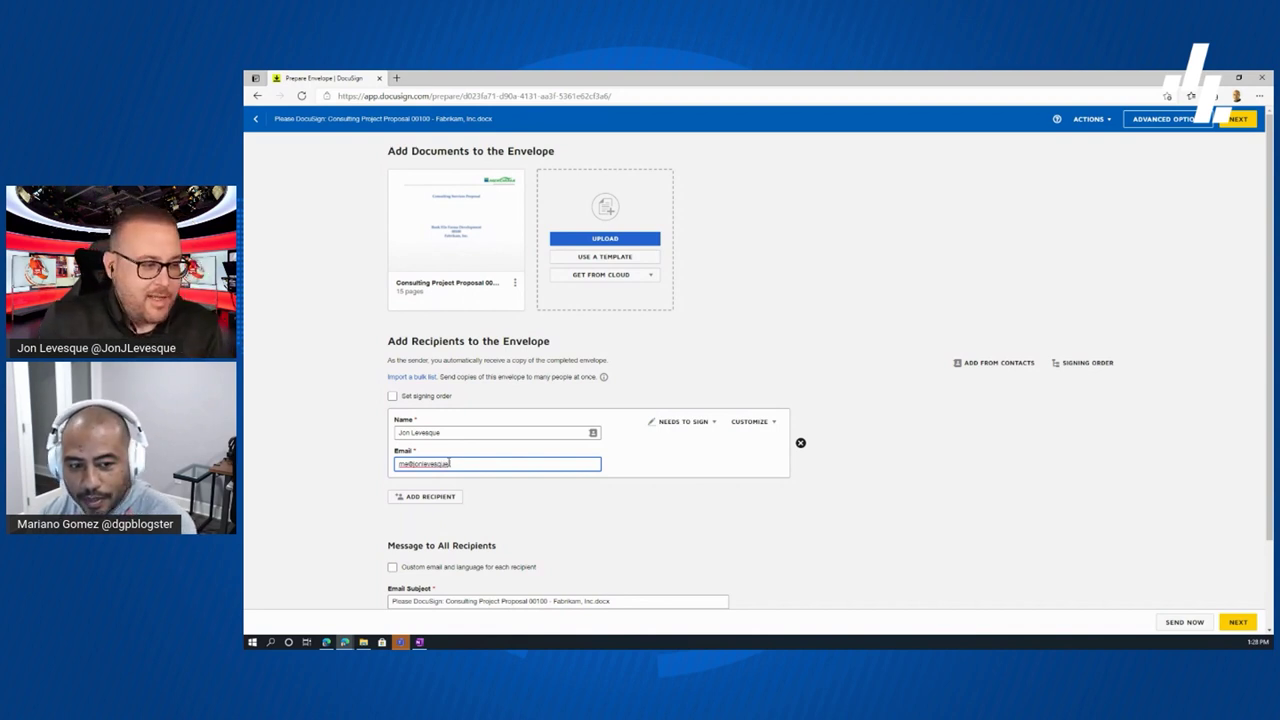
text(.com)
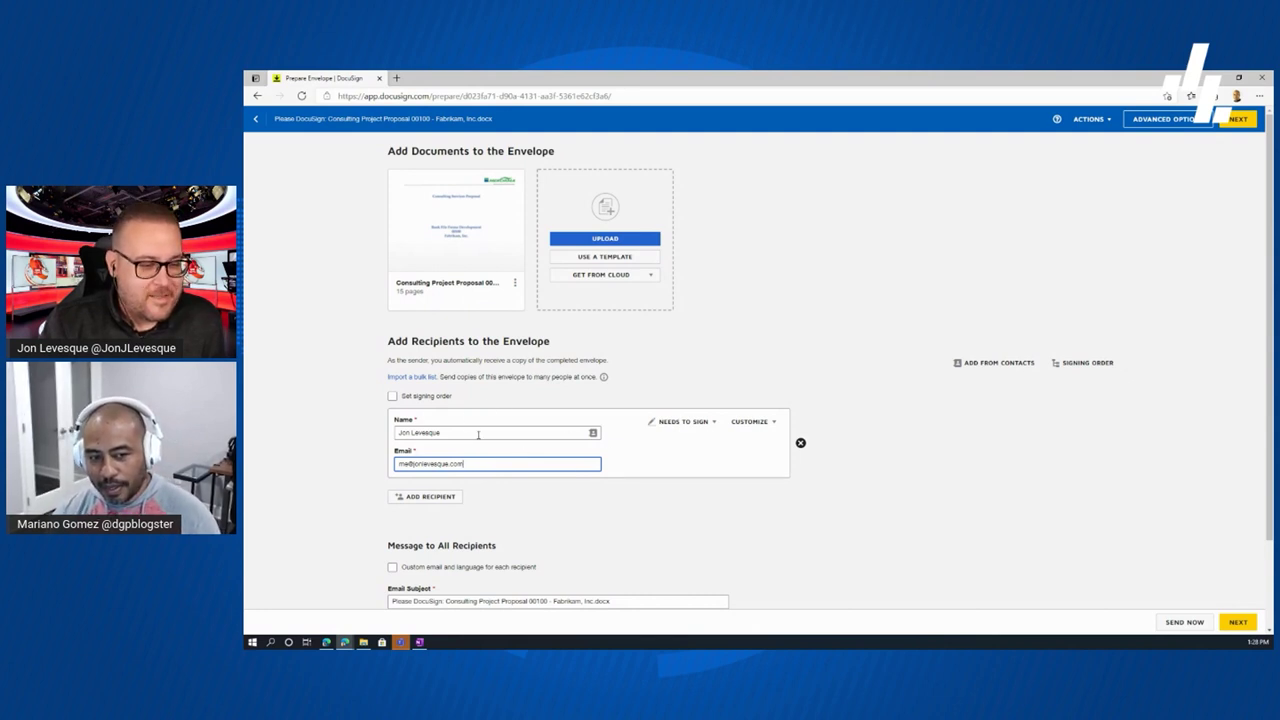
click(712, 422)
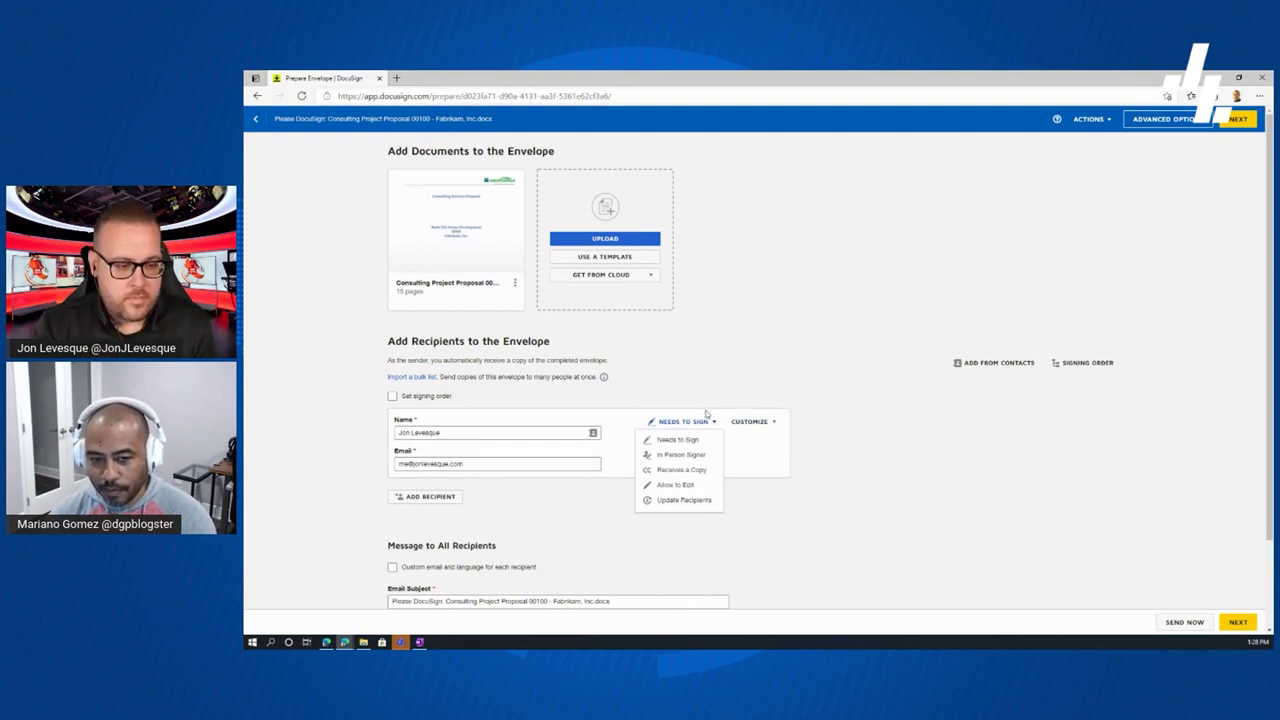
- Keep the first recipient as Needs to Sign and add a saved contact as second recipient, set to Receives a Copy
click(678, 441)
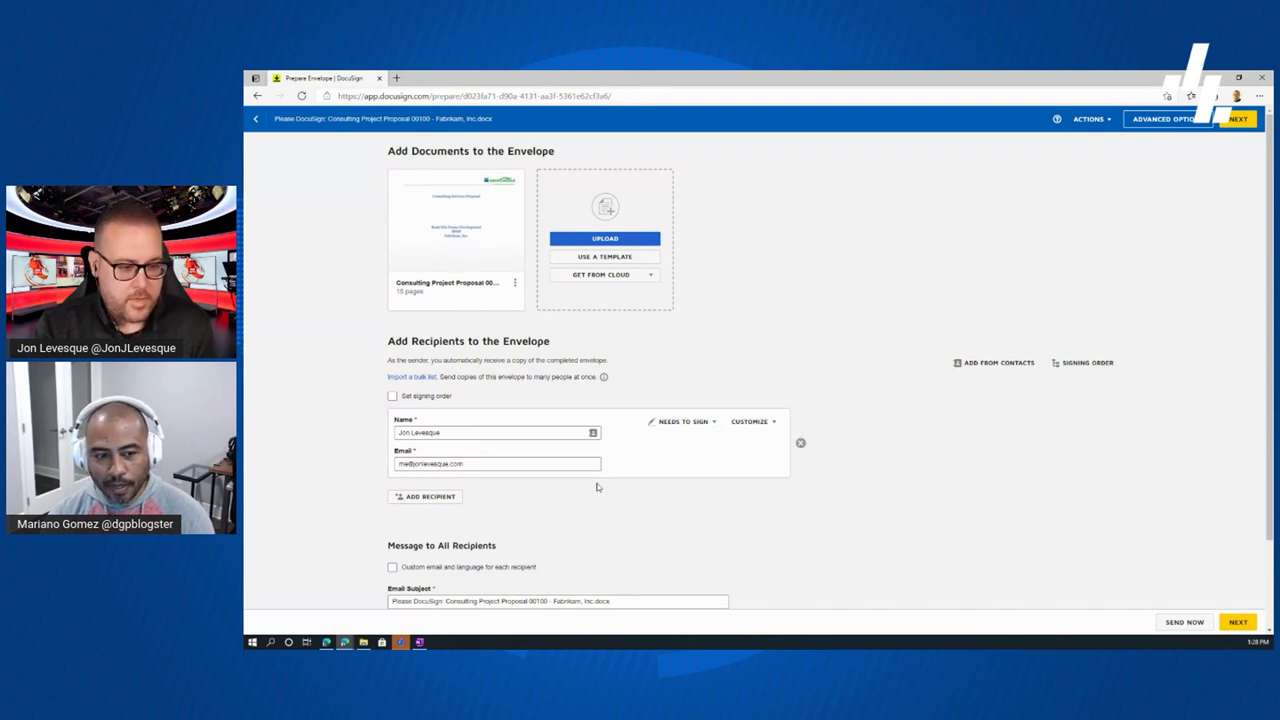
click(439, 498)
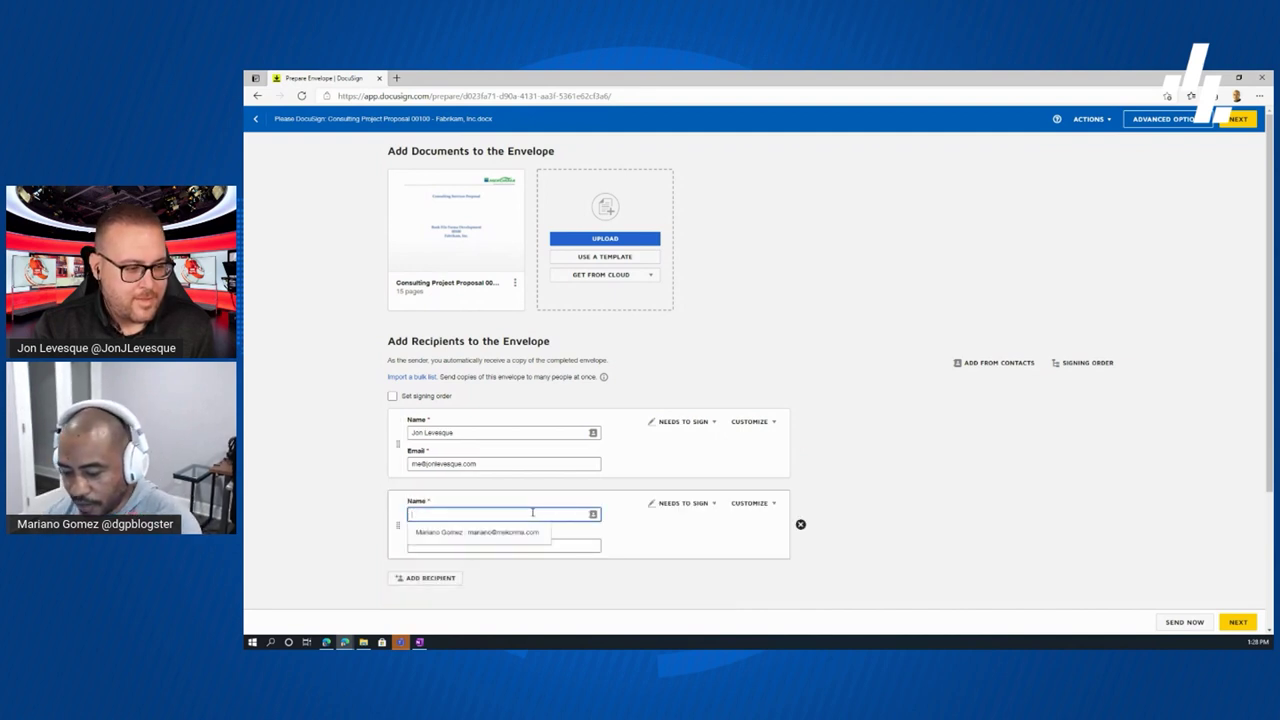
text(kim)
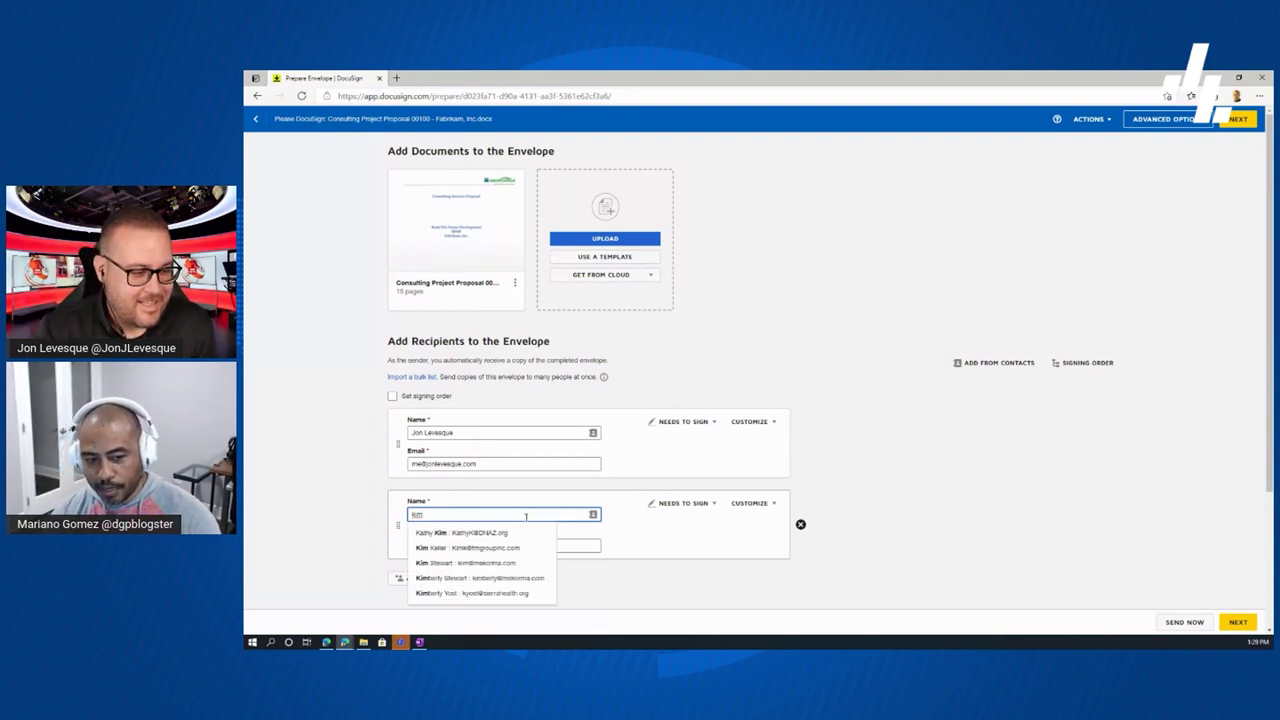
click(488, 563)
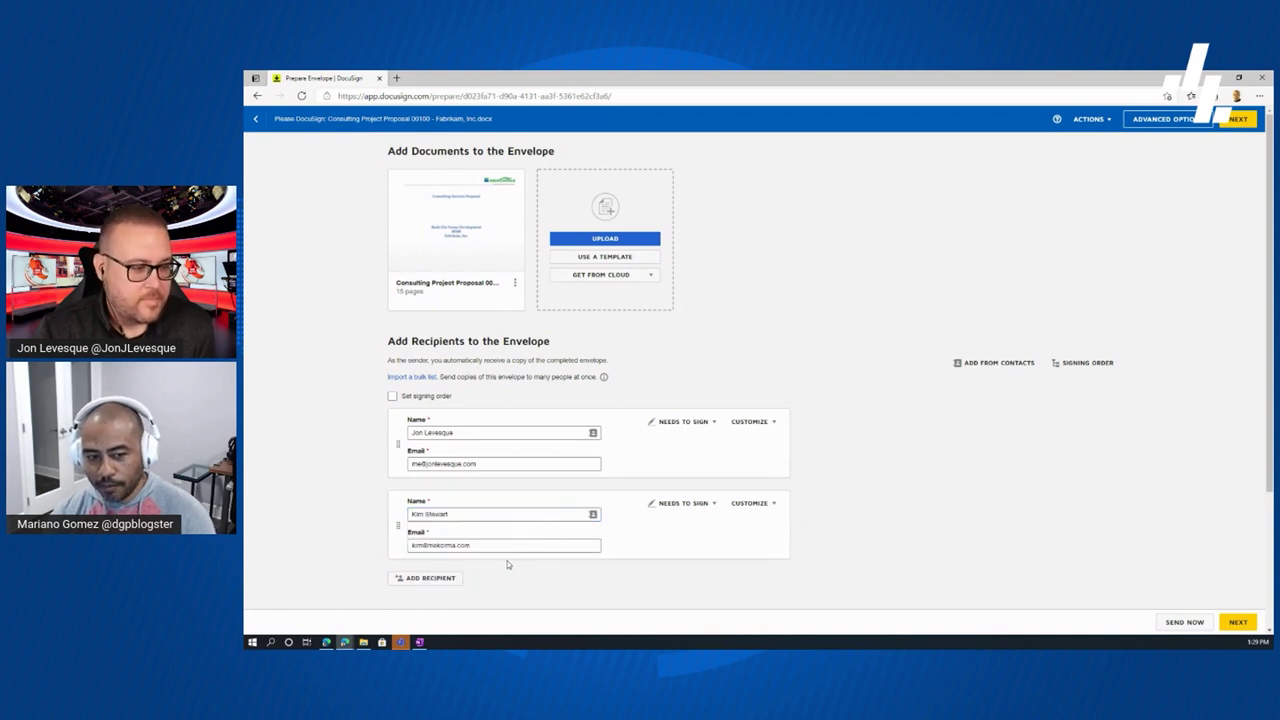
click(715, 505)
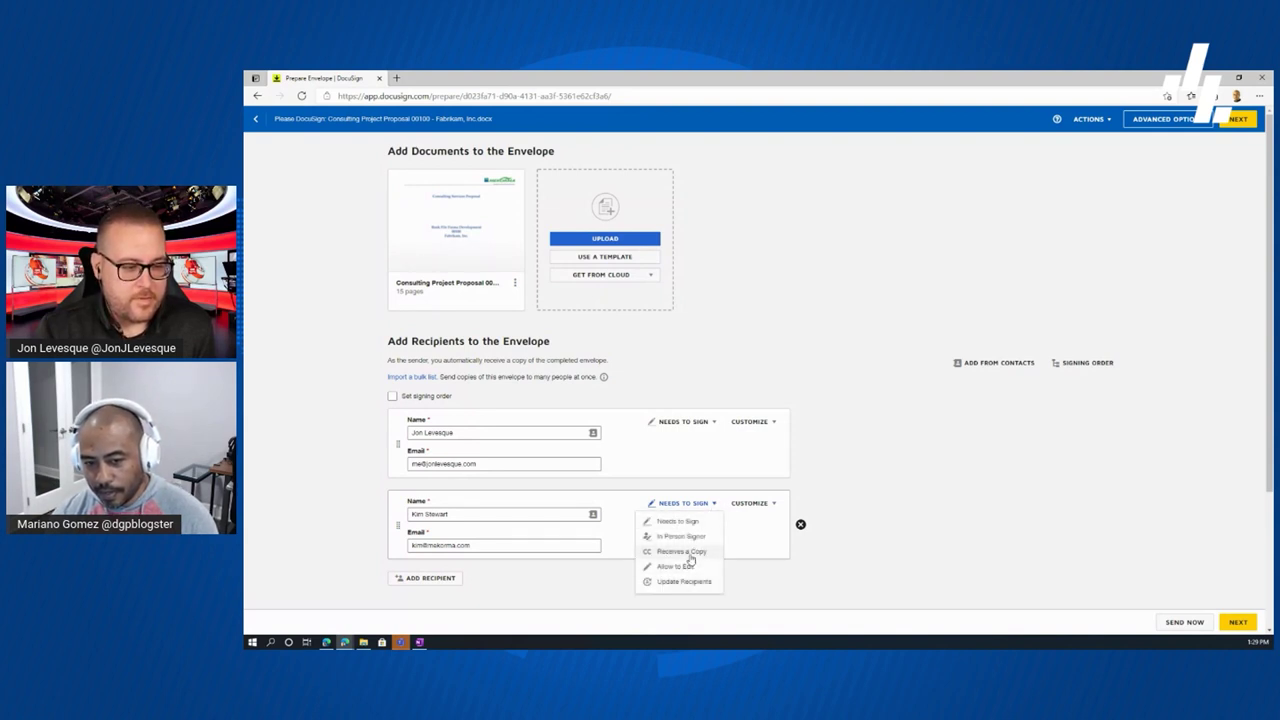
click(699, 555)
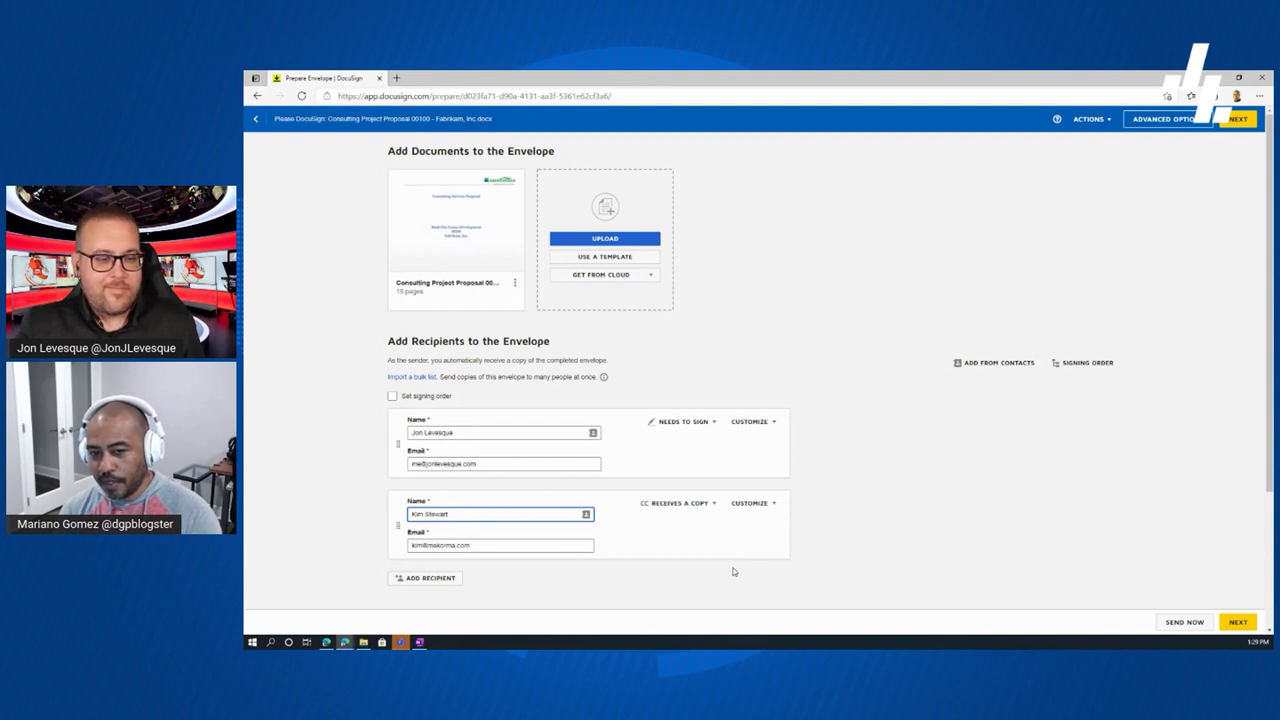
click(774, 505)
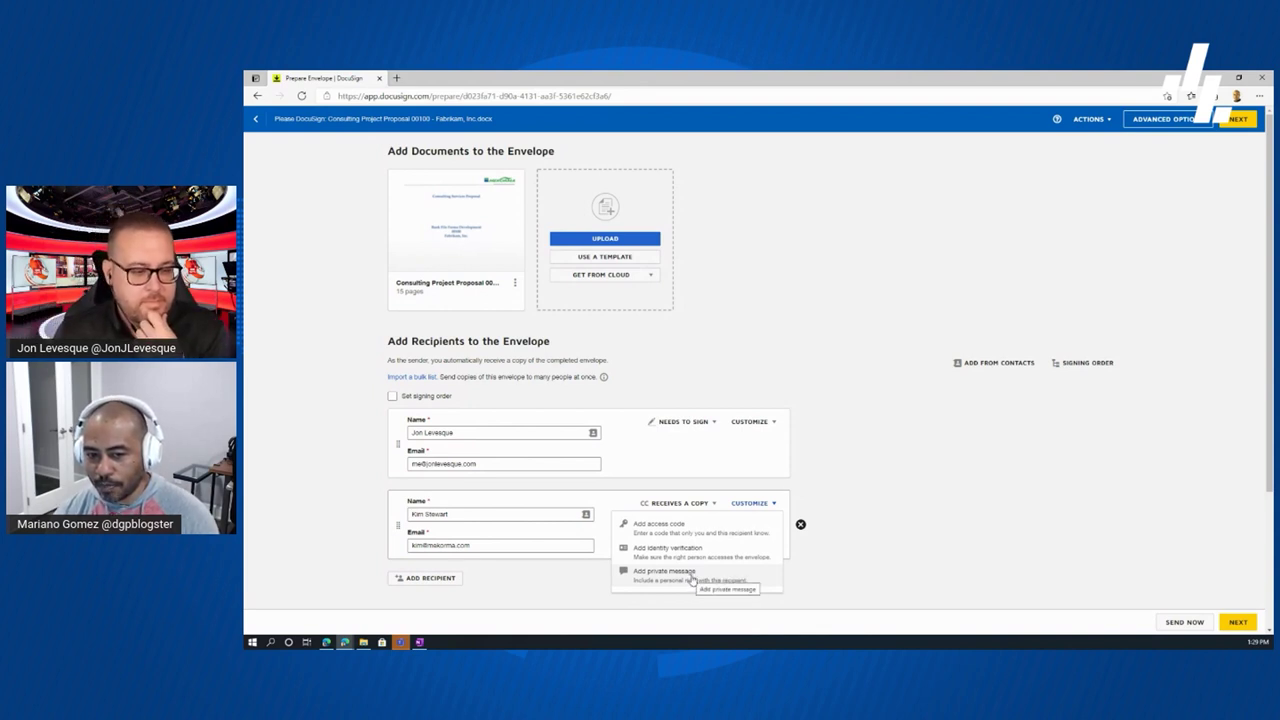
click(855, 433)
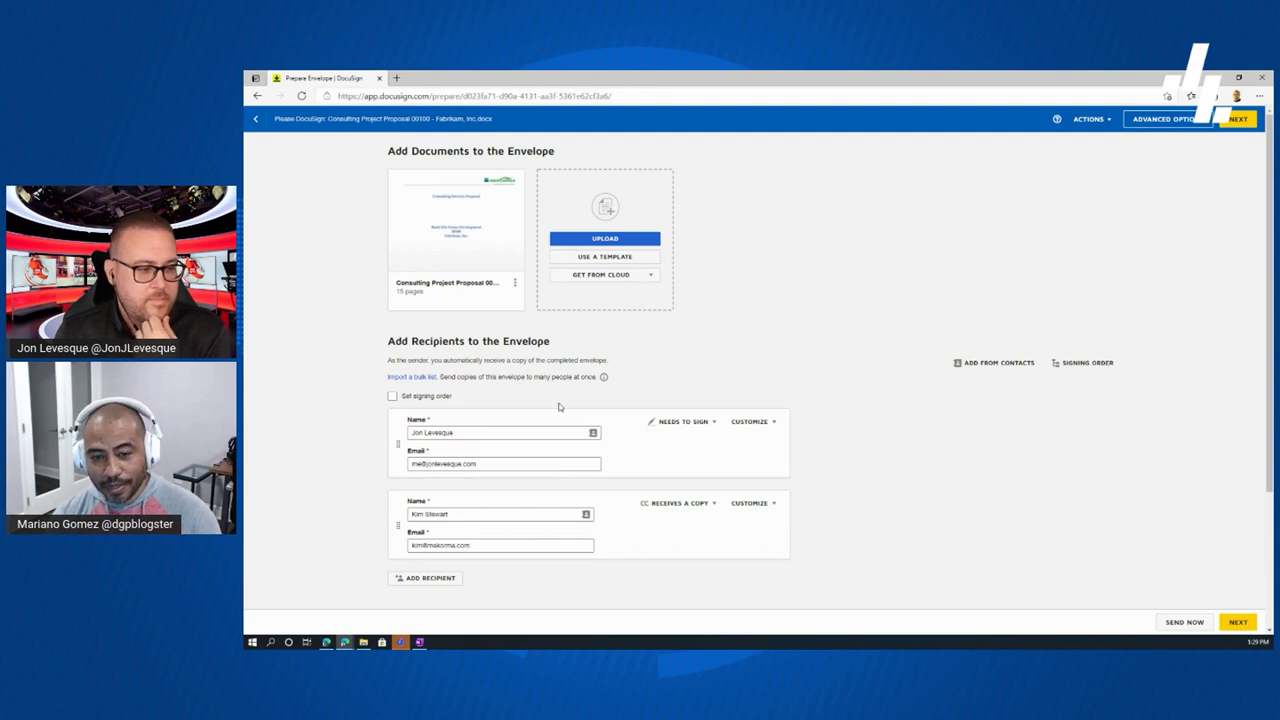
click(393, 396)
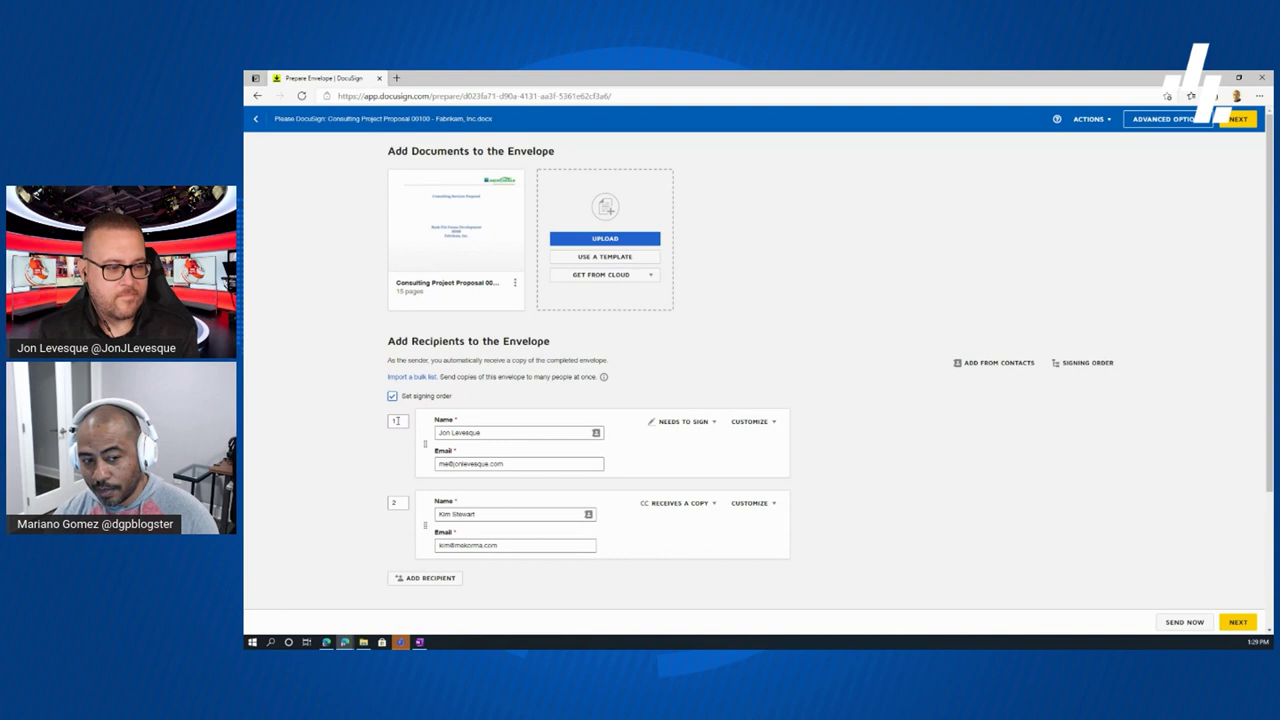
click(401, 503)
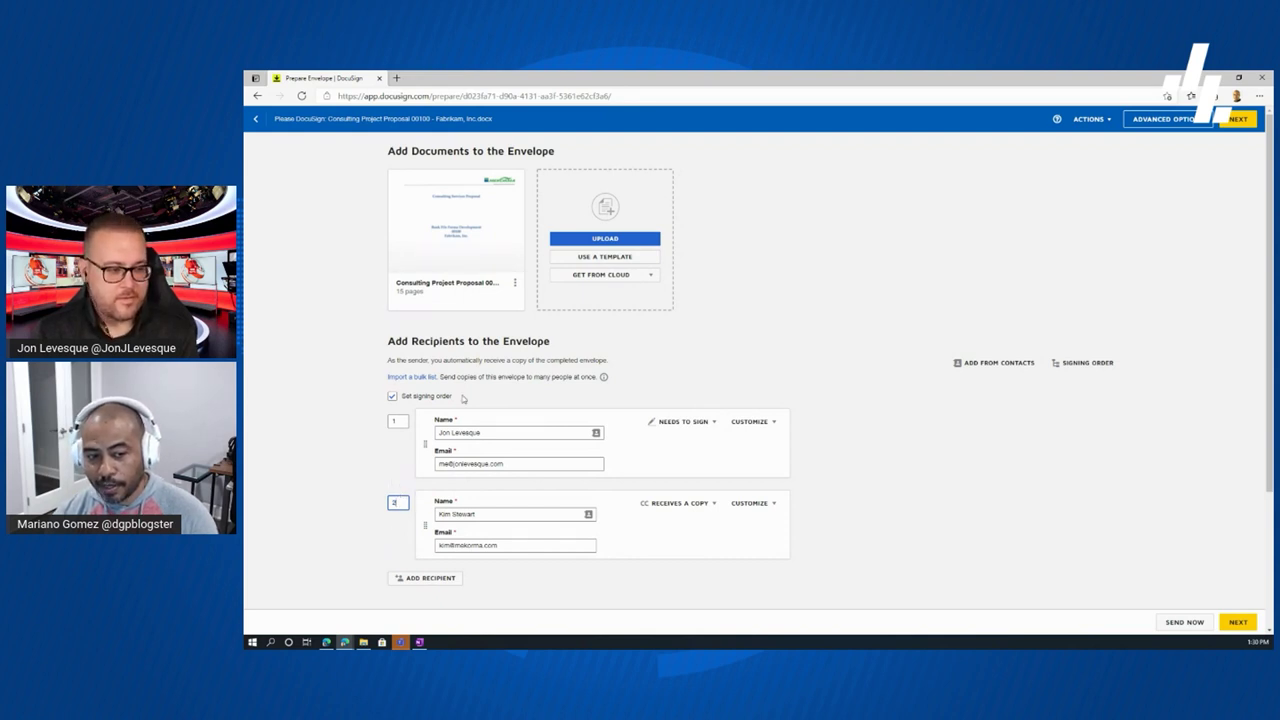
click(424, 400)
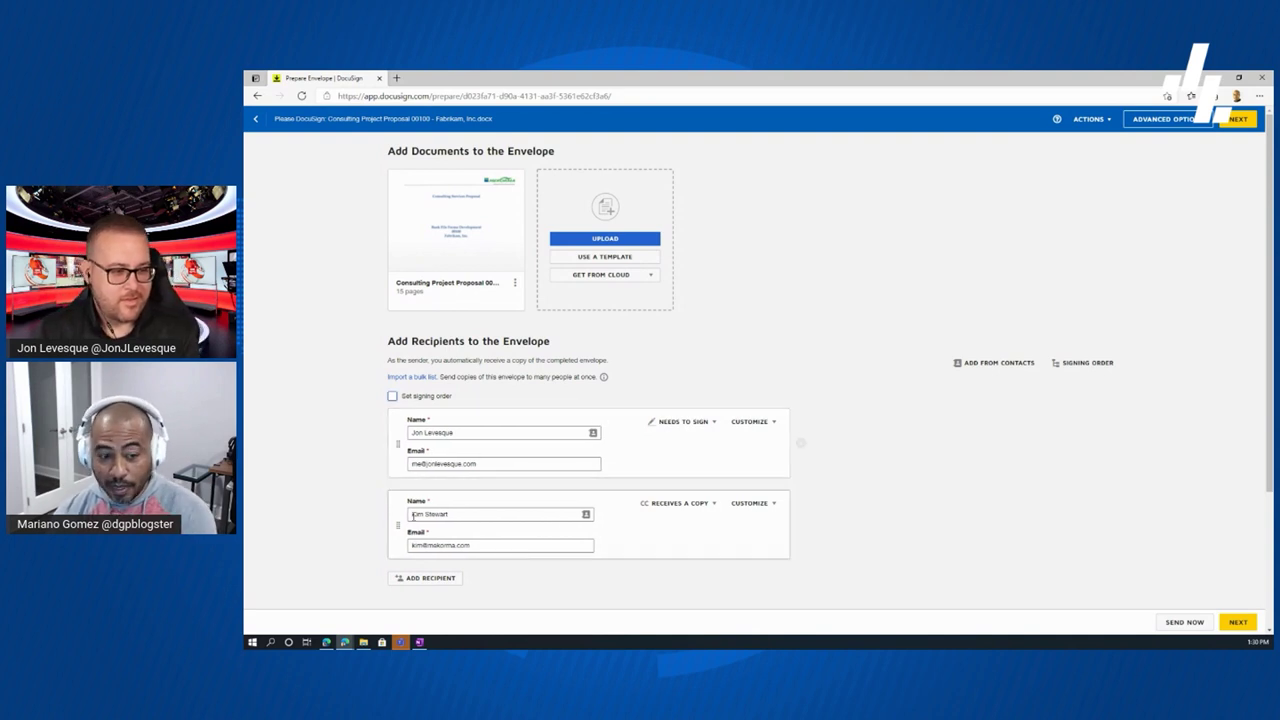
drag(397, 527, 390, 455)
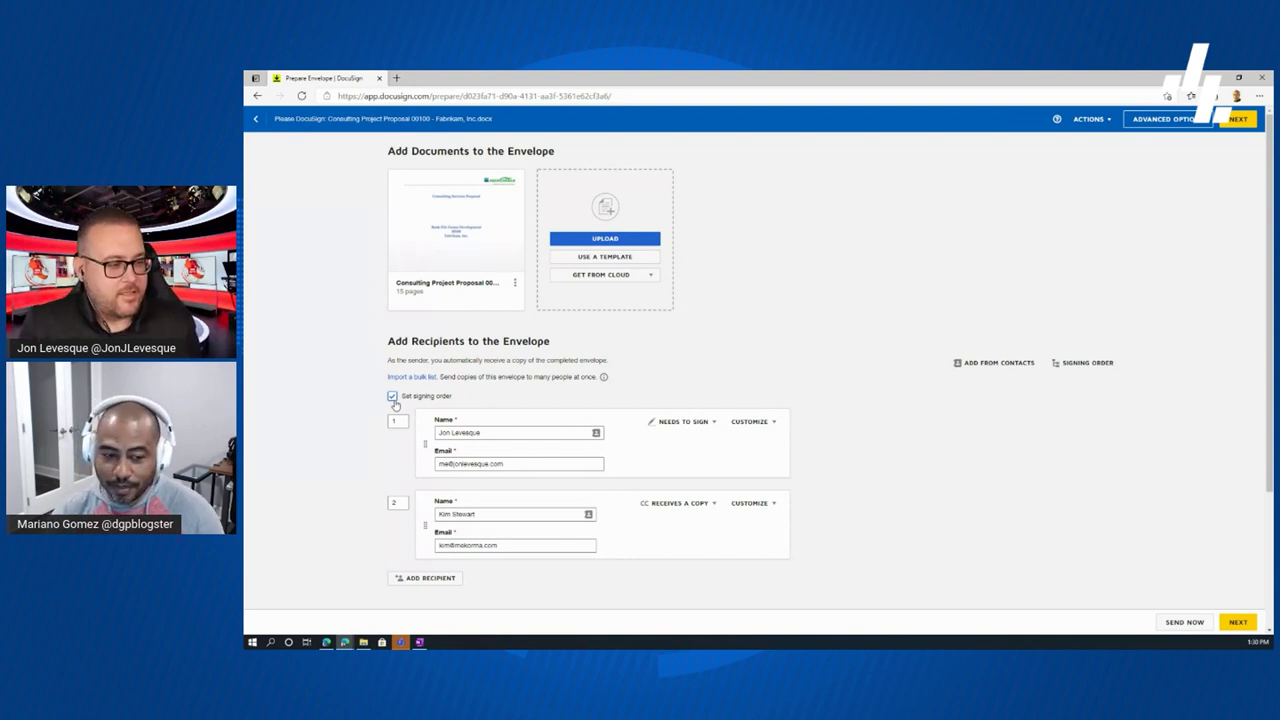
click(393, 397)
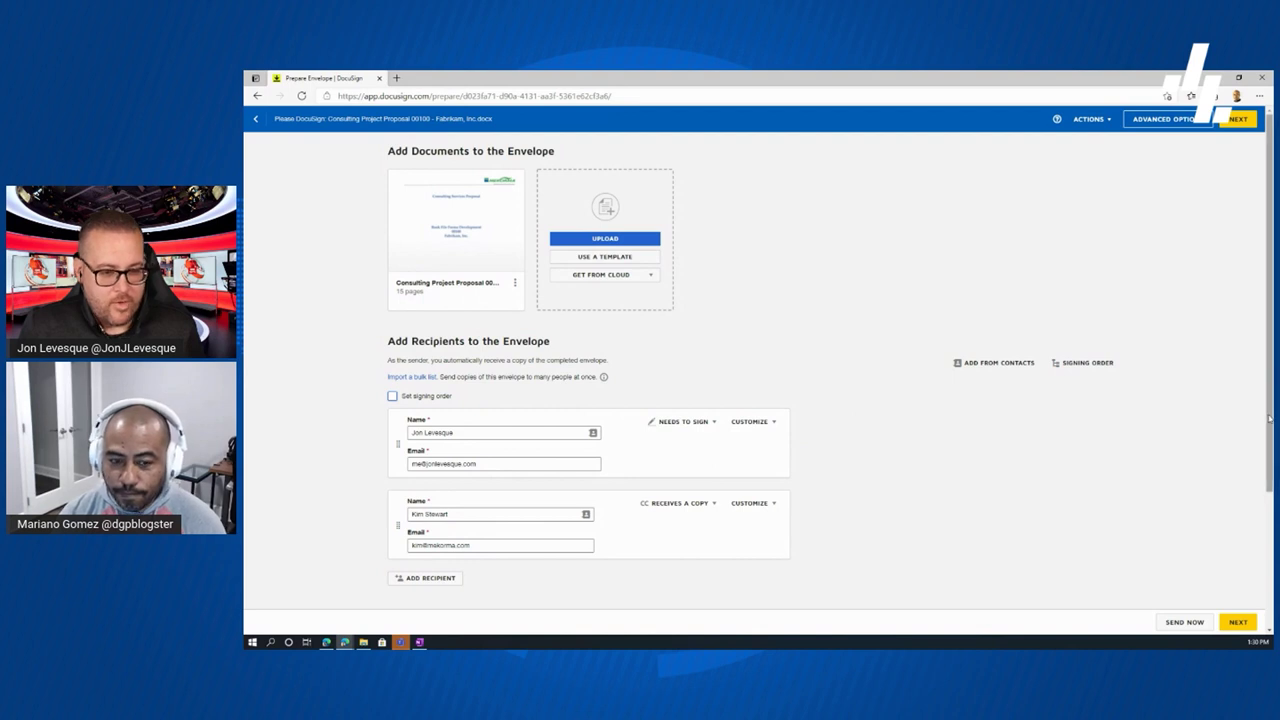
right_click(1266, 457)
click(1046, 554)
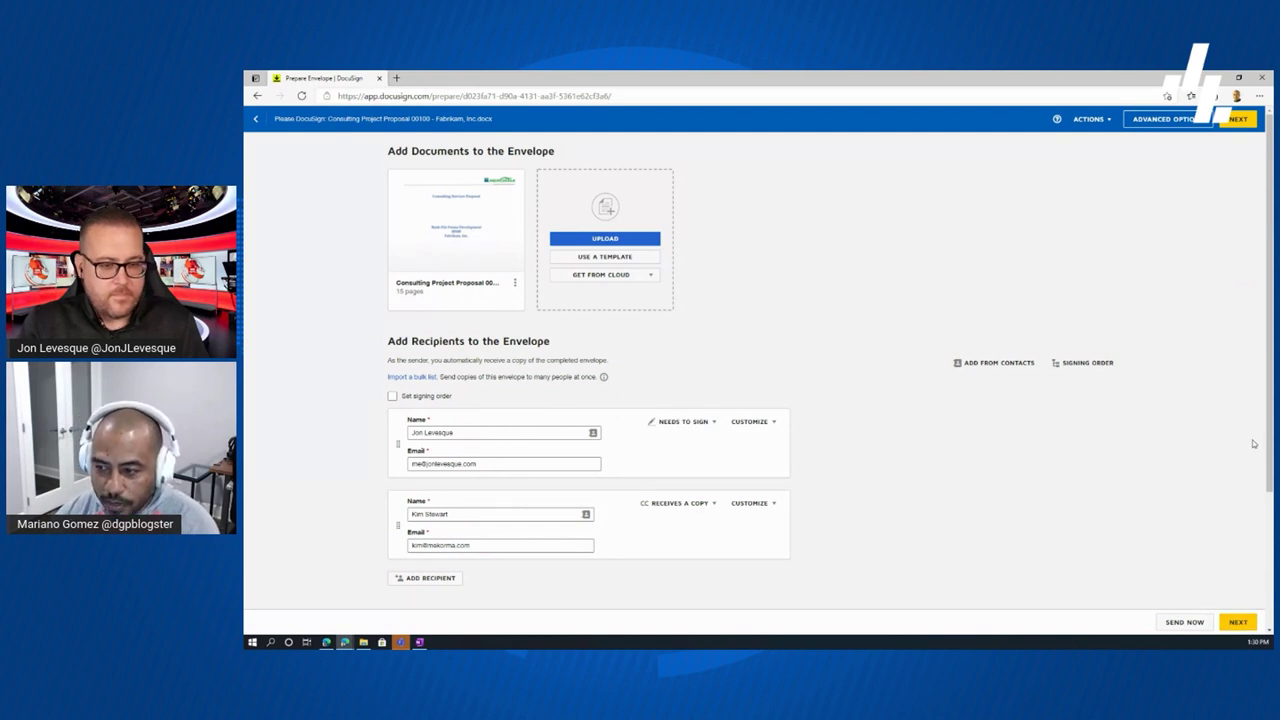
- Scroll down to the Message to All Recipients section showing the prefilled email subject
scroll(1268, 449, down, 3)
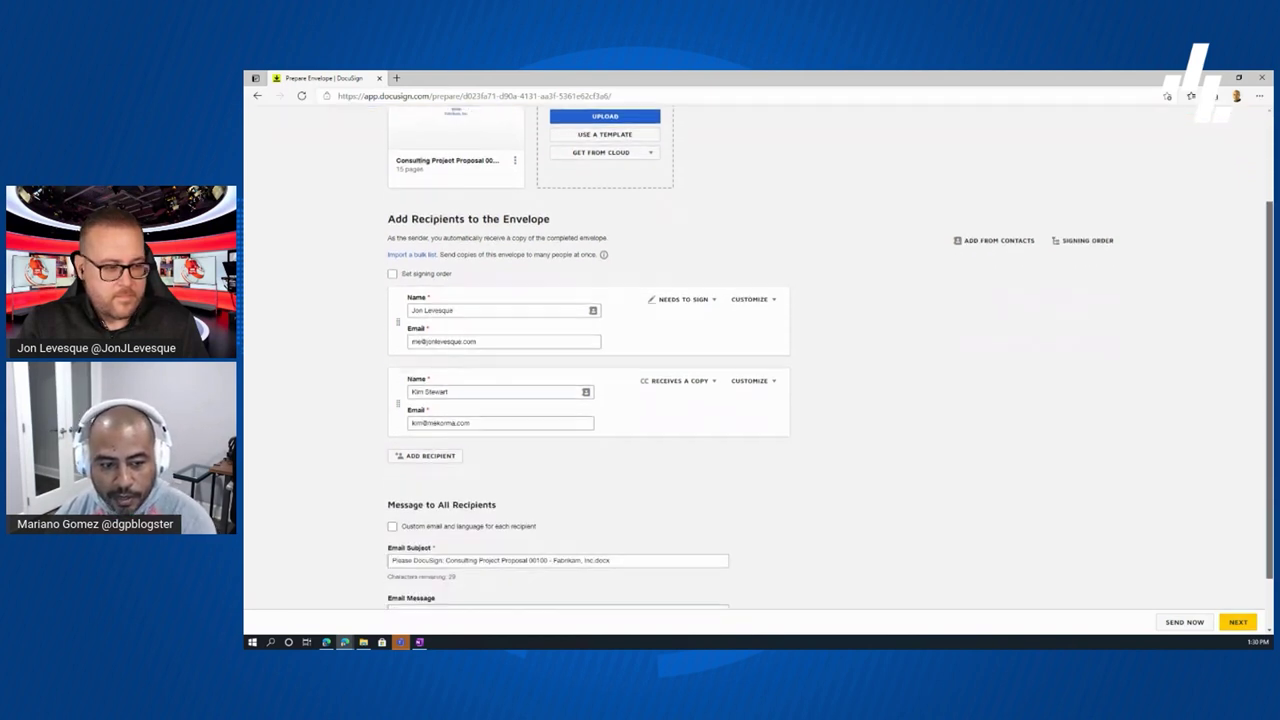
scroll(884, 579, down, 1)
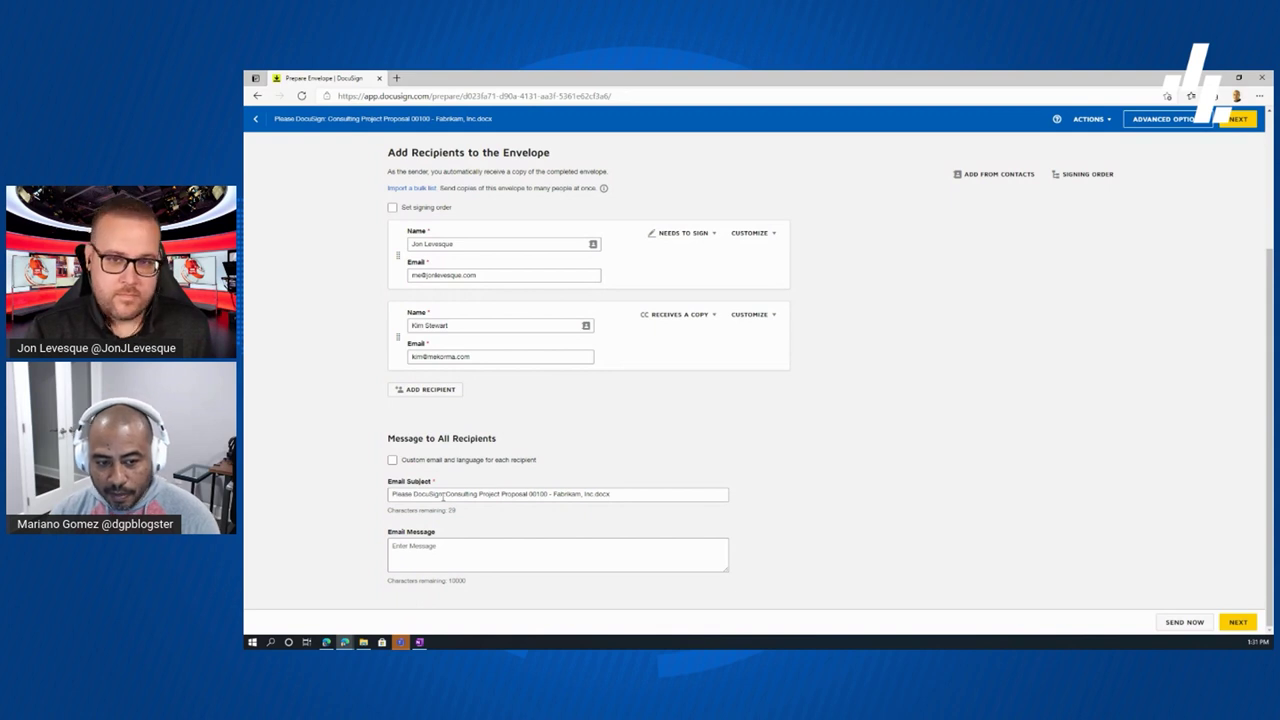
- Remove 'Please DocuSign:' and '.docx' so the subject reads 'Consulting Project Proposal 00100 - Fabrikam, Inc'
click(446, 494)
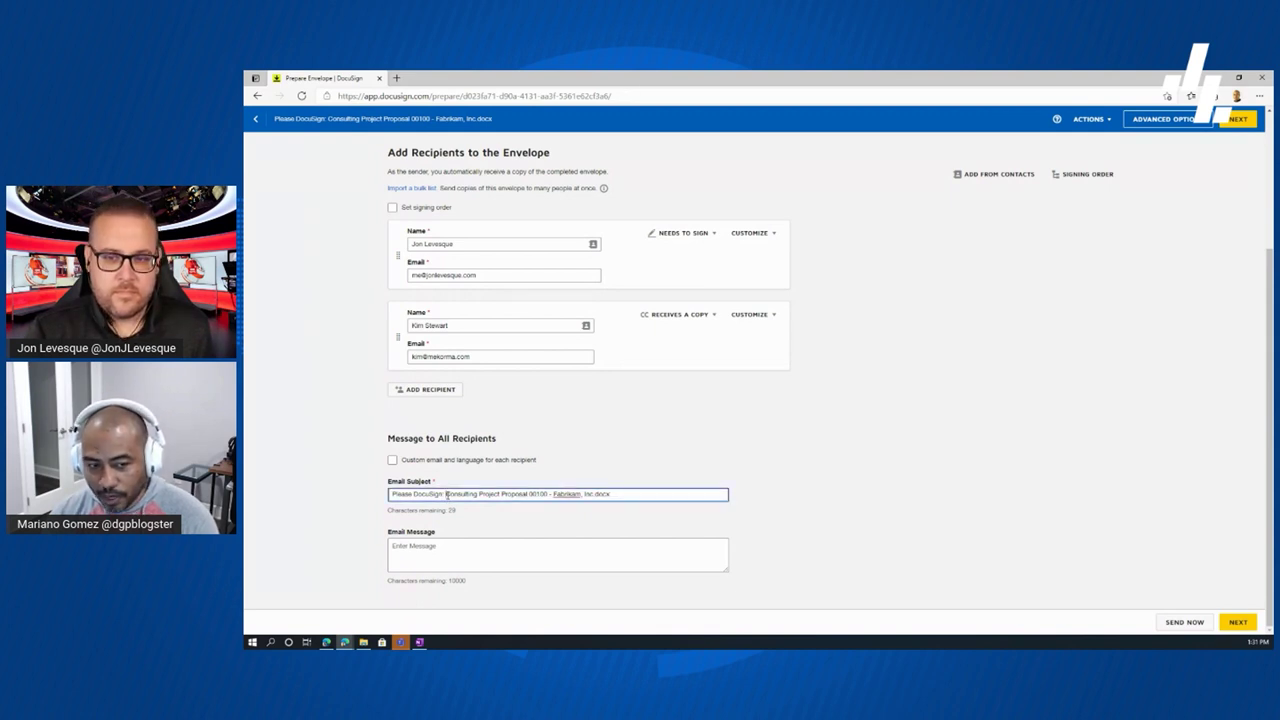
right_click(393, 492)
click(444, 497)
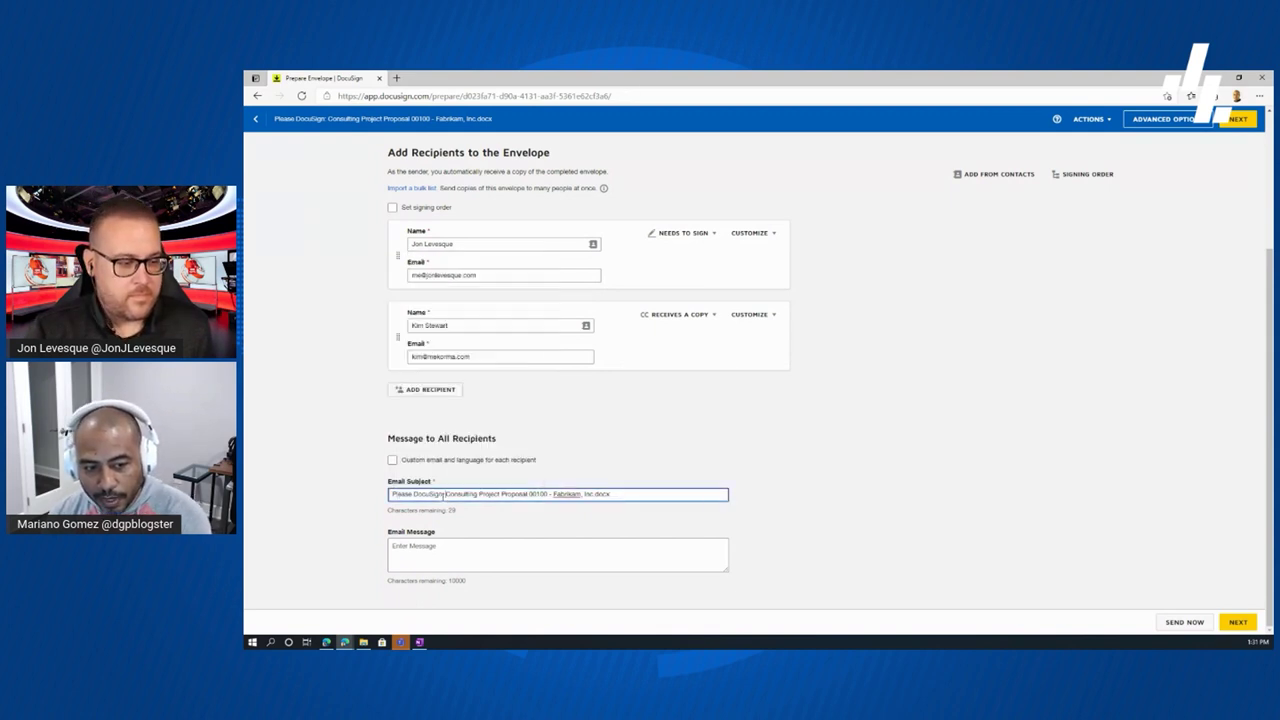
drag(438, 494, 389, 494)
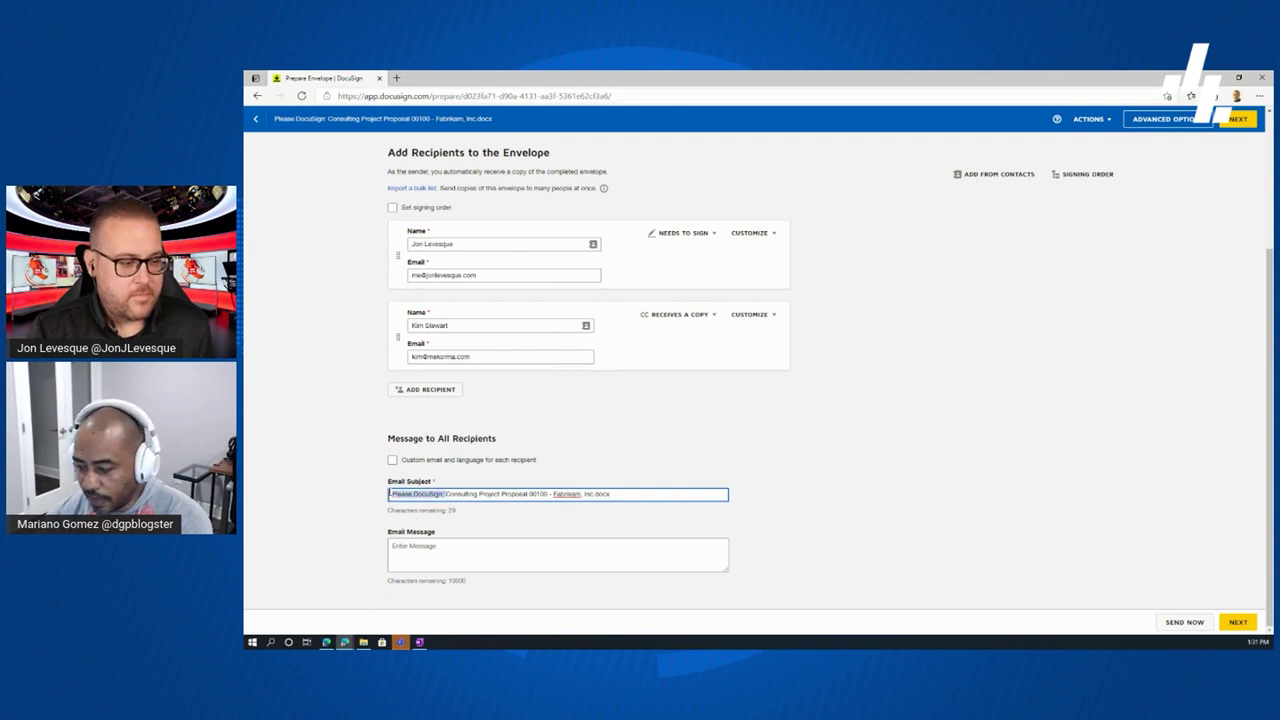
key(BackSpace)
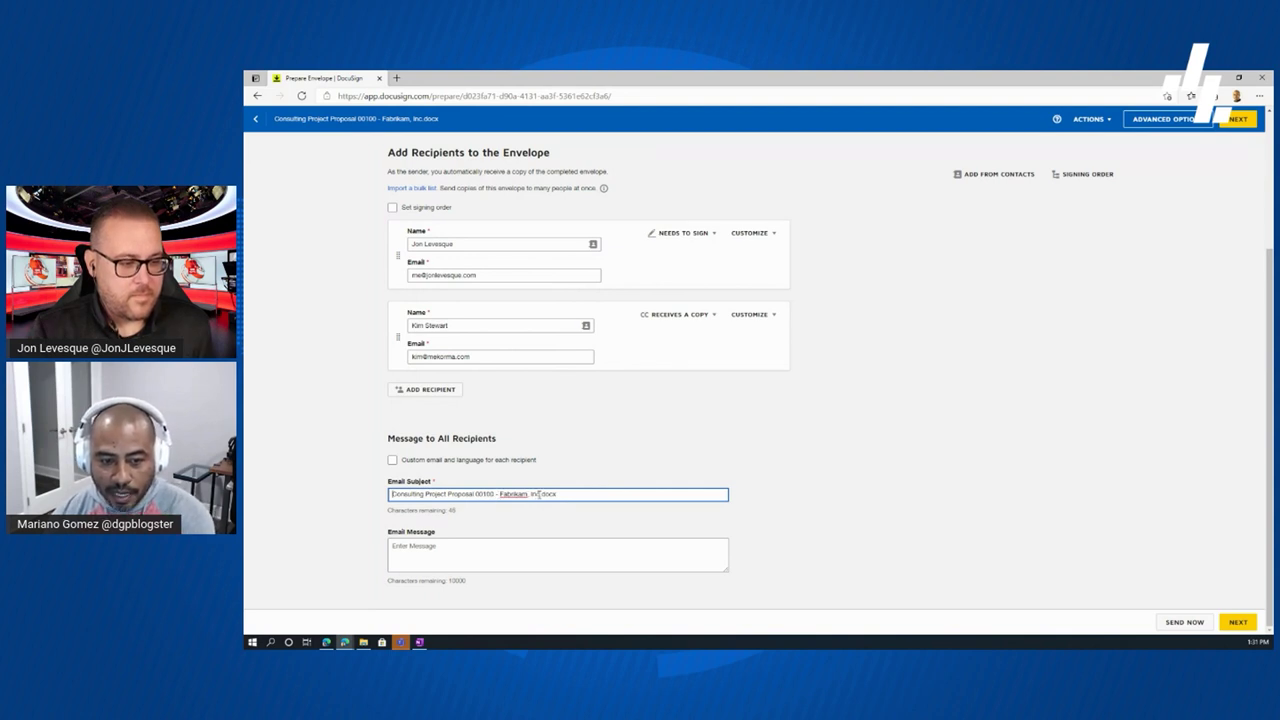
drag(540, 494, 567, 494)
key(BackSpace)
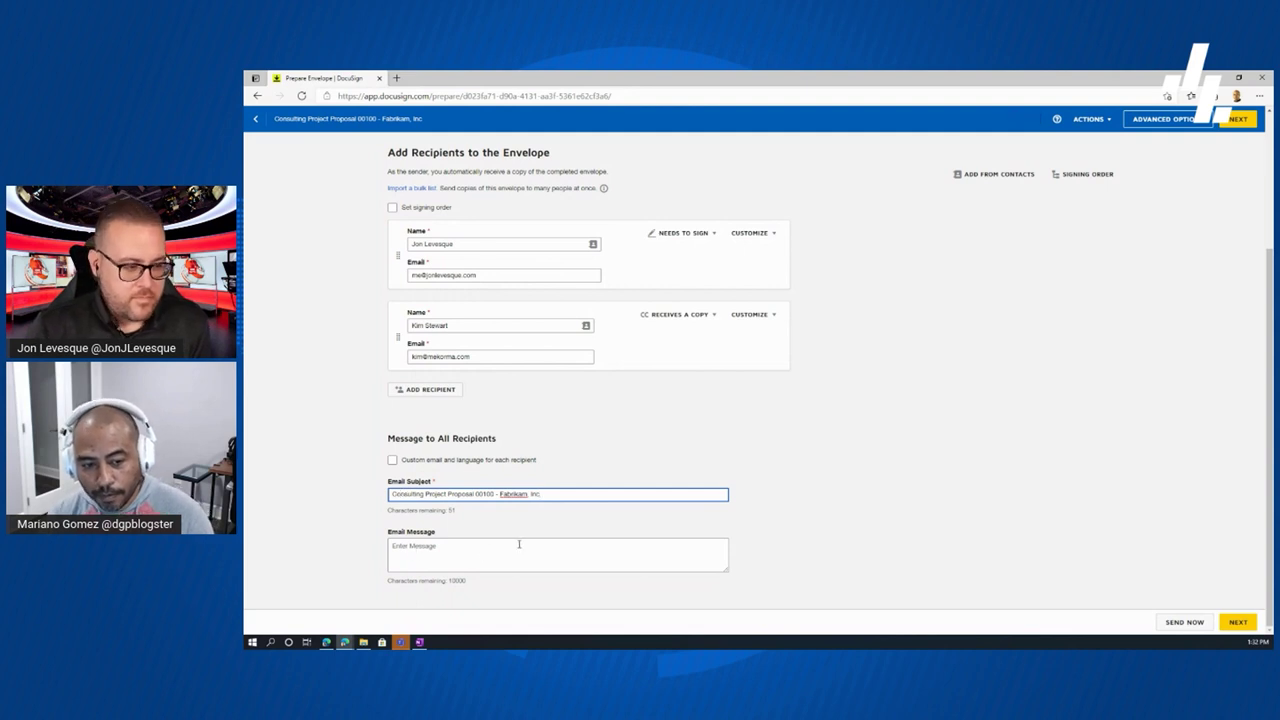
- Write a message presenting the attached Mekorma proposal, plus a PS telling the copy recipient to ignore it
click(484, 548)
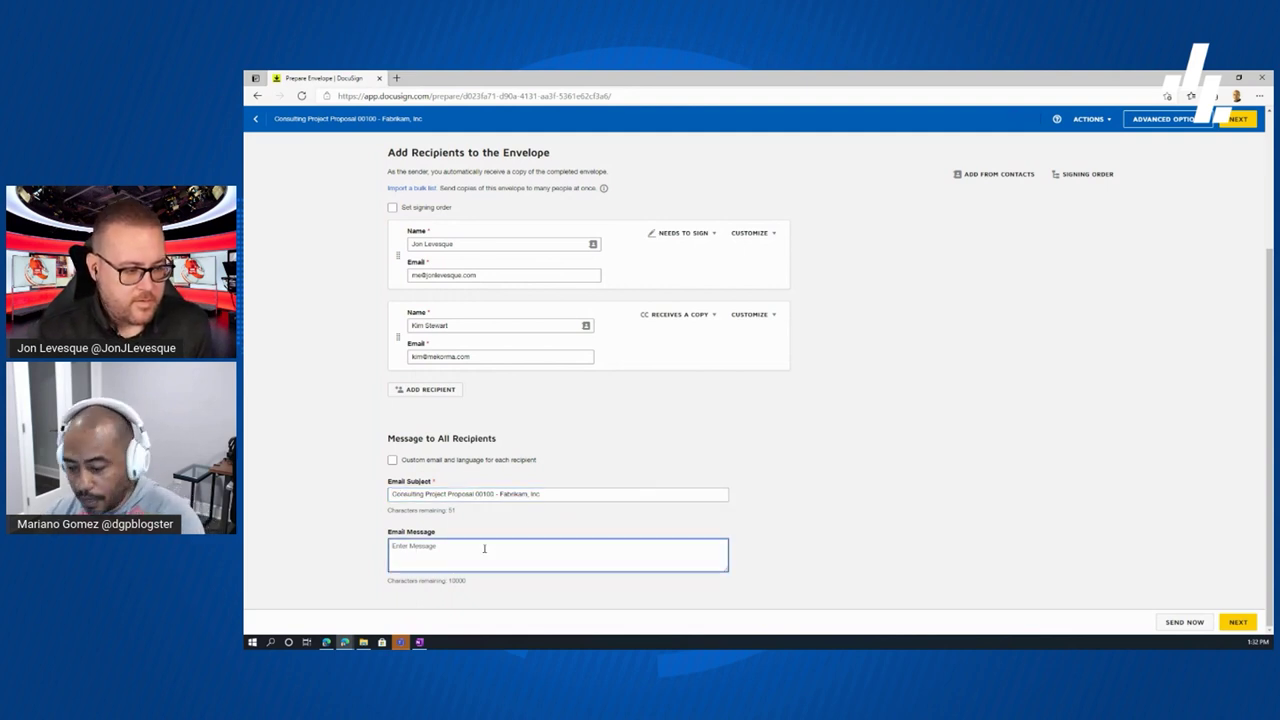
text(H)
text(on)
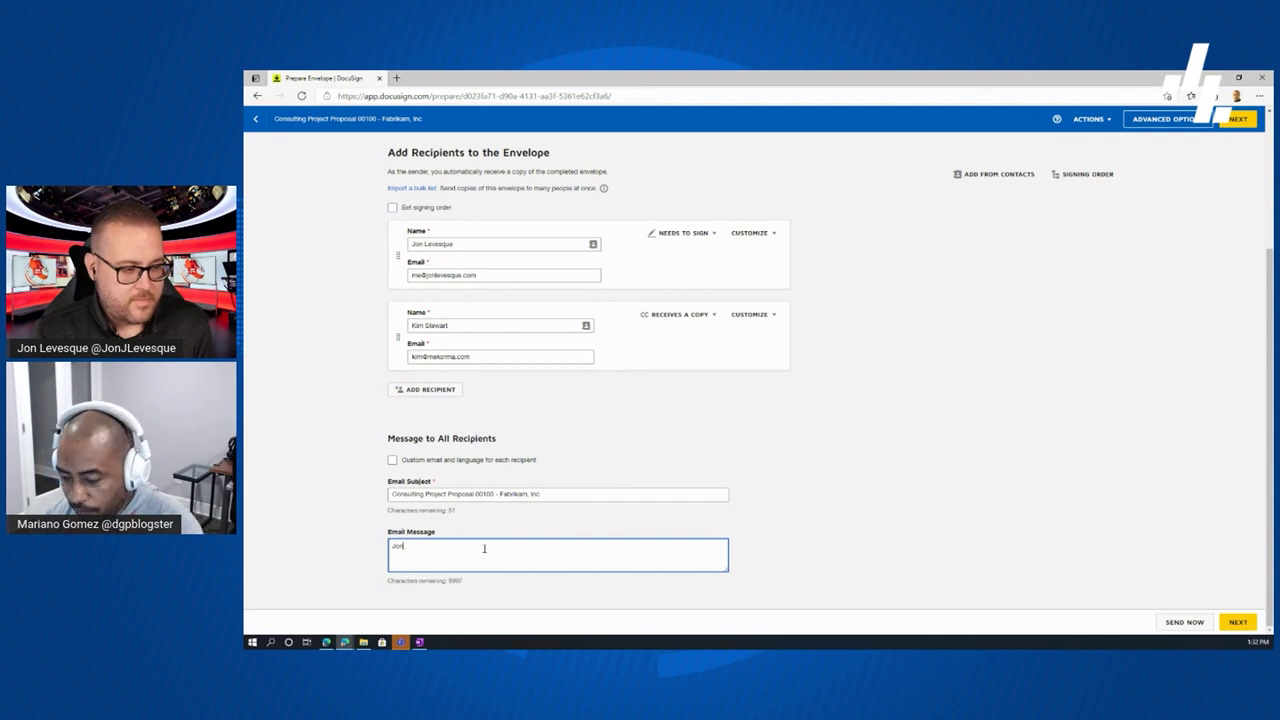
text(, Attache)
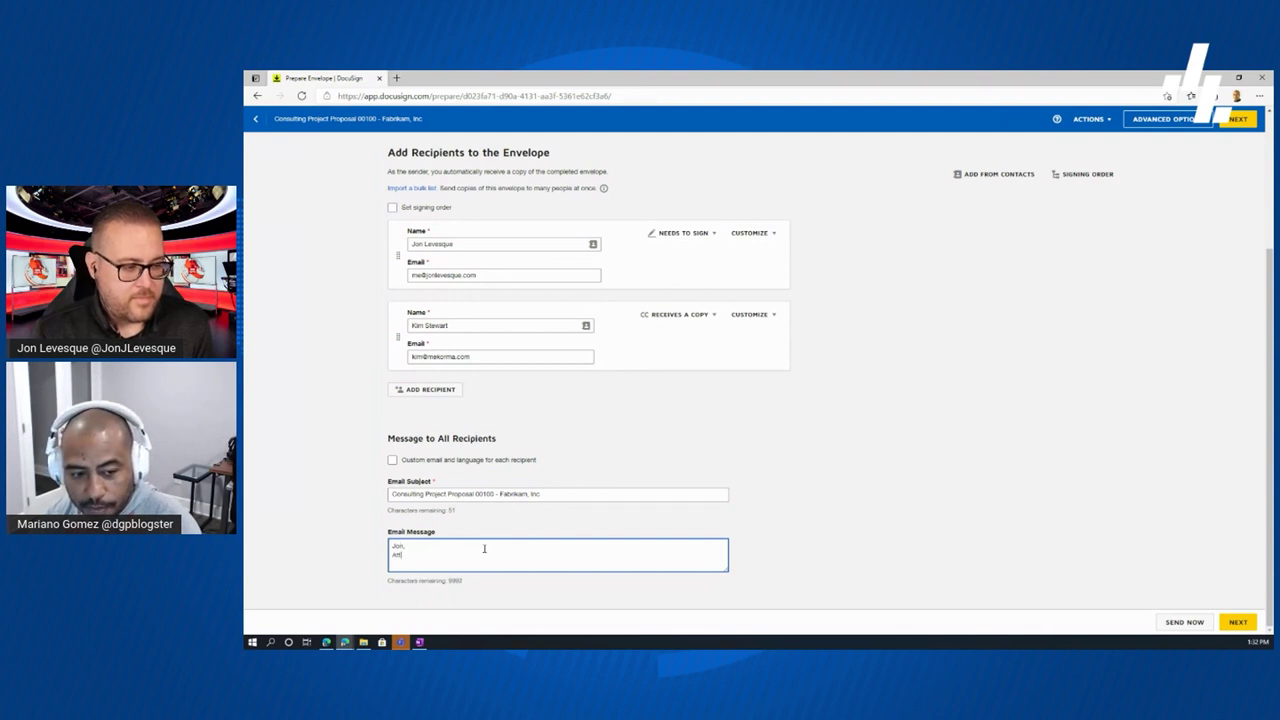
text(d pleas)
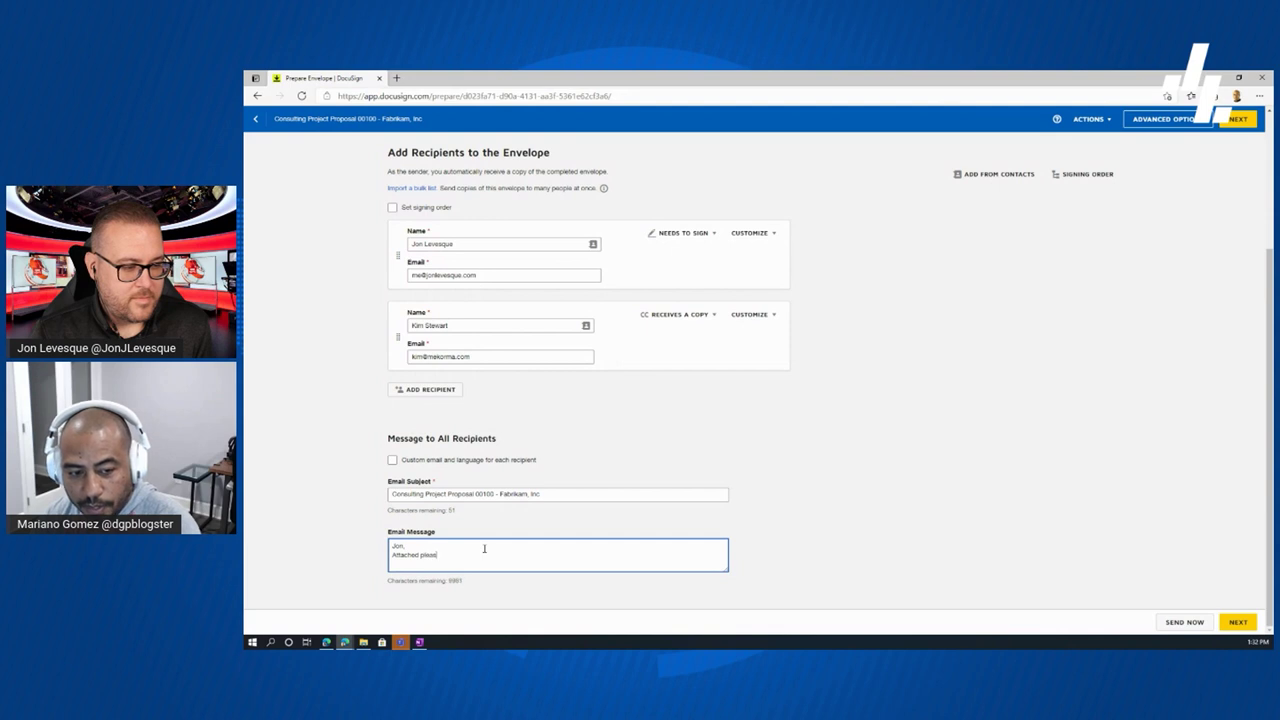
text(e find the prop)
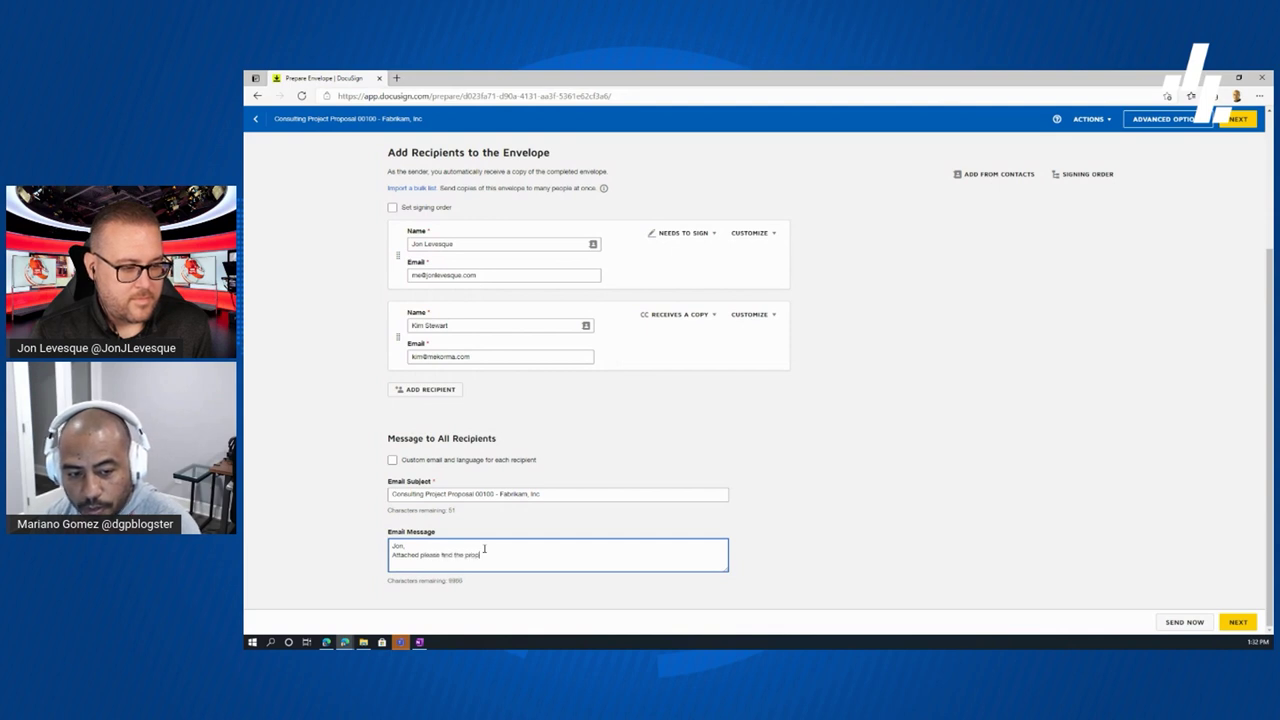
text(osal we previously discussed for the mark you are a)
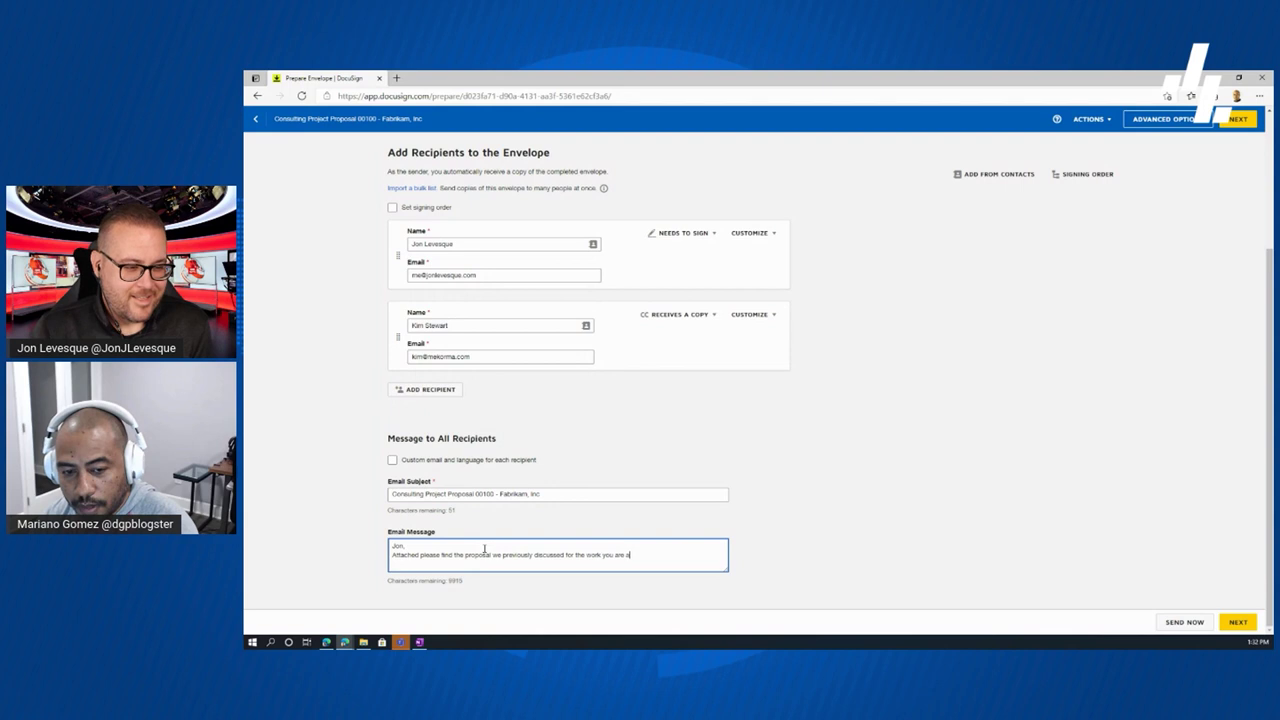
text(bout to contract)
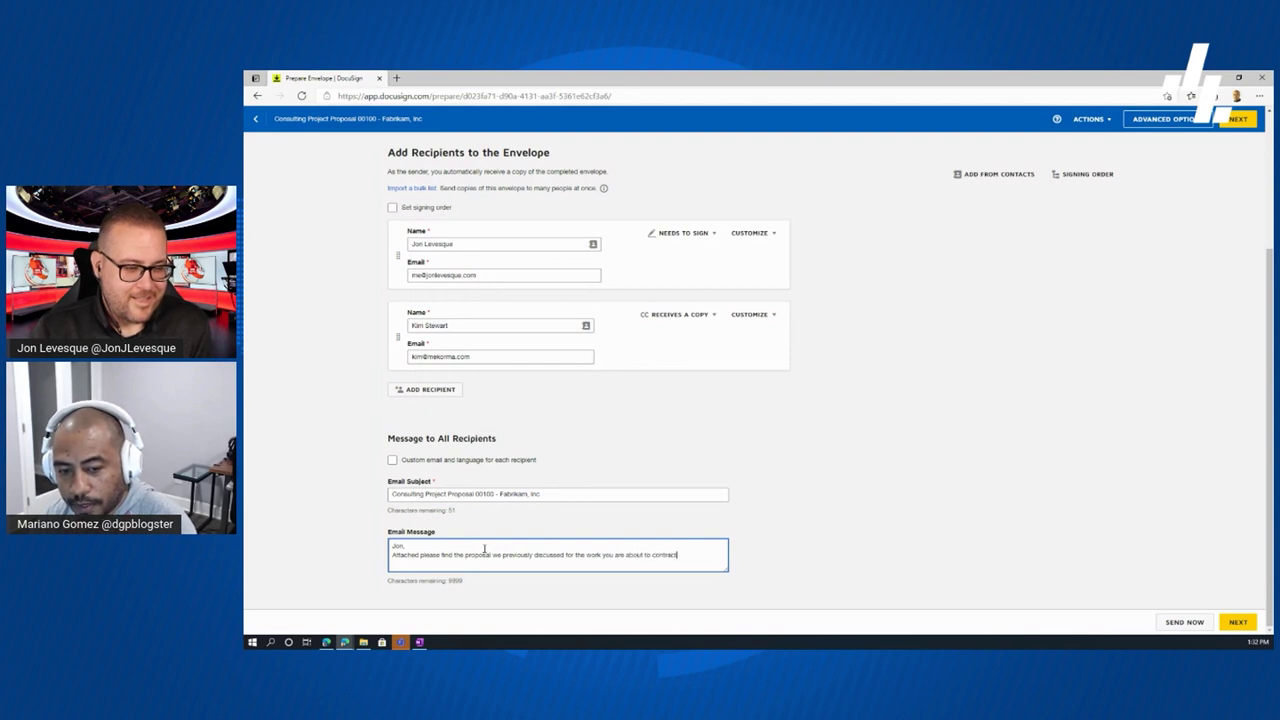
text( with Mekorma.)
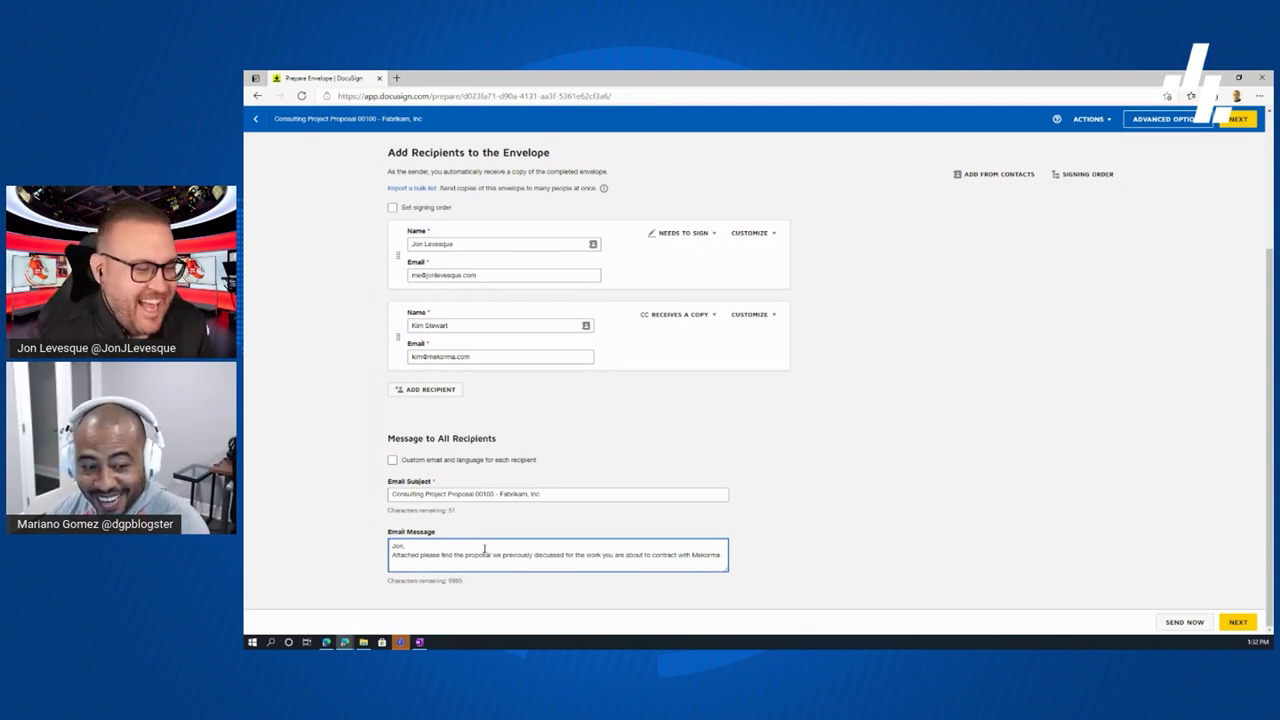
key(Return)
key(Return)
text(PS: )
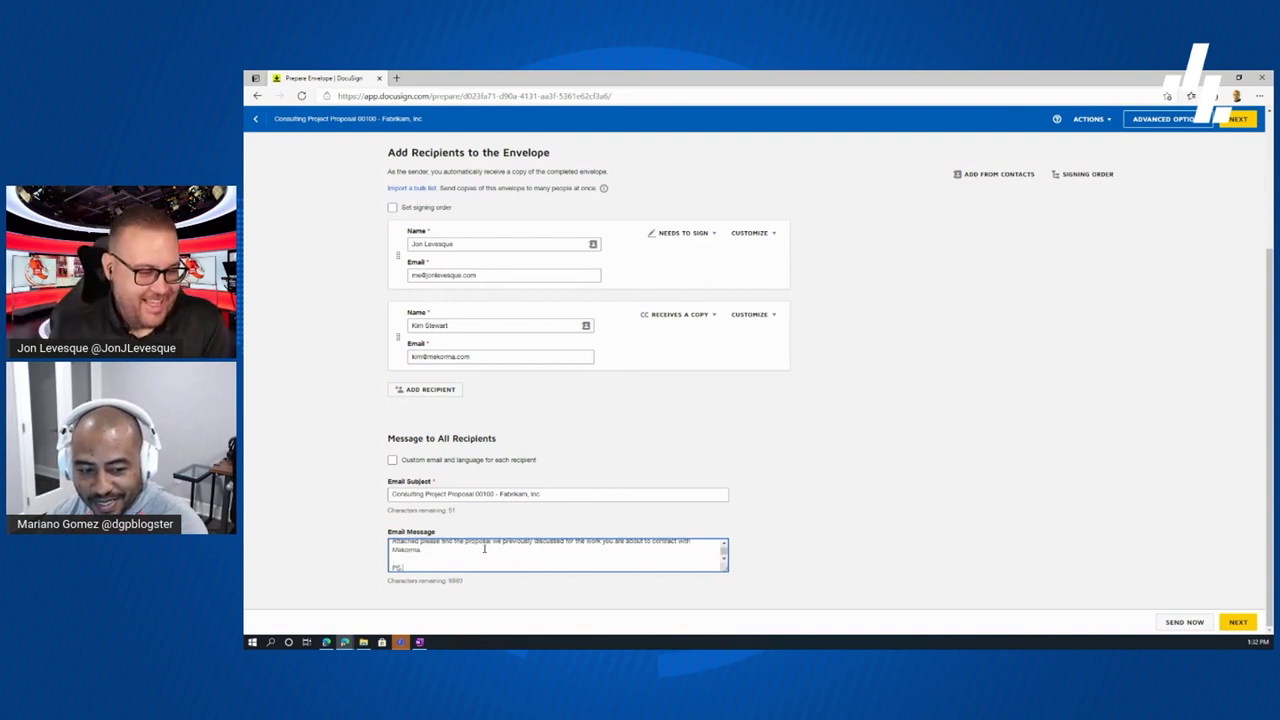
text(Kim, pl)
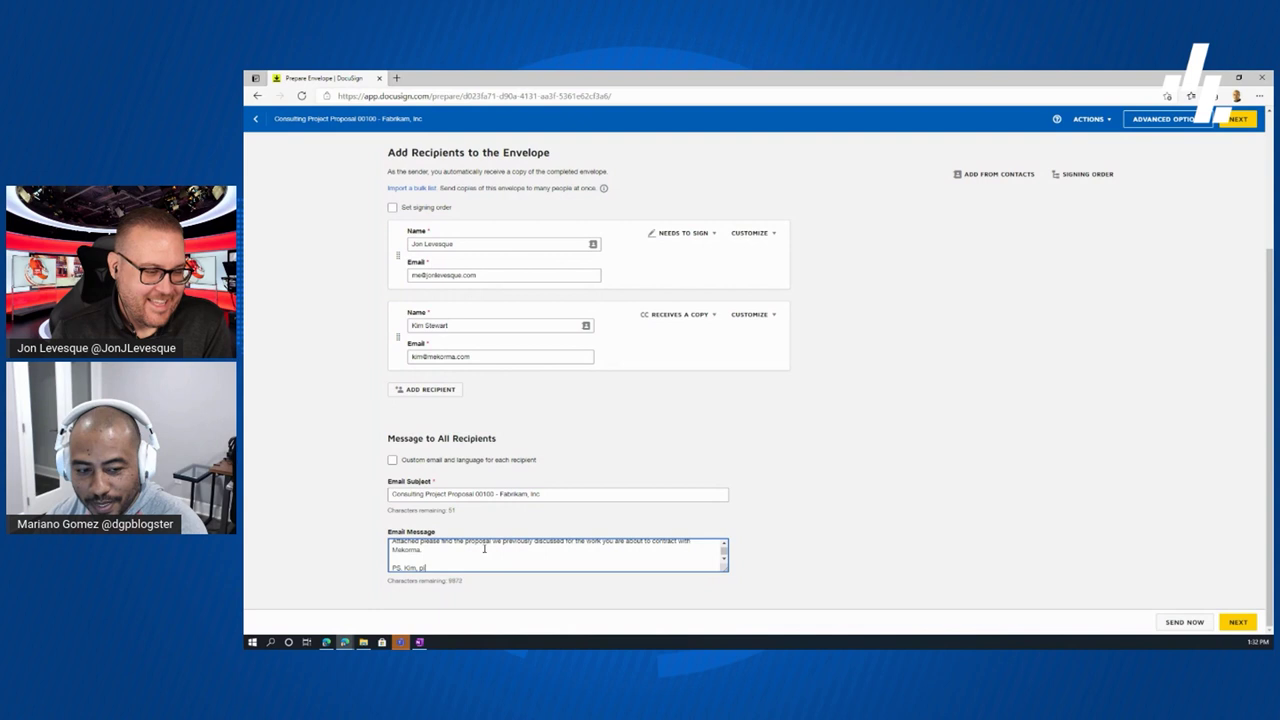
text(ease ignore as I am doing a video)
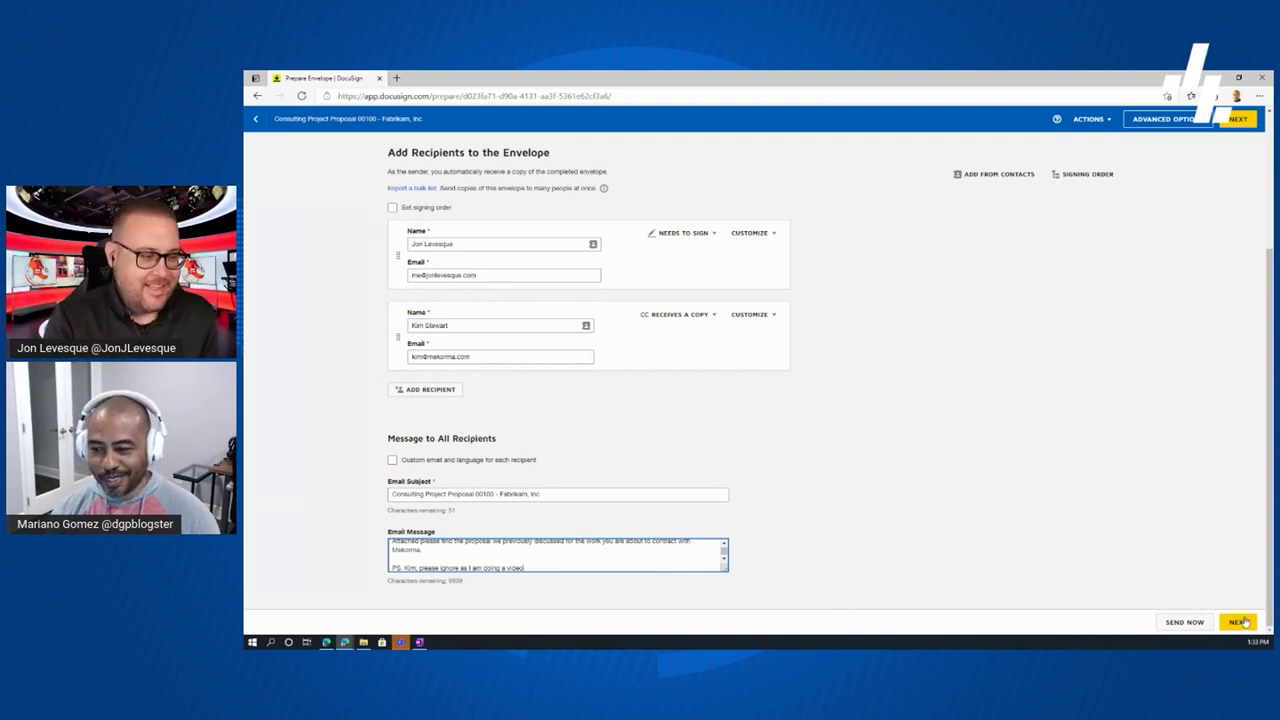
- Go to the Add Fields page and scroll through the proposal's page thumbnails and back
click(1240, 622)
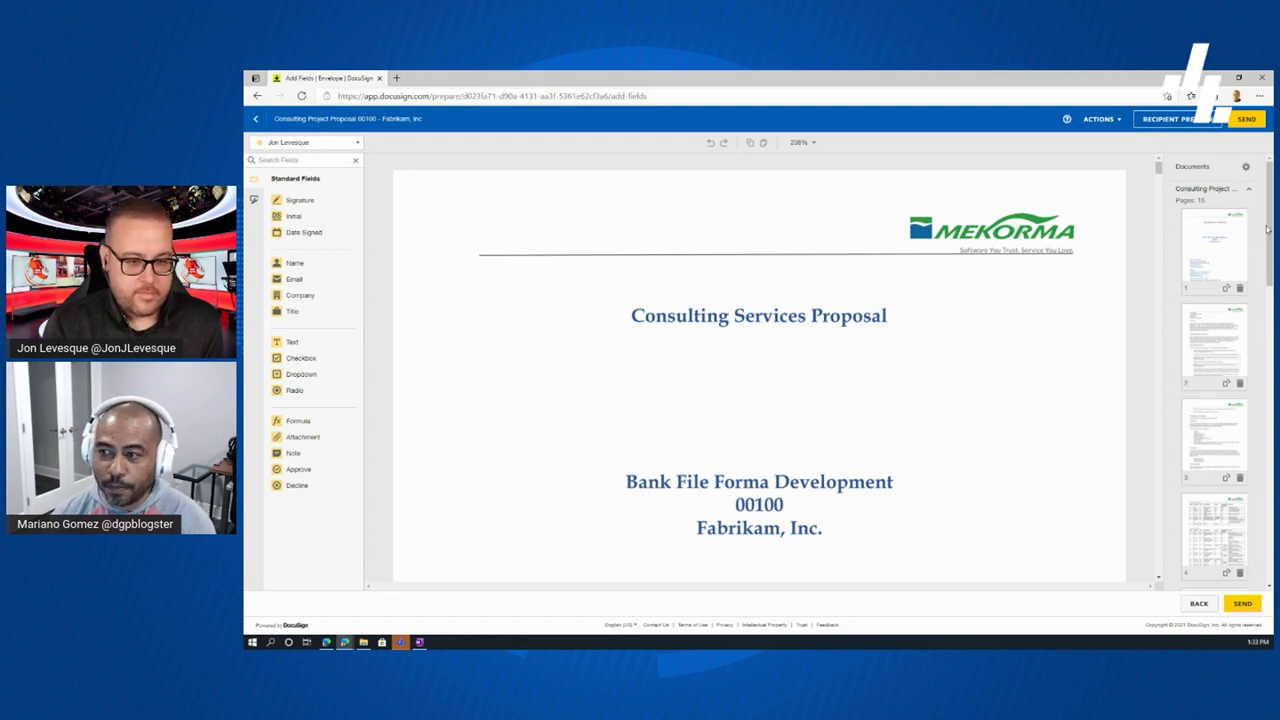
scroll(1267, 229, down, 3)
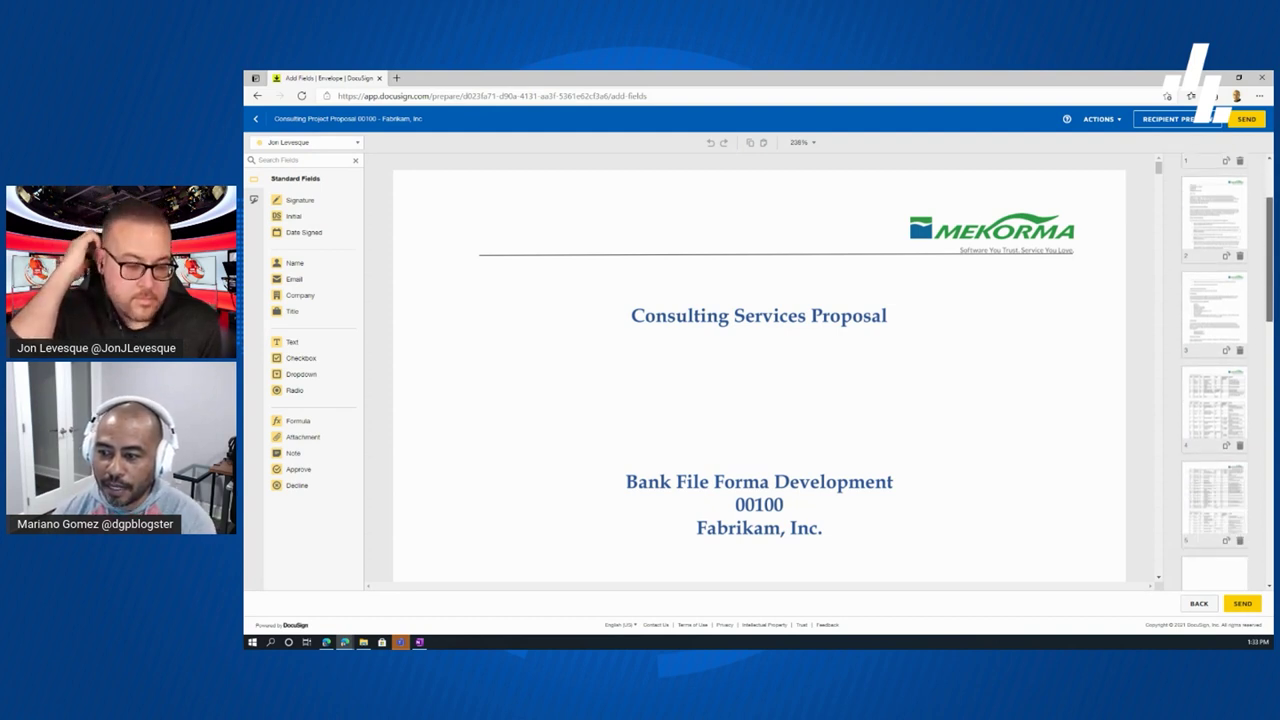
scroll(1214, 370, down, 8)
scroll(1214, 370, down, 5)
scroll(1214, 370, down, 1)
scroll(1214, 370, down, 1)
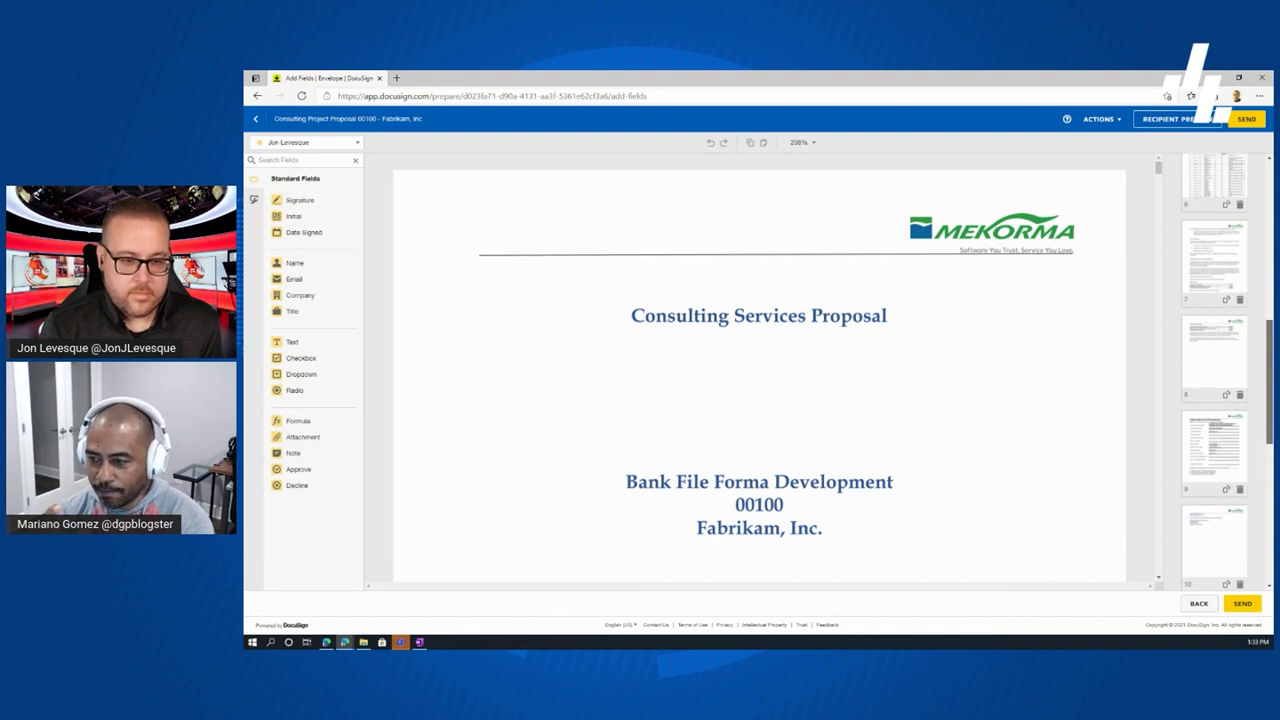
scroll(1214, 370, down, 10)
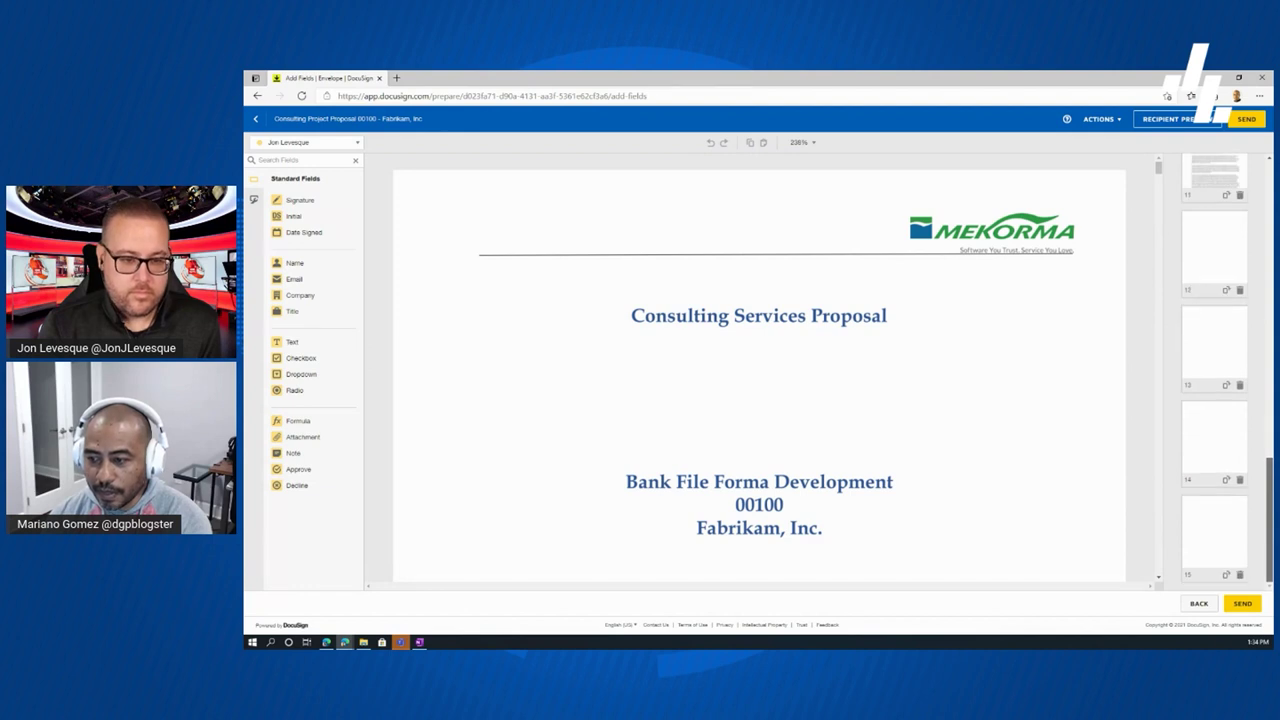
scroll(1253, 270, up, 15)
scroll(1253, 270, up, 4)
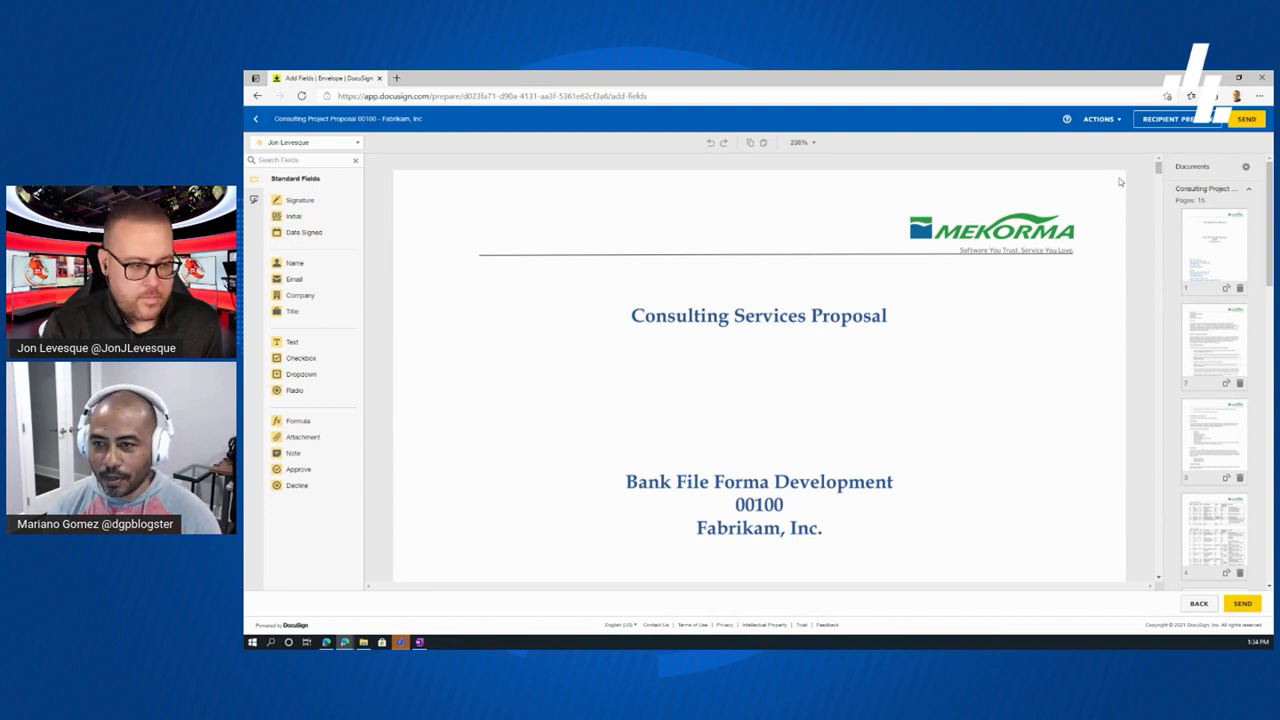
- Drag the document scrollbar to page 2 and back to page 1's dates and footer
drag(1156, 186, 1157, 196)
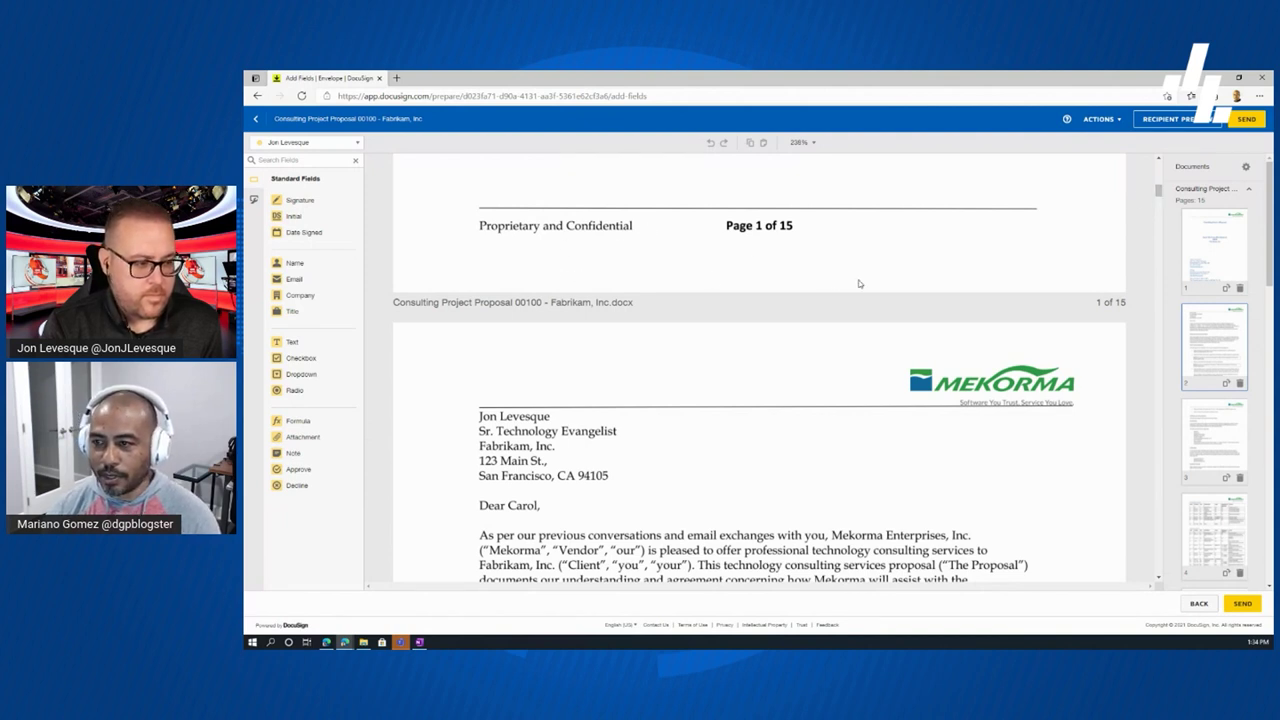
drag(1155, 191, 1158, 183)
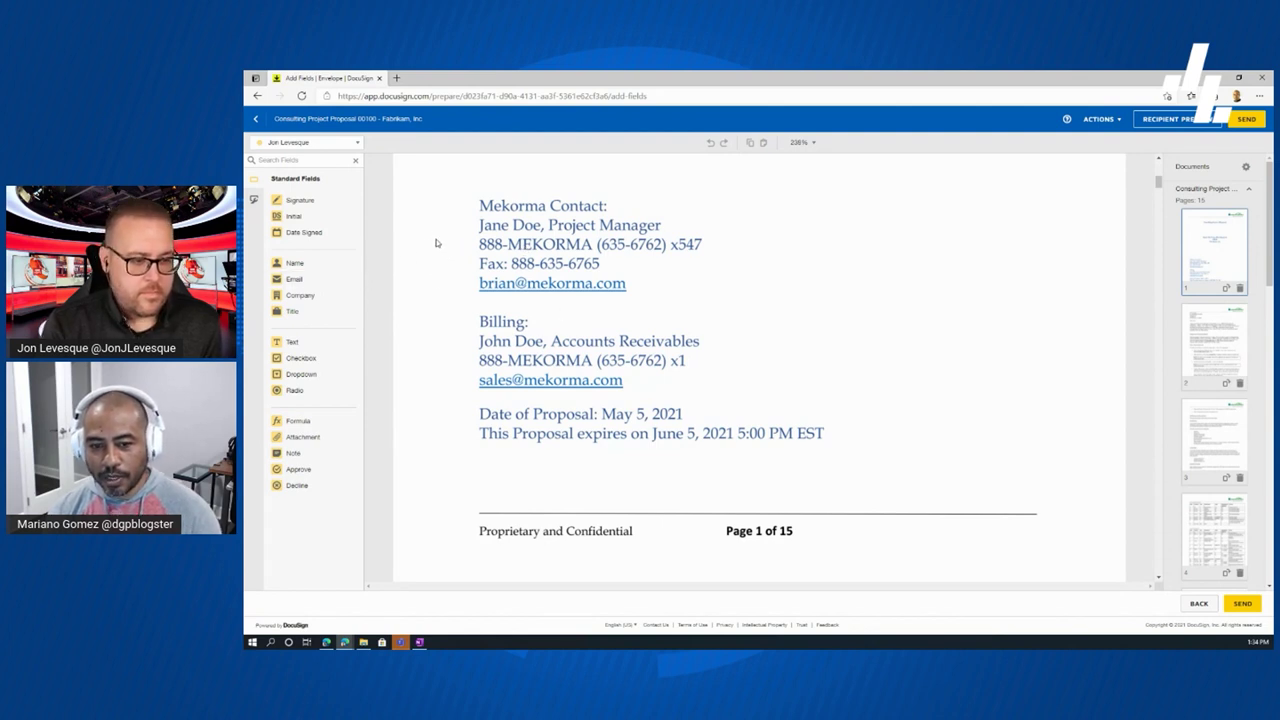
click(358, 146)
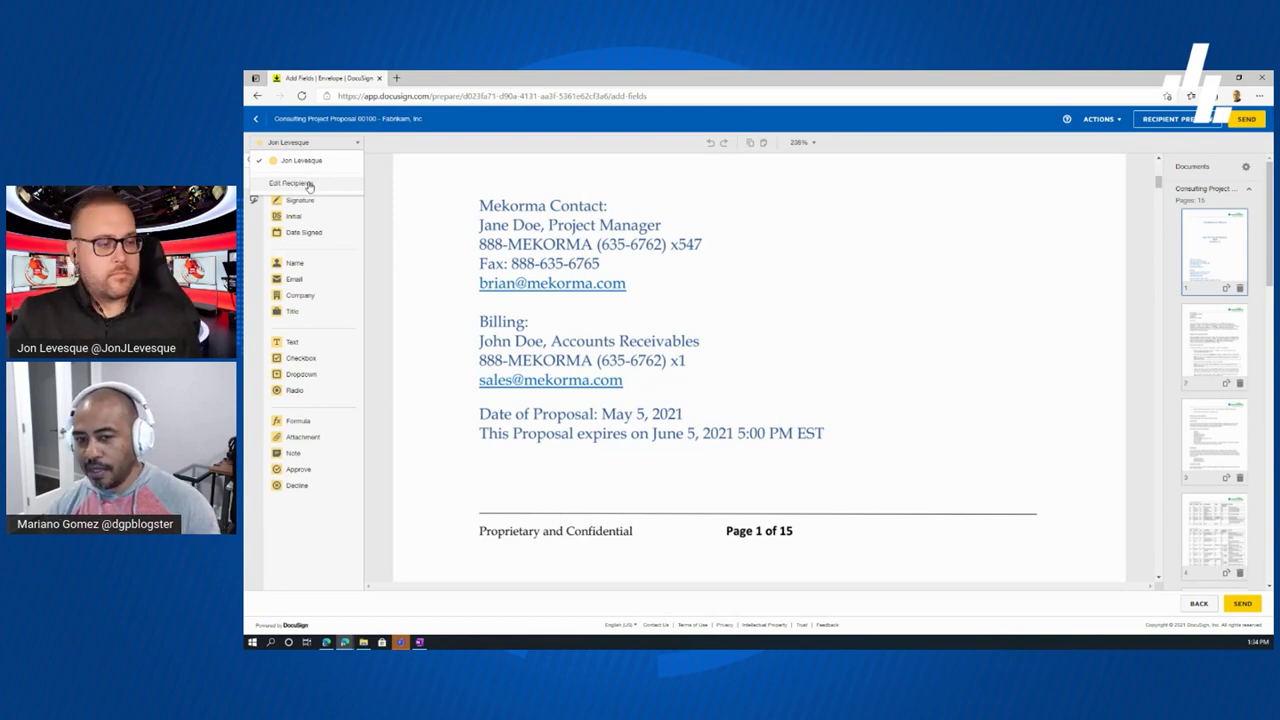
click(402, 207)
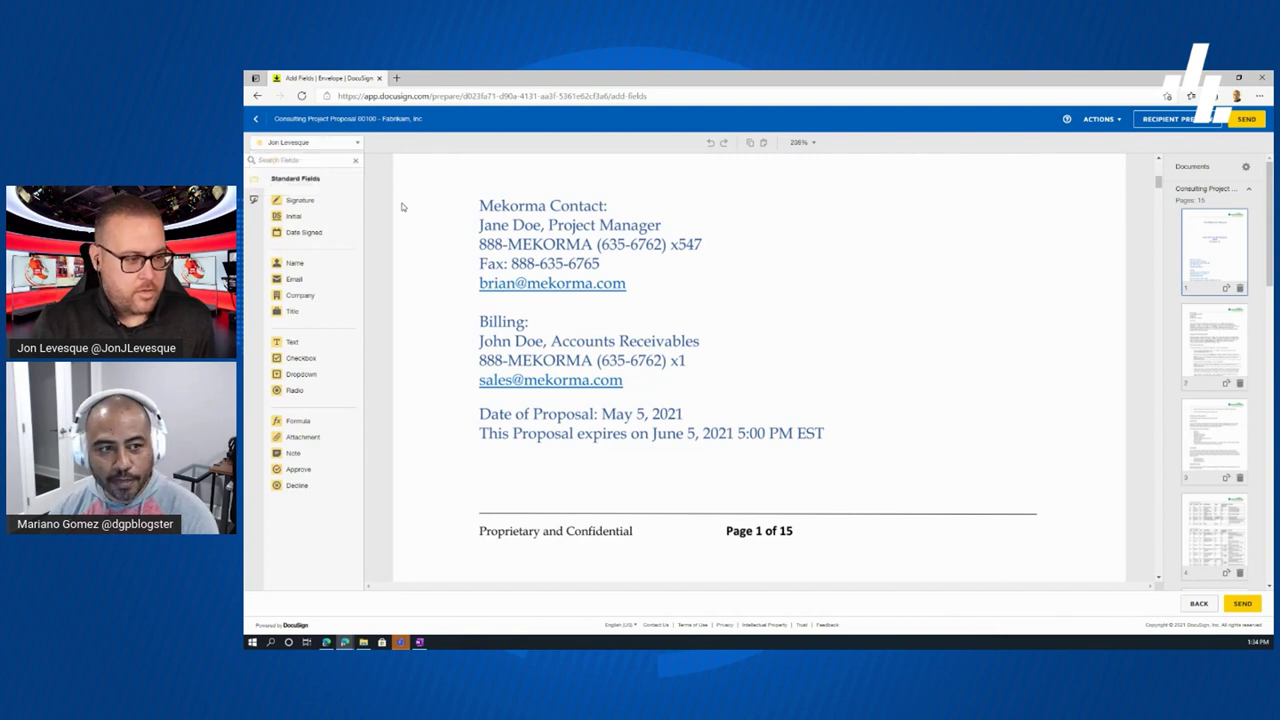
- Place a required Initial field beside 'Page 1 of 15' in page 1's footer and show its properties
drag(298, 220, 996, 521)
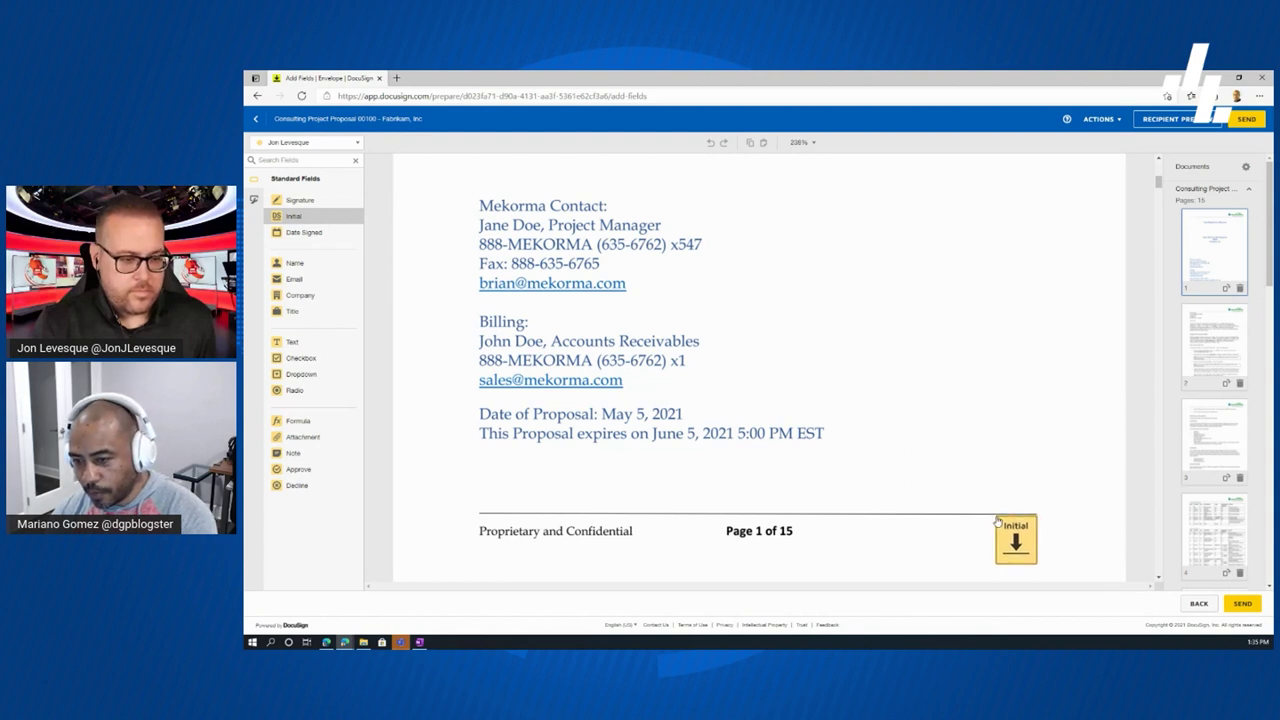
click(996, 521)
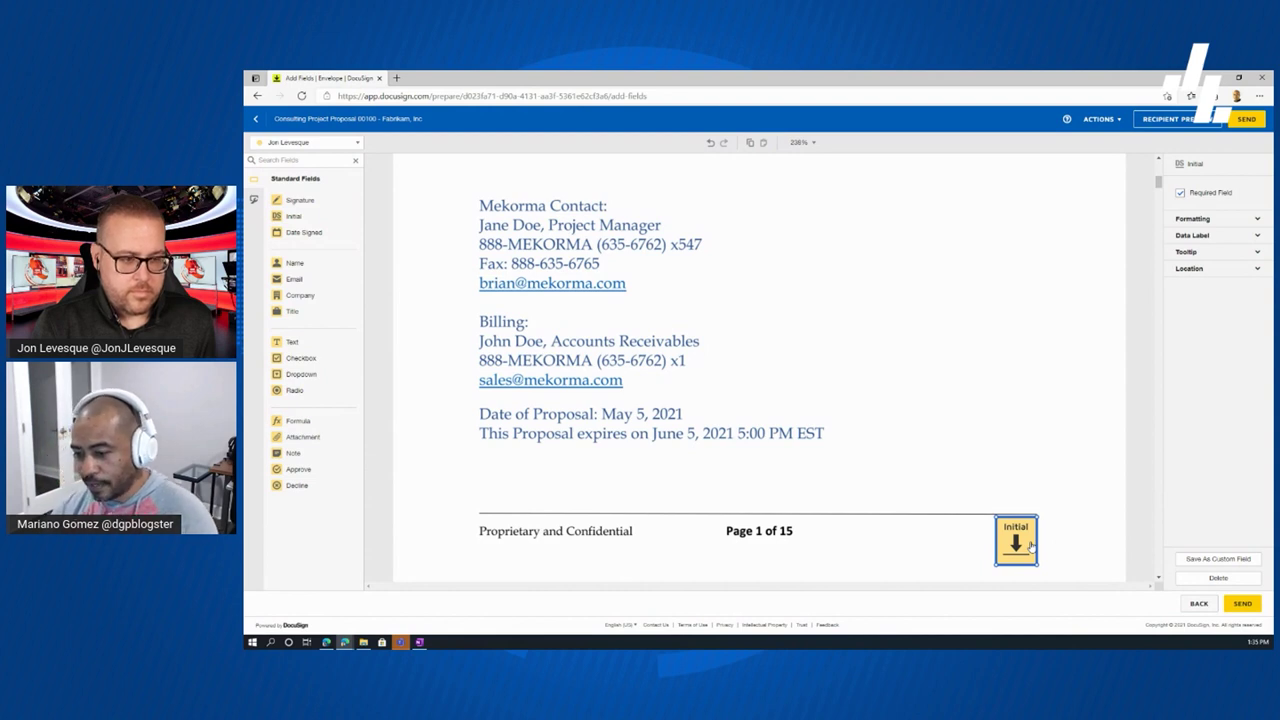
- Scroll through the ABC Bank payment file specifications and File Header Record table to page 4's footer
scroll(1160, 562, down, 5)
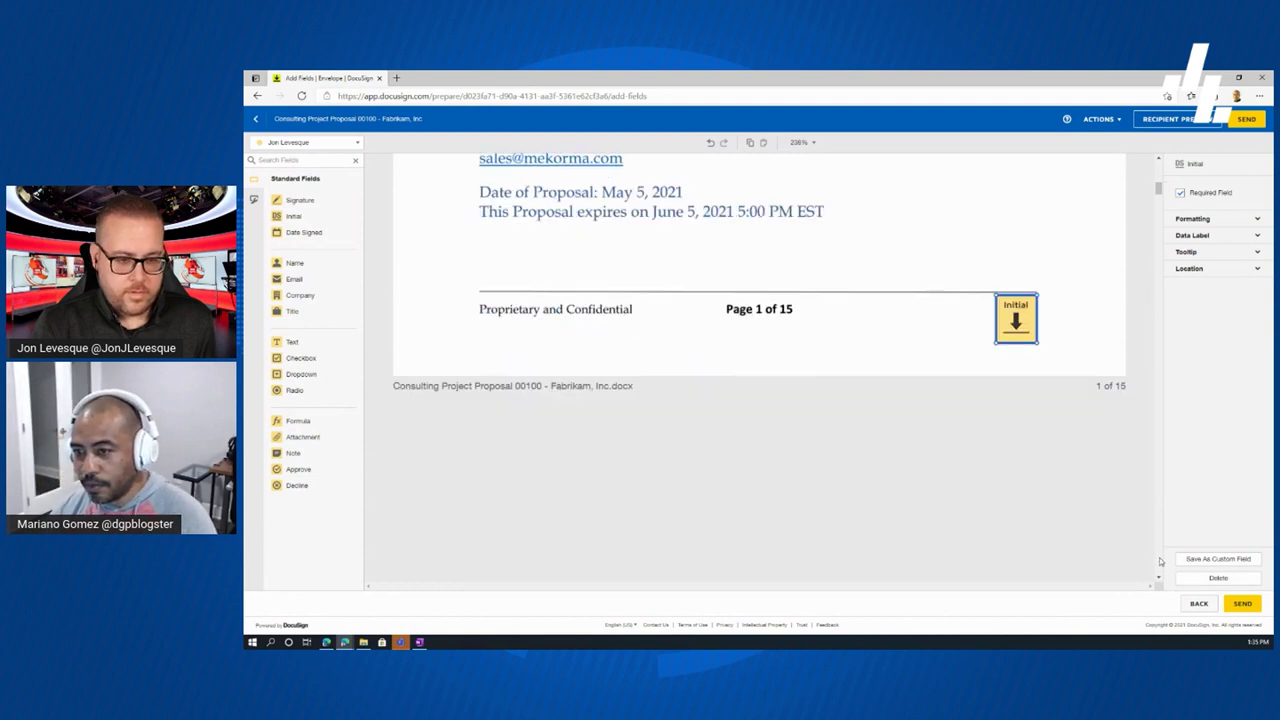
scroll(1160, 562, down, 5)
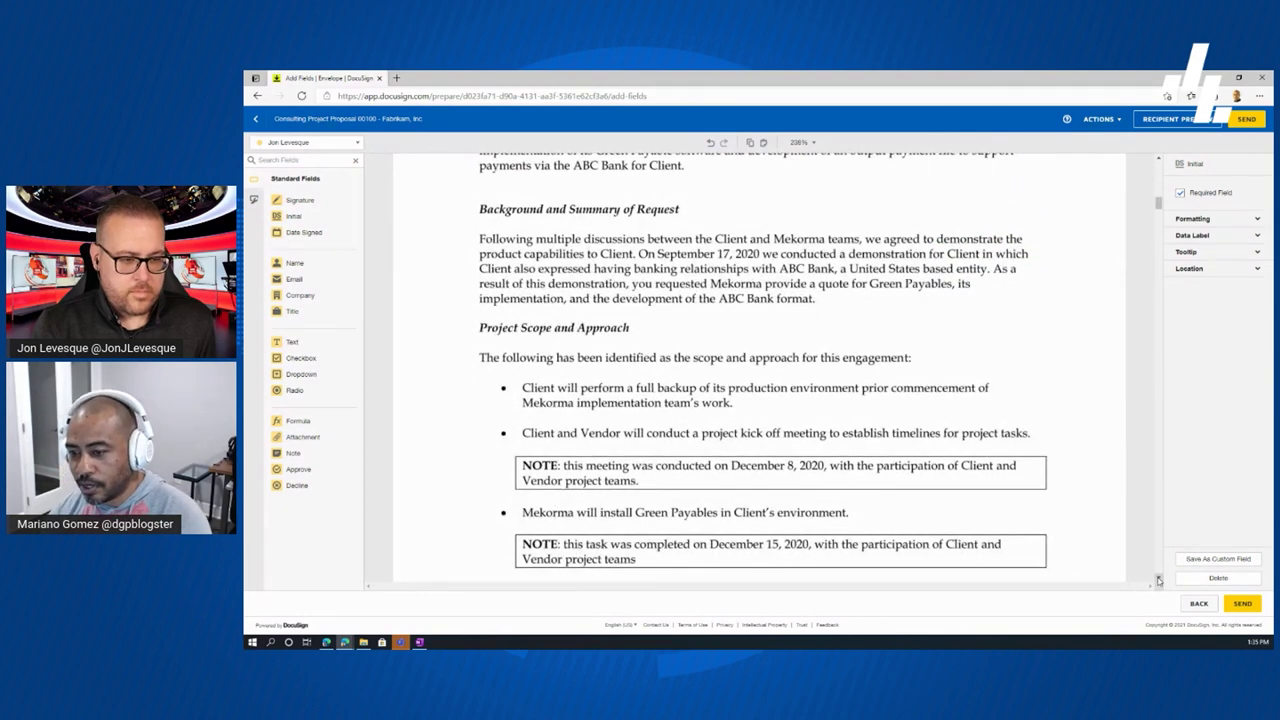
scroll(1158, 579, down, 3)
scroll(1158, 579, down, 3)
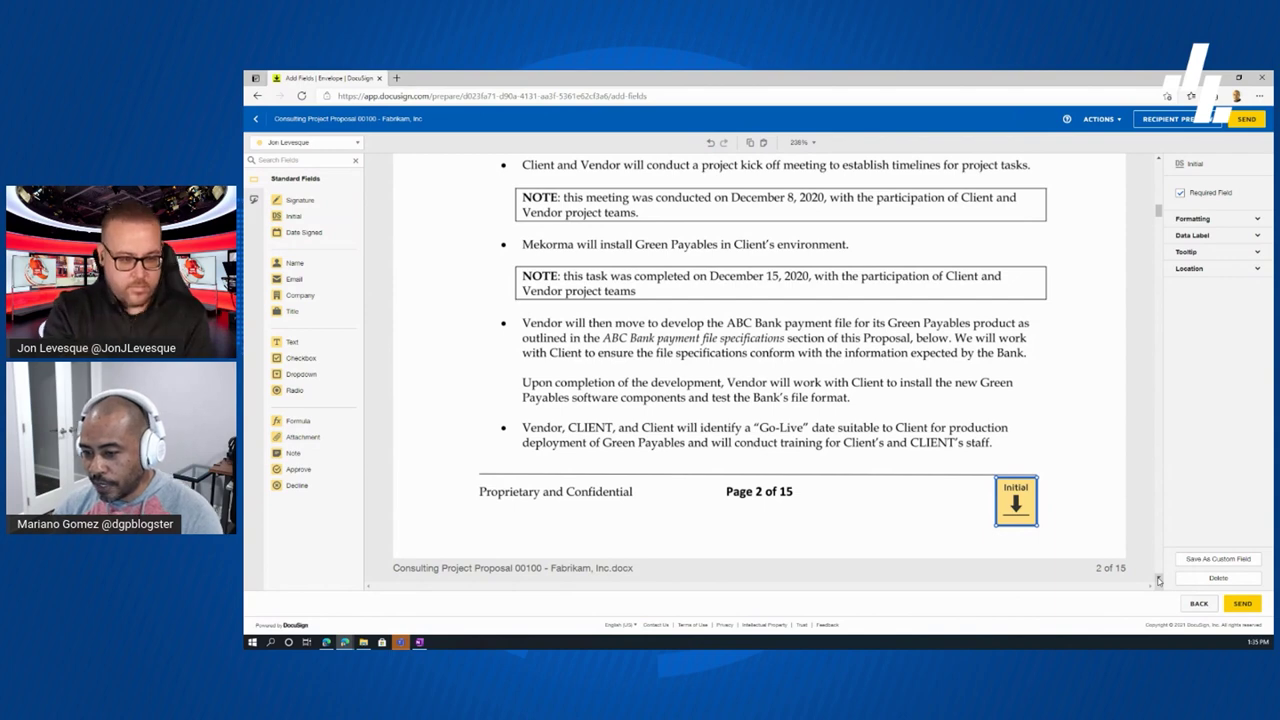
click(1159, 572)
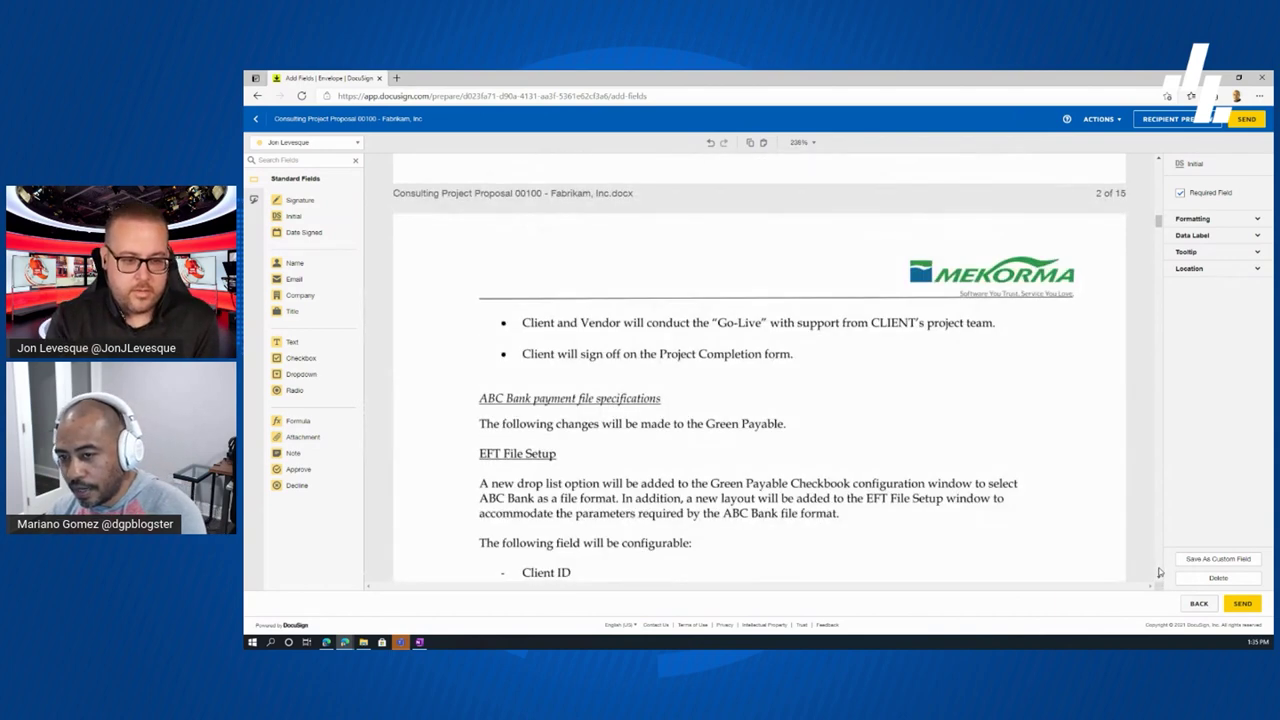
click(1159, 572)
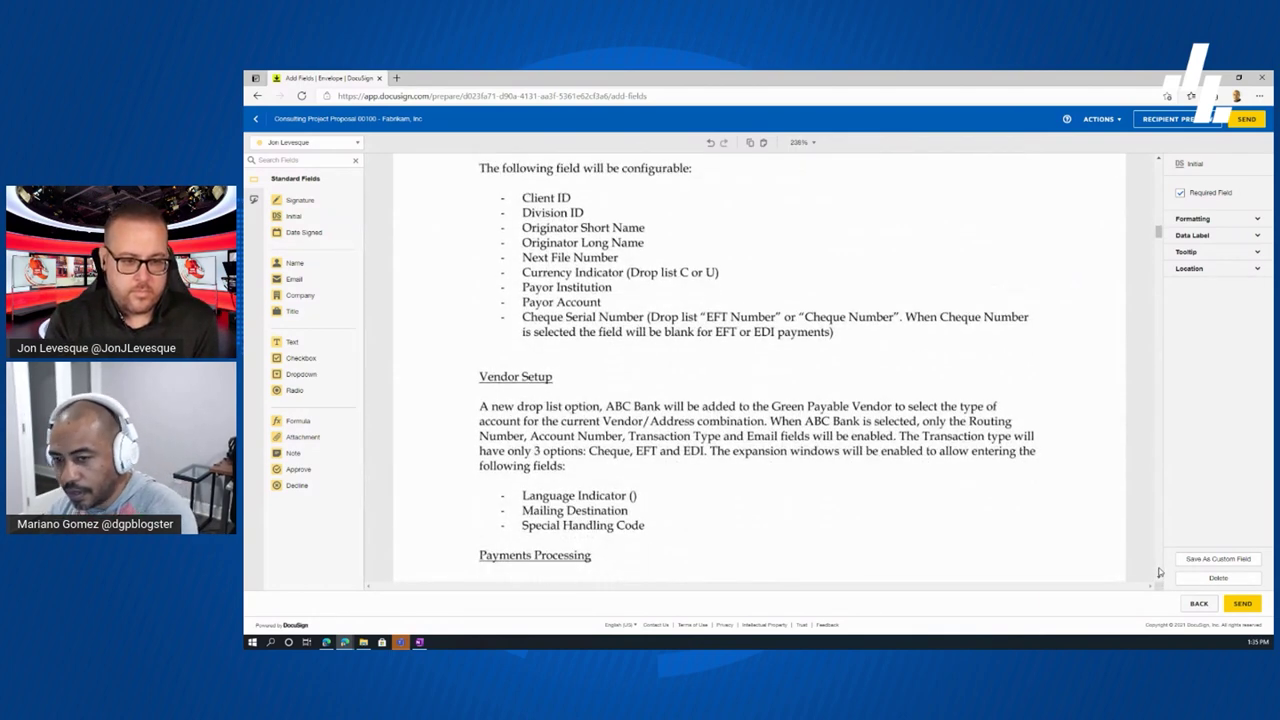
click(1159, 572)
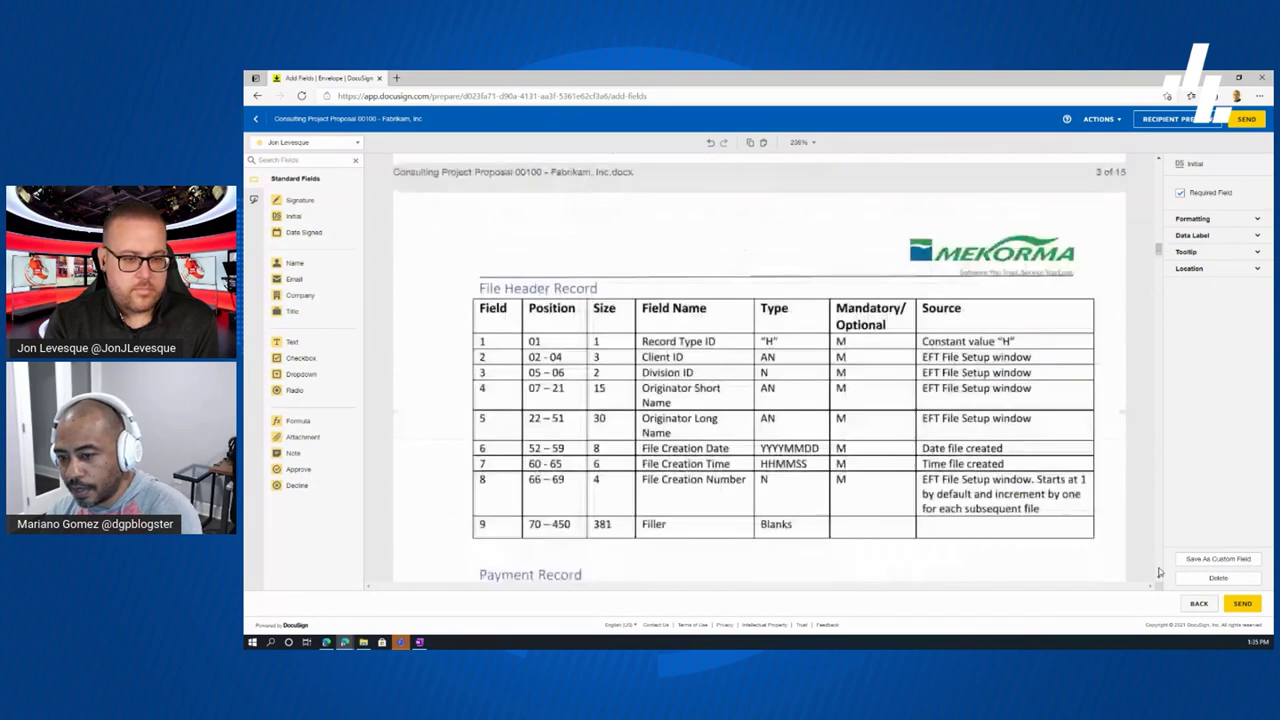
click(1159, 572)
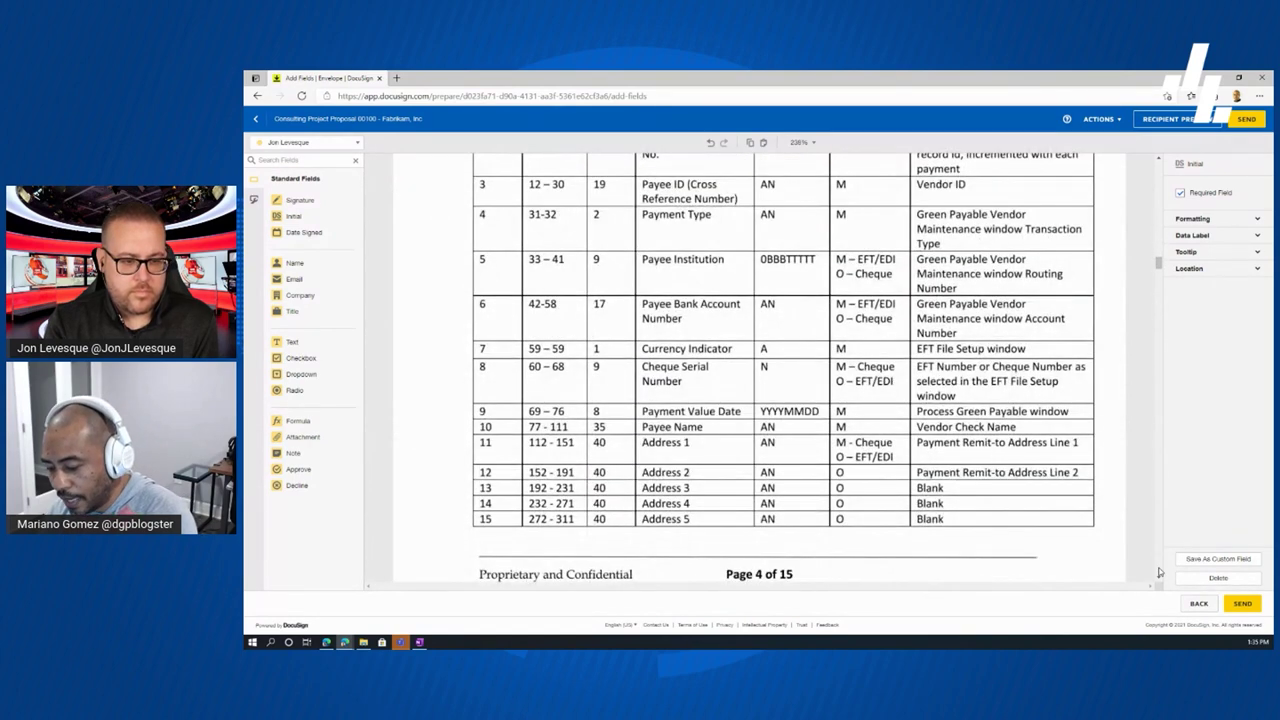
- Page further down past the pricing to and beyond the Project Sign-off and Acceptance page
click(1159, 572)
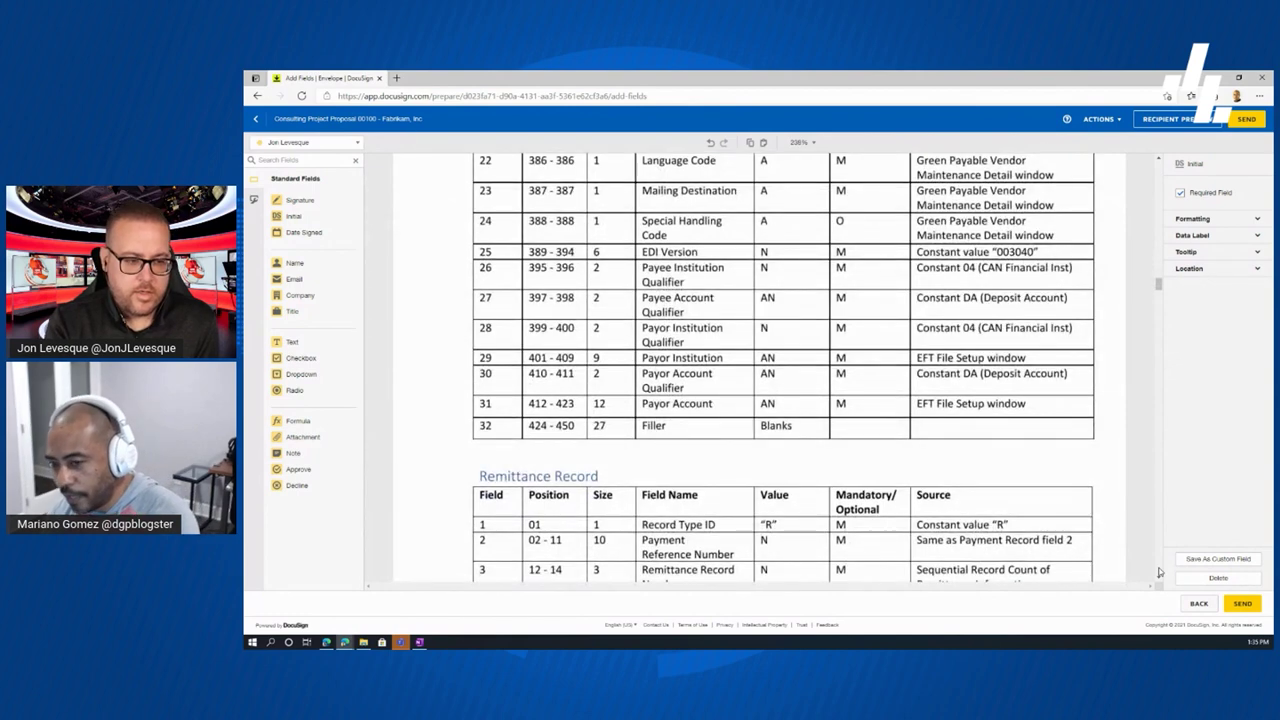
click(1159, 572)
click(1159, 572)
click(1159, 572)
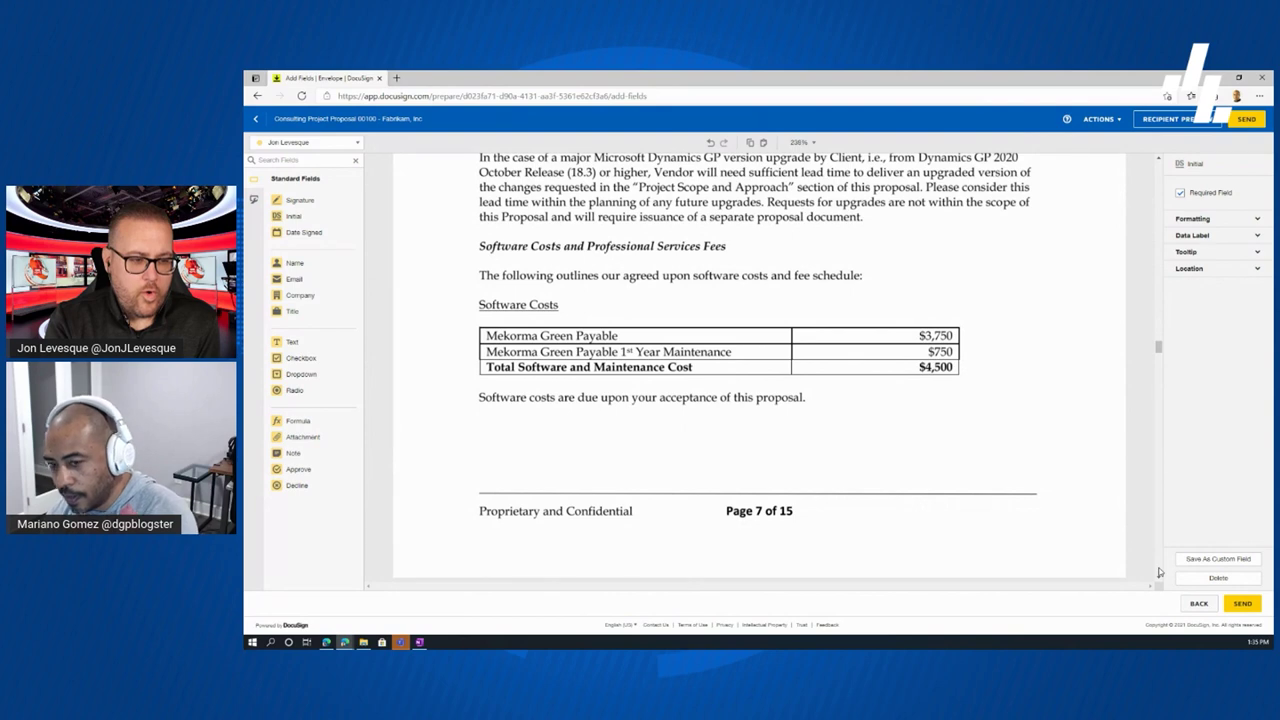
click(1159, 572)
click(1159, 572)
click(1159, 572)
click(1159, 572)
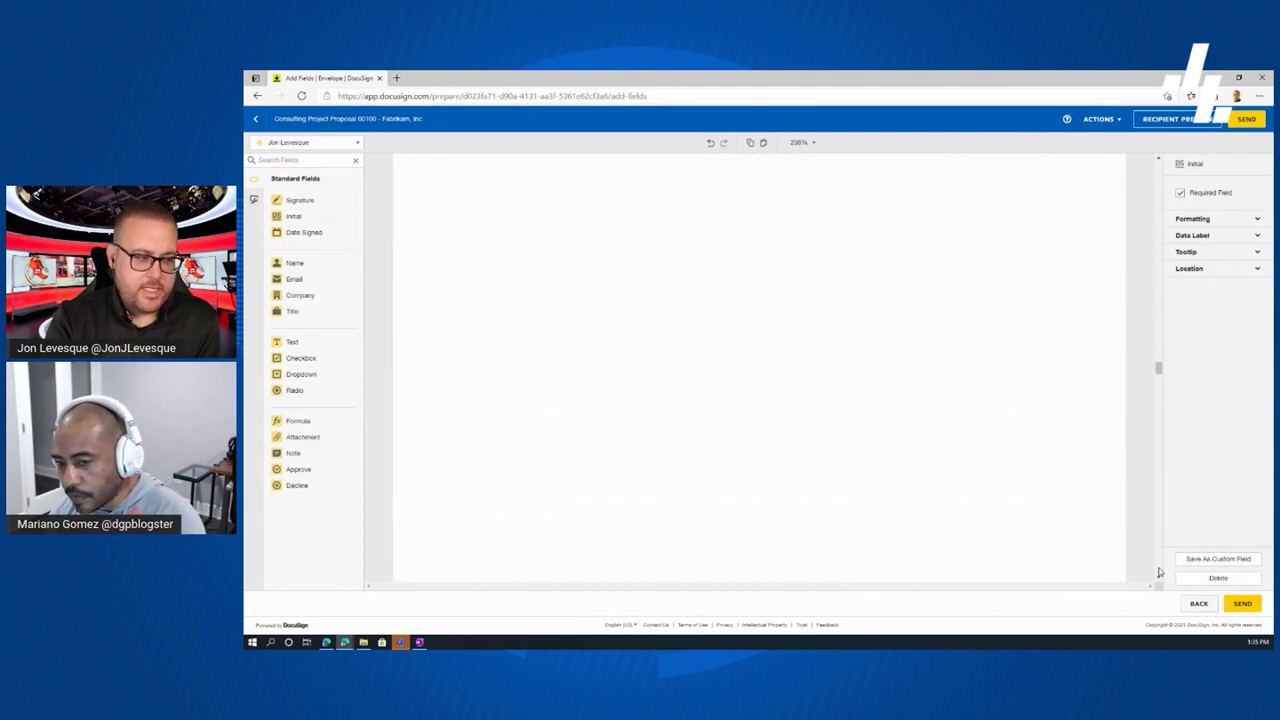
click(1159, 572)
click(1159, 572)
click(1159, 572)
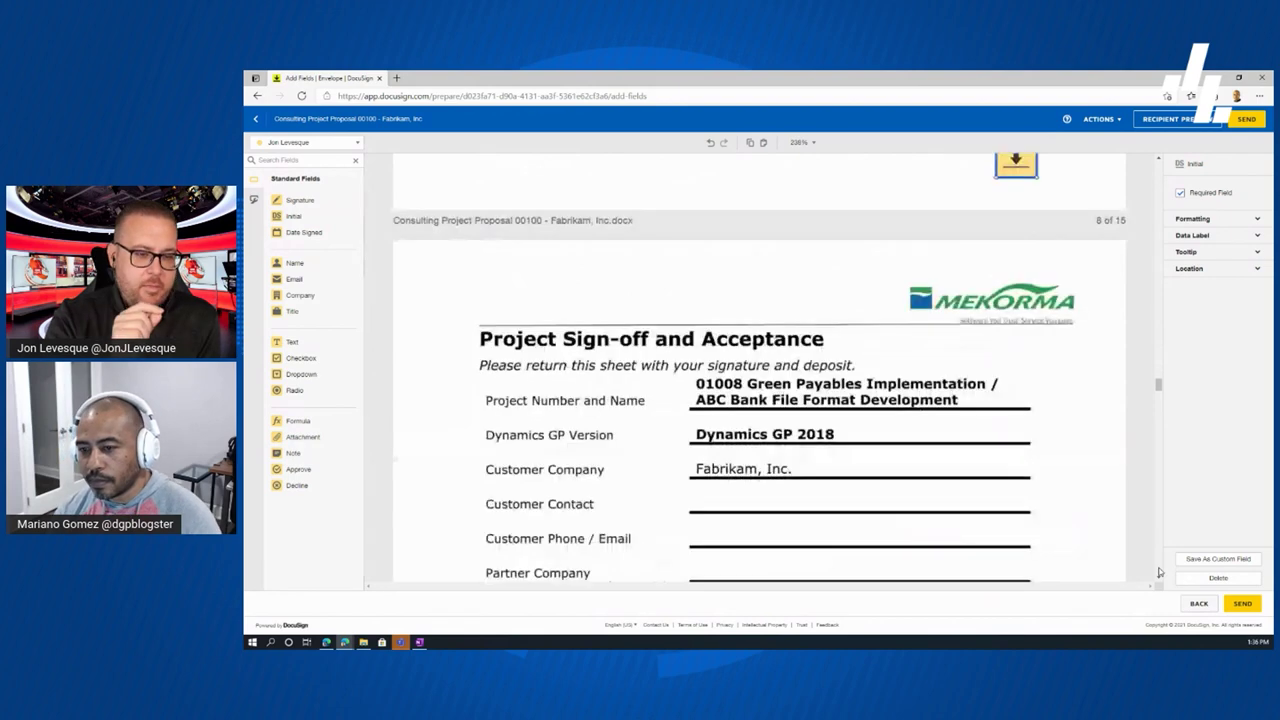
click(1159, 572)
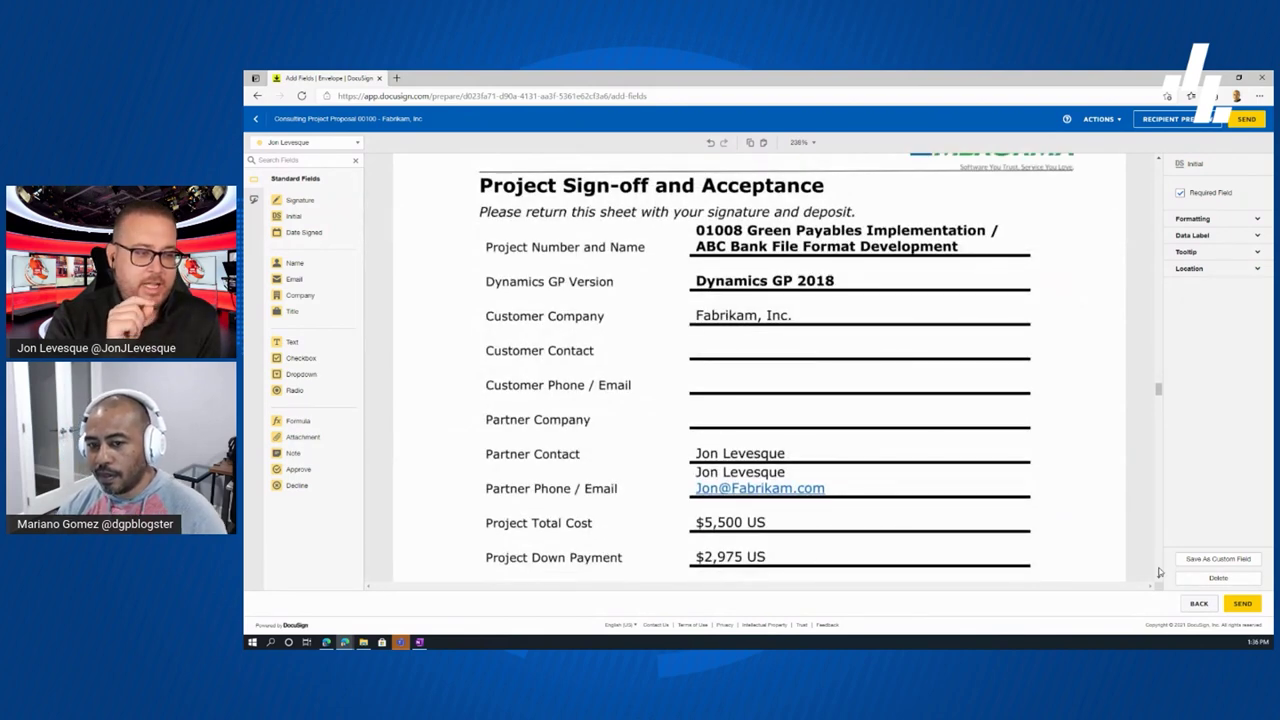
click(1159, 572)
click(1159, 572)
click(1159, 572)
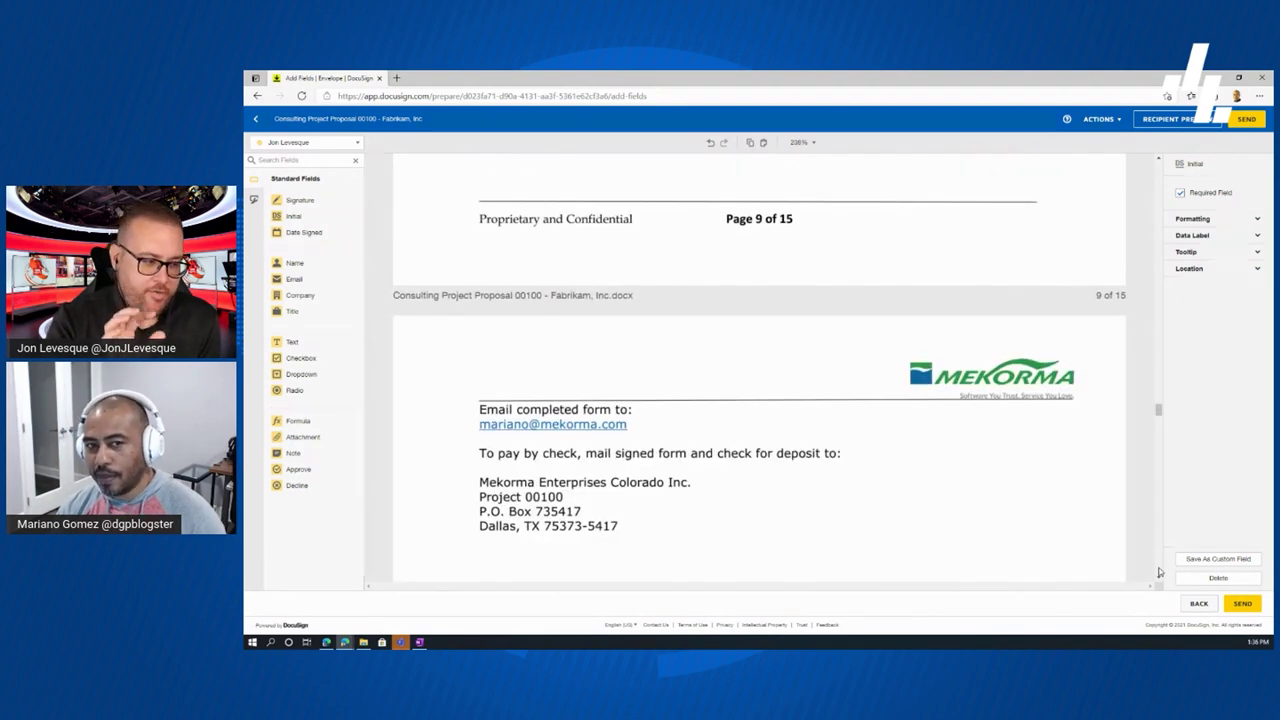
click(1159, 572)
click(1159, 572)
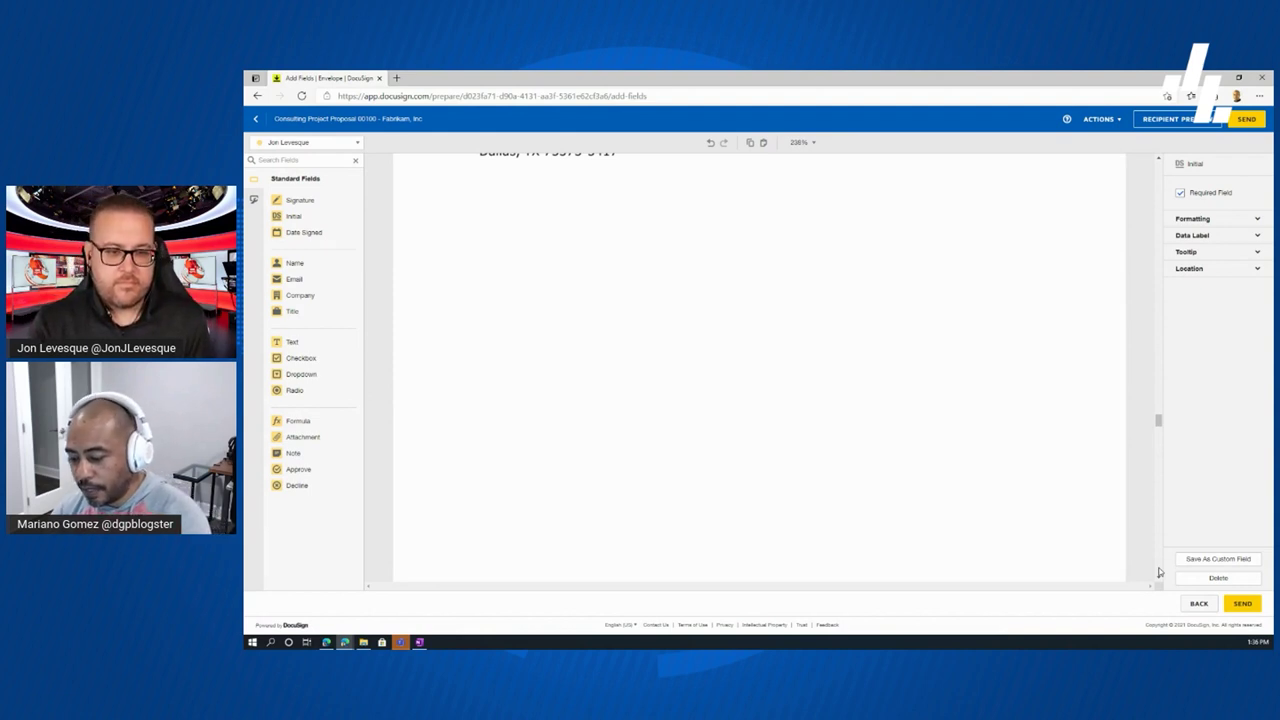
- Dismiss the stray browser menu and scroll back up to the Project Sign-off and Acceptance page
right_click(1160, 572)
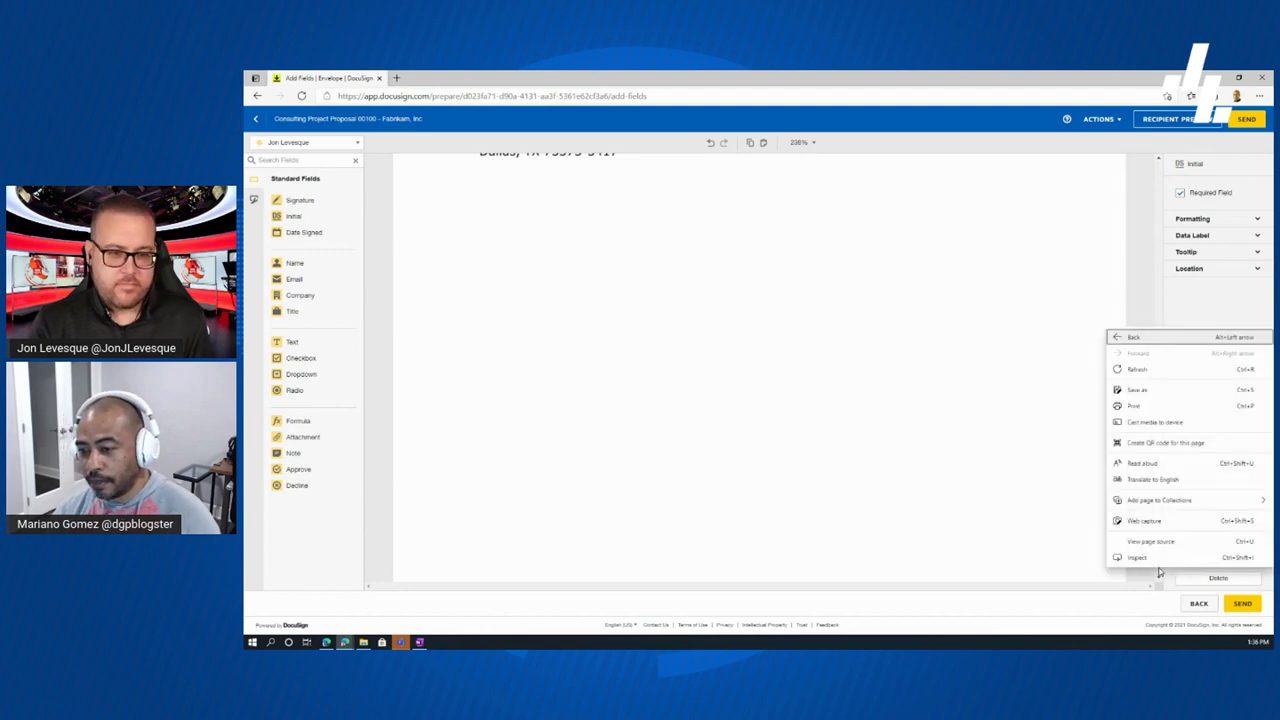
key(Escape)
scroll(1160, 574, down, 5)
scroll(1160, 577, down, 10)
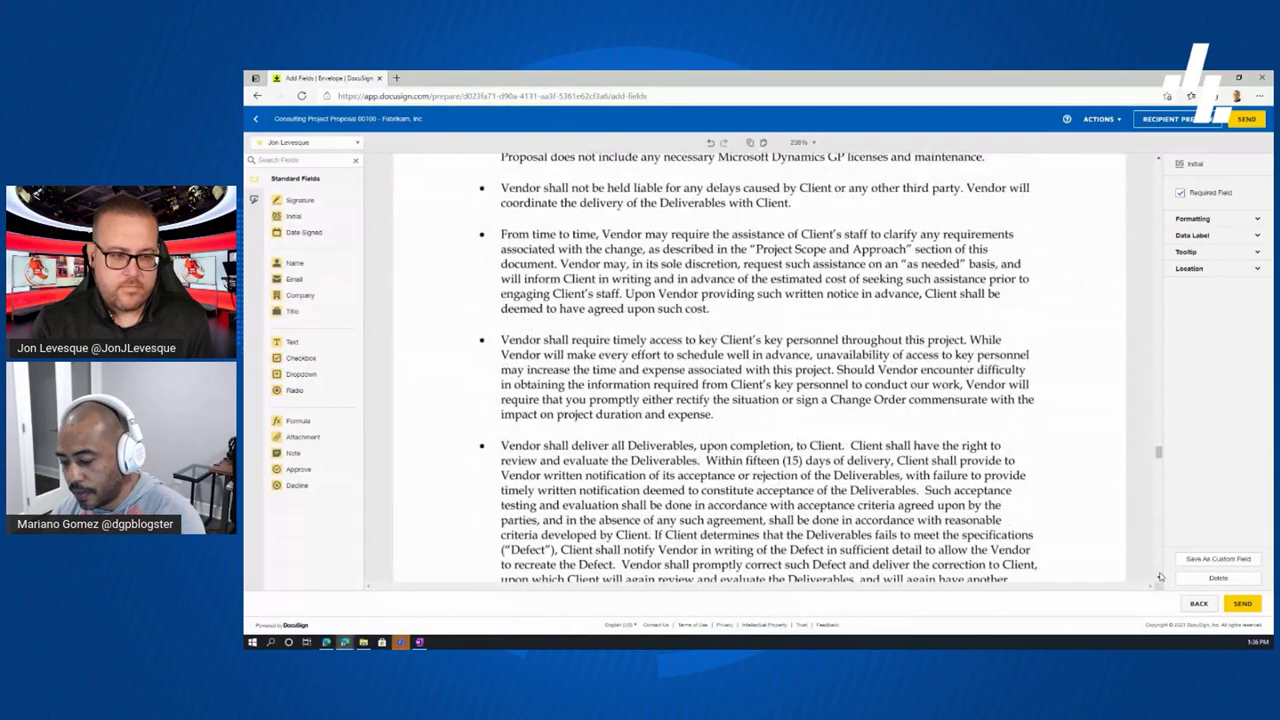
scroll(1160, 577, down, 6)
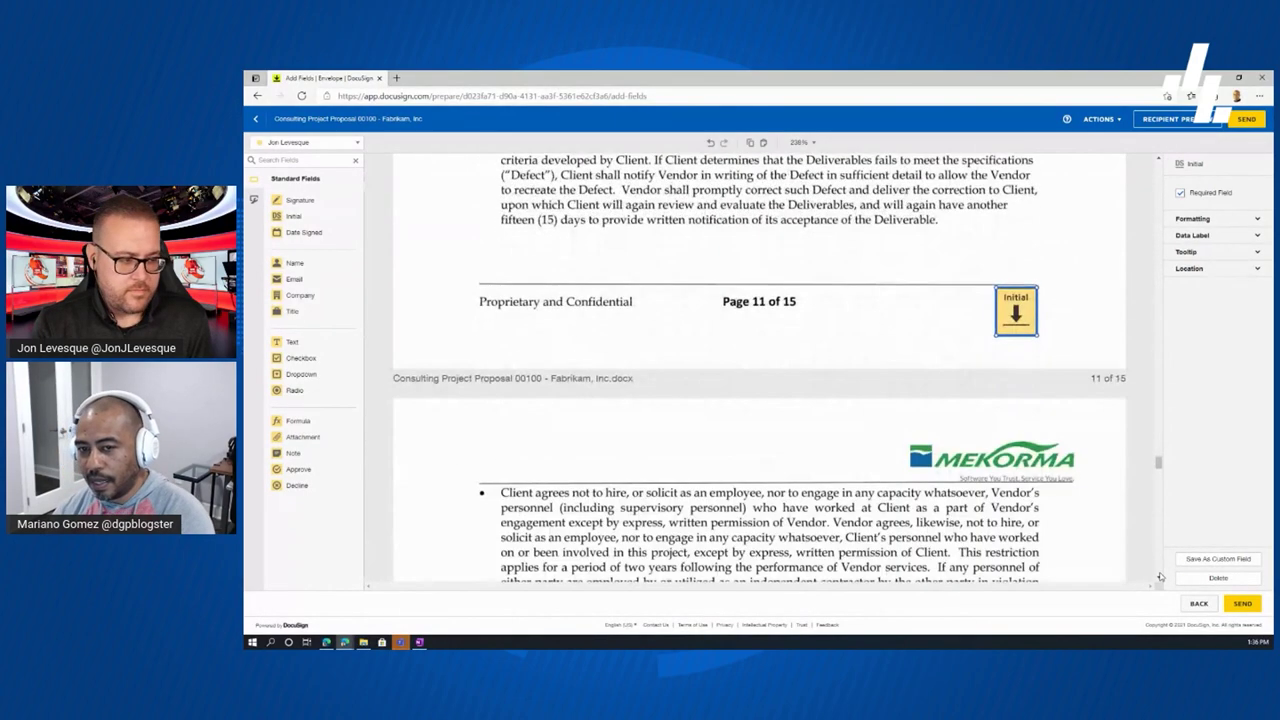
scroll(1160, 577, down, 6)
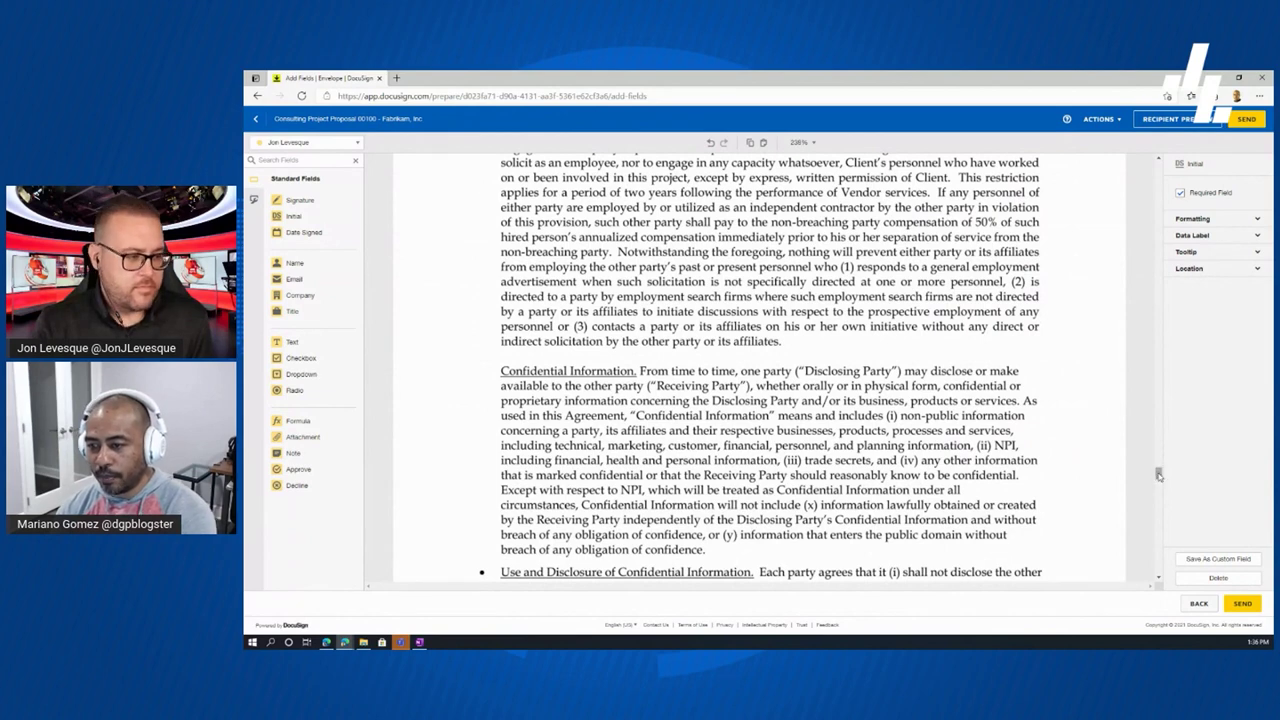
drag(1158, 472, 1151, 391)
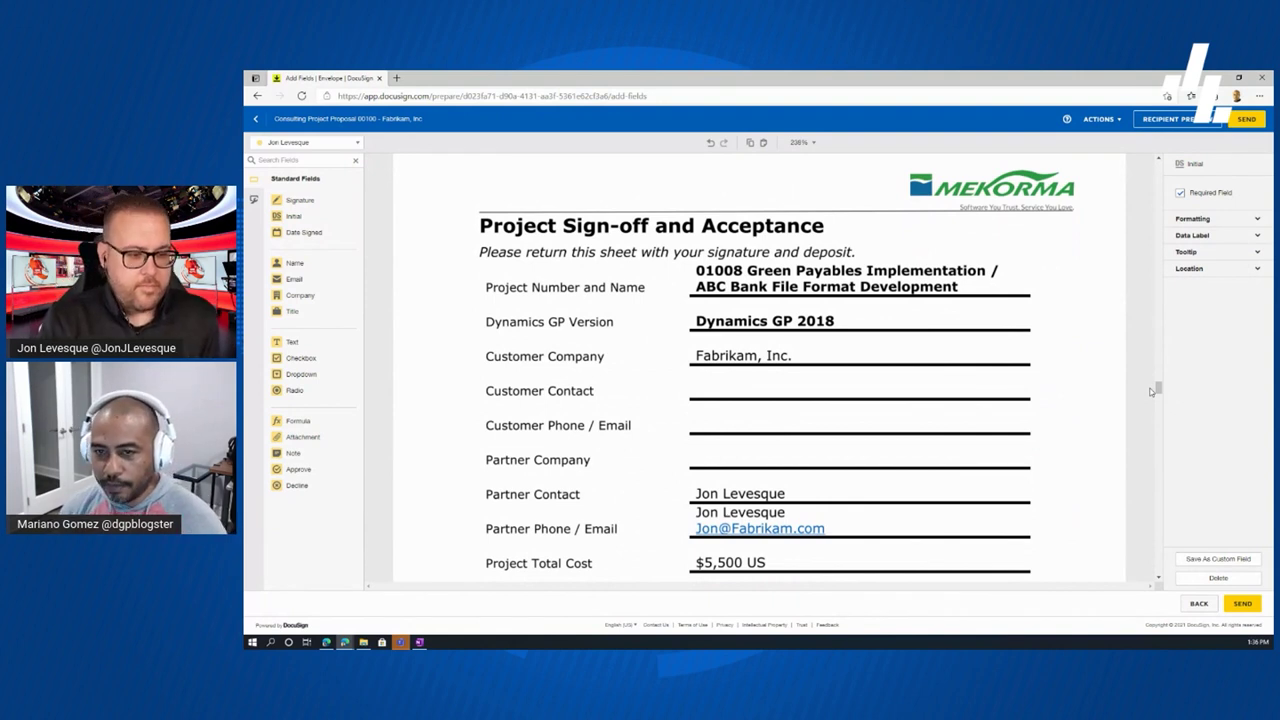
- Place a Text field on the Customer Contact line and widen it across the whole line
drag(1159, 390, 1160, 393)
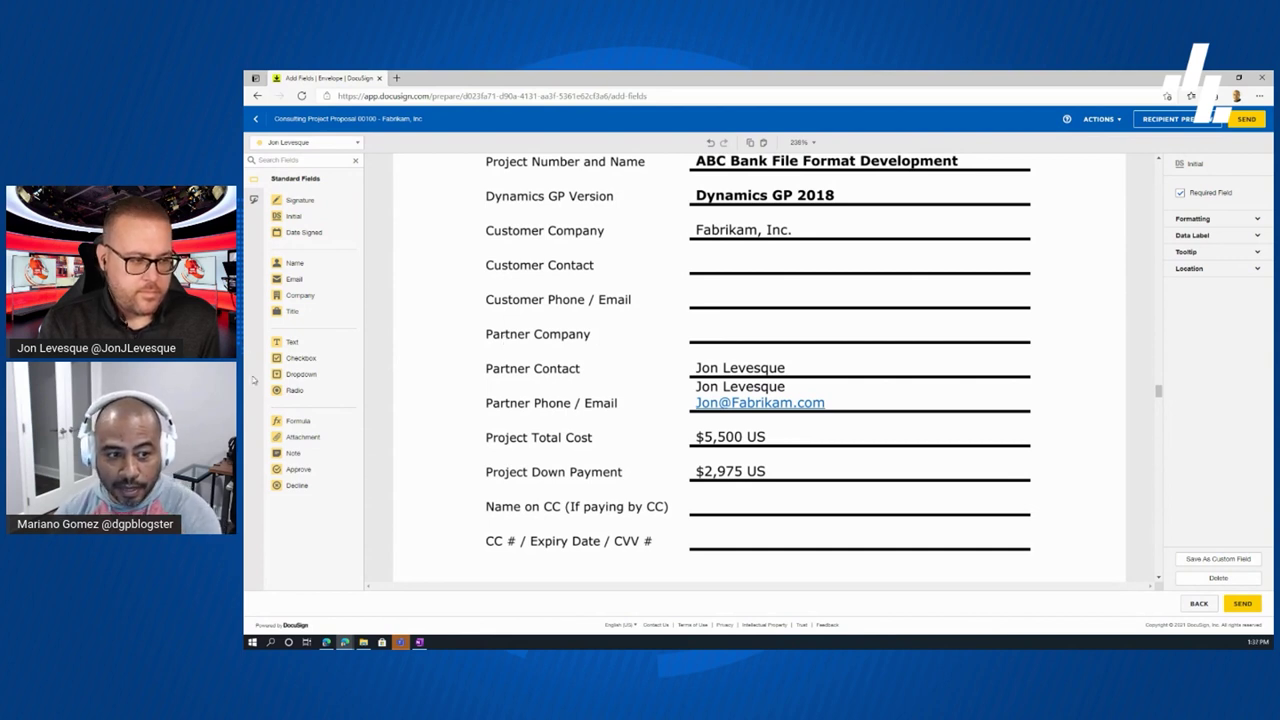
click(294, 342)
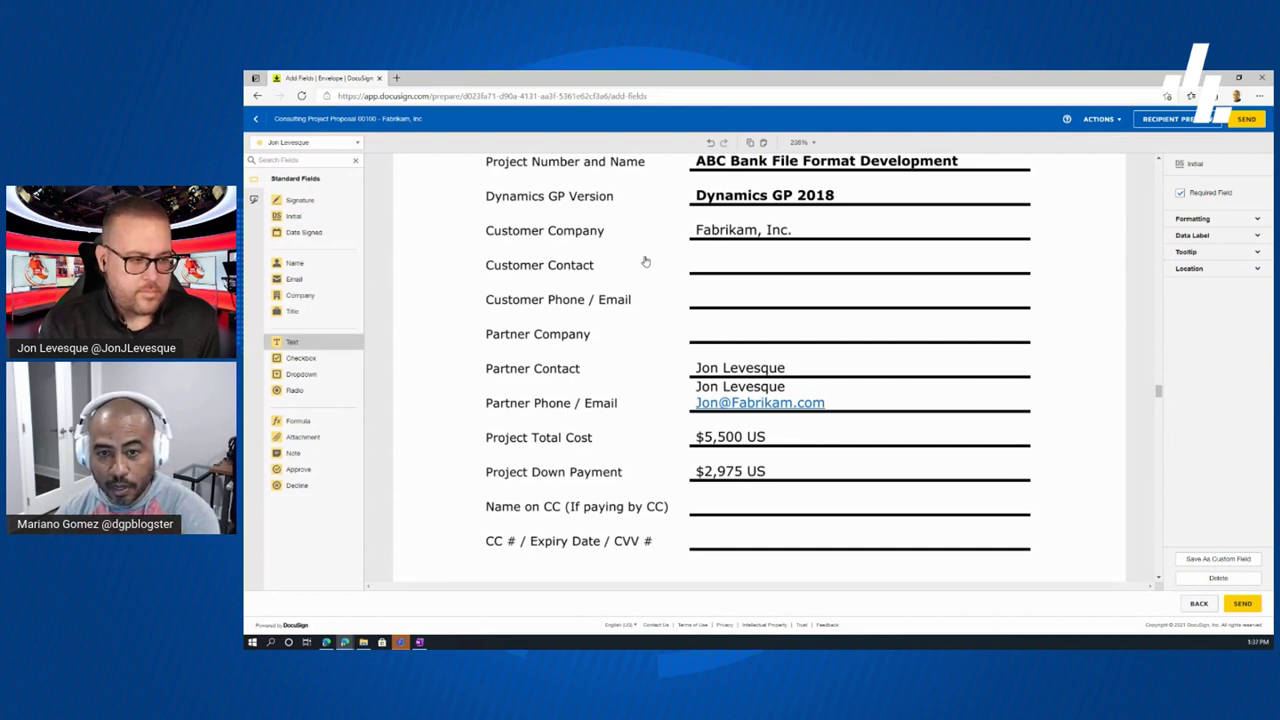
click(694, 252)
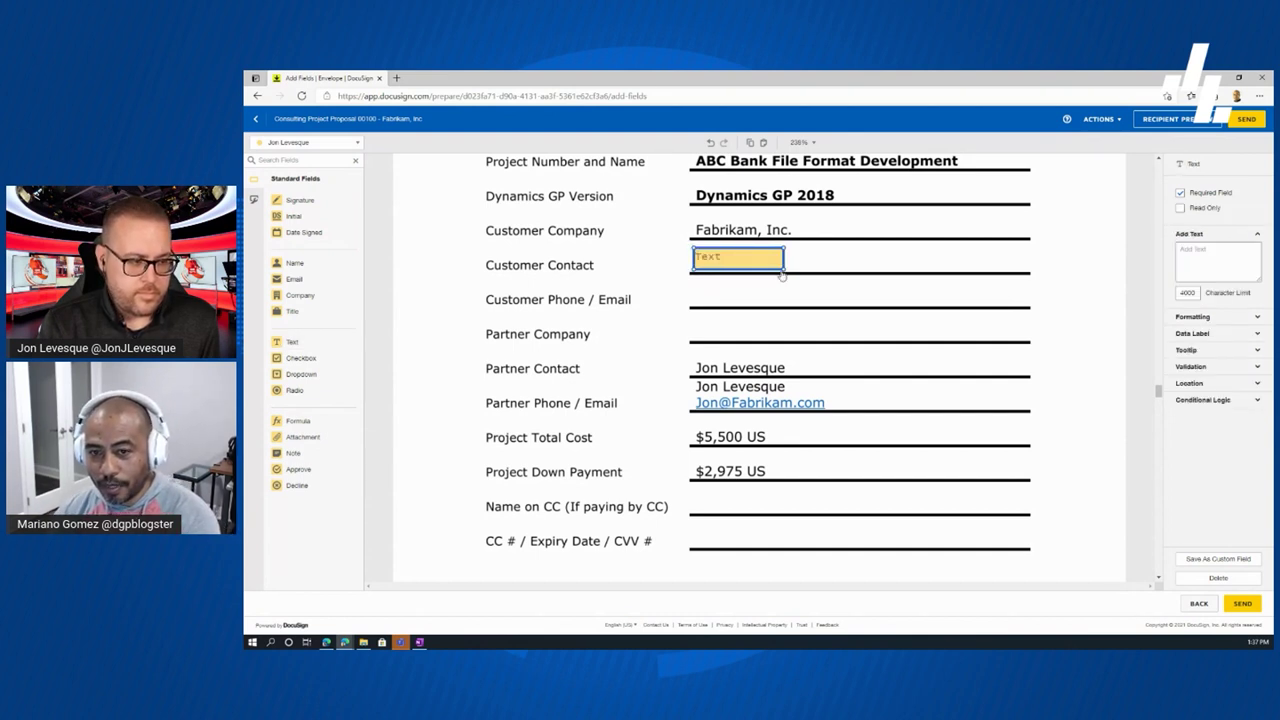
drag(787, 265, 995, 270)
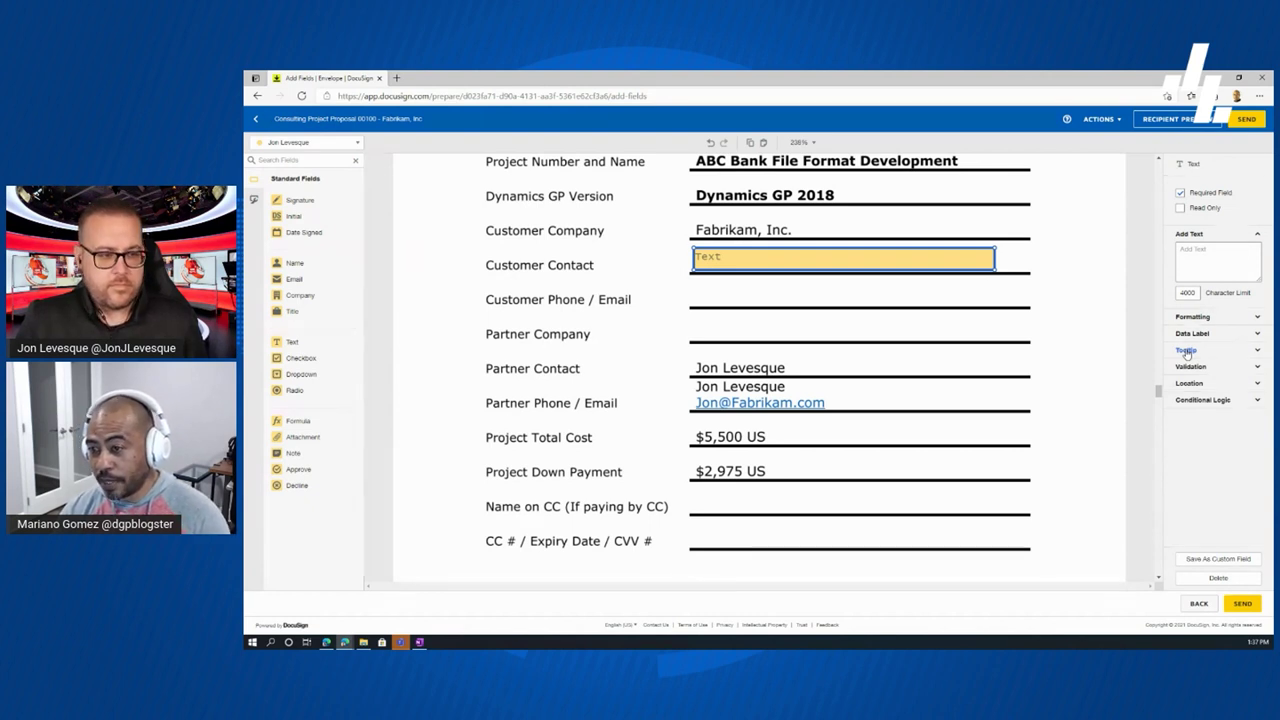
- Give the Customer Contact field the tooltip 'Fill in a contact name and last name for thes field. This is optional' and make it optional
click(1186, 351)
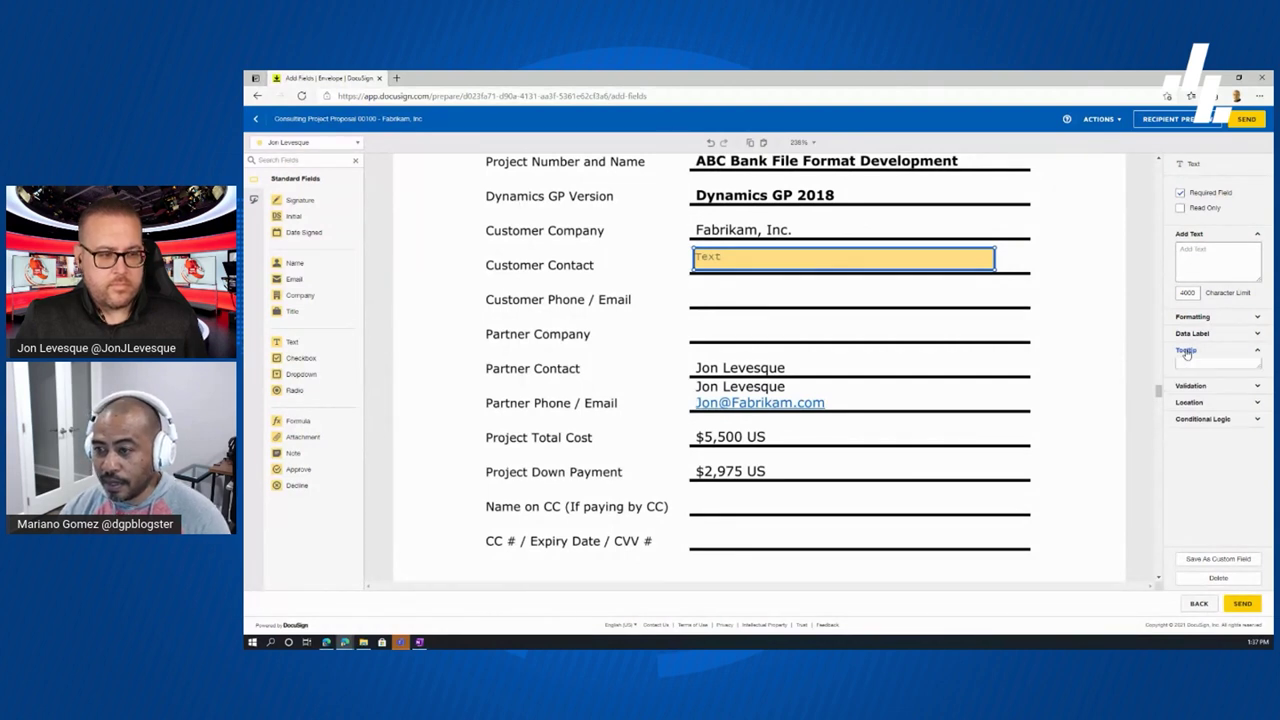
click(1192, 366)
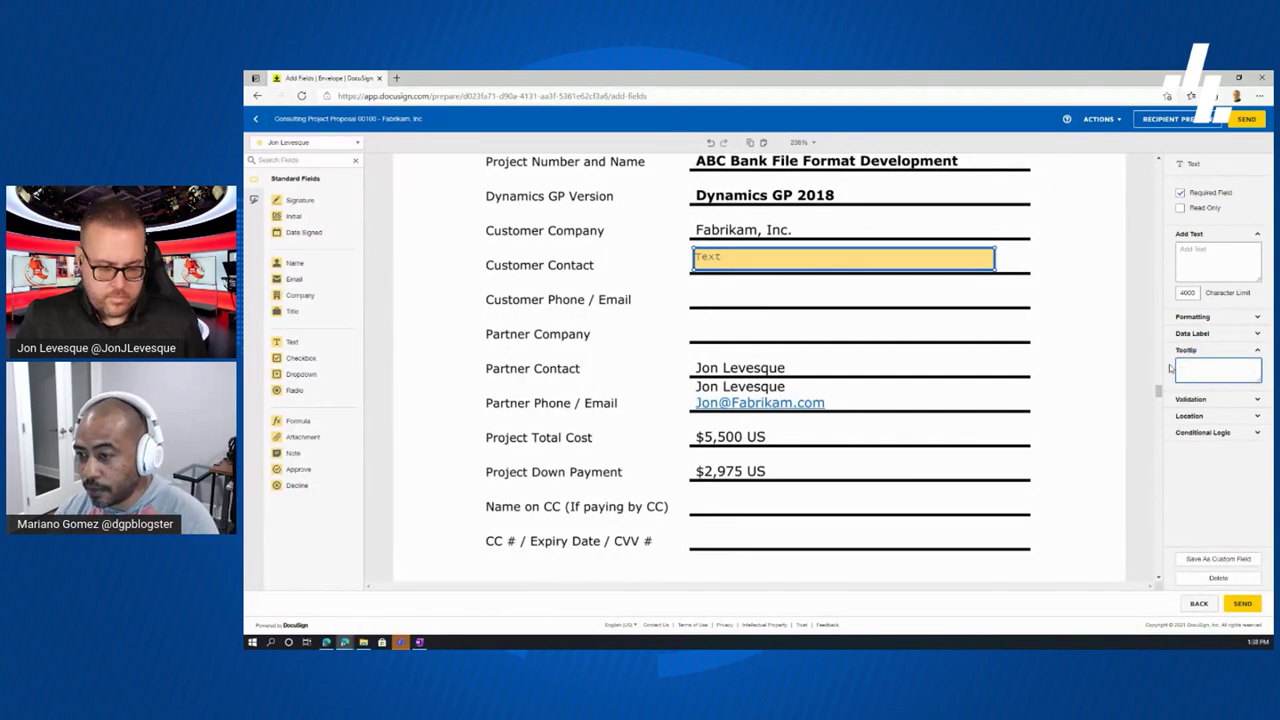
text(Fill in a contact n)
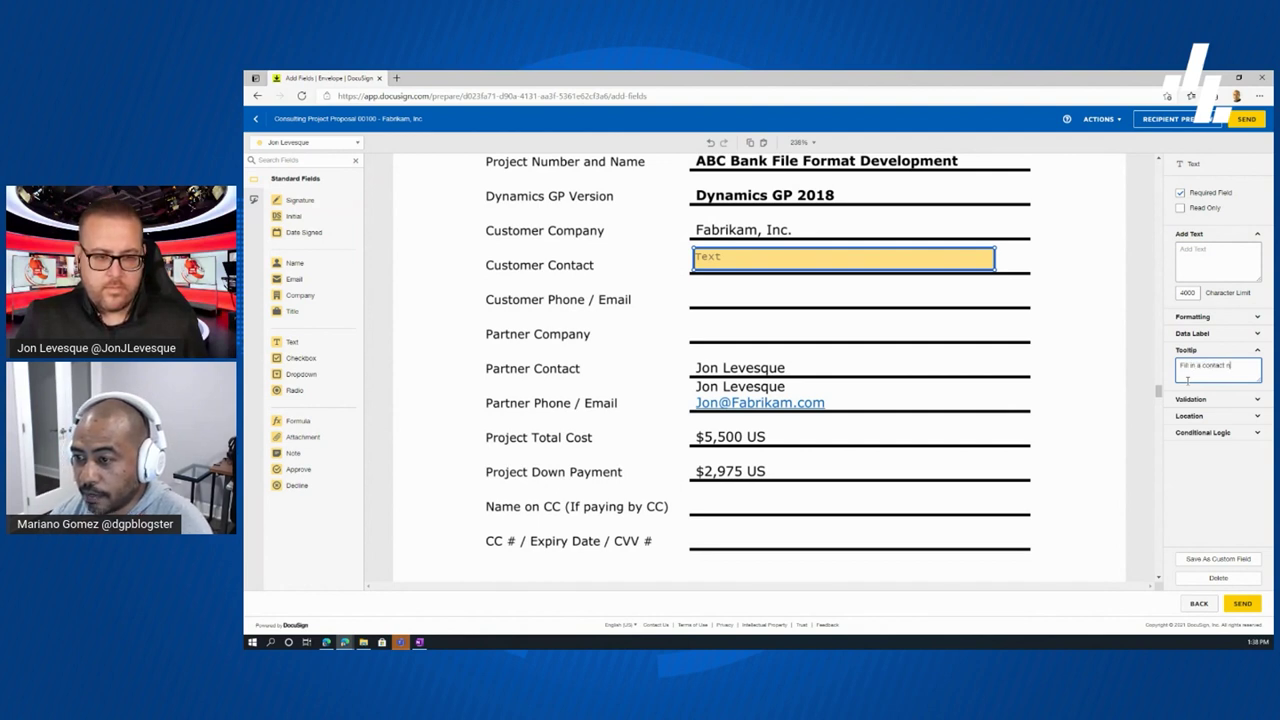
text(ame and la)
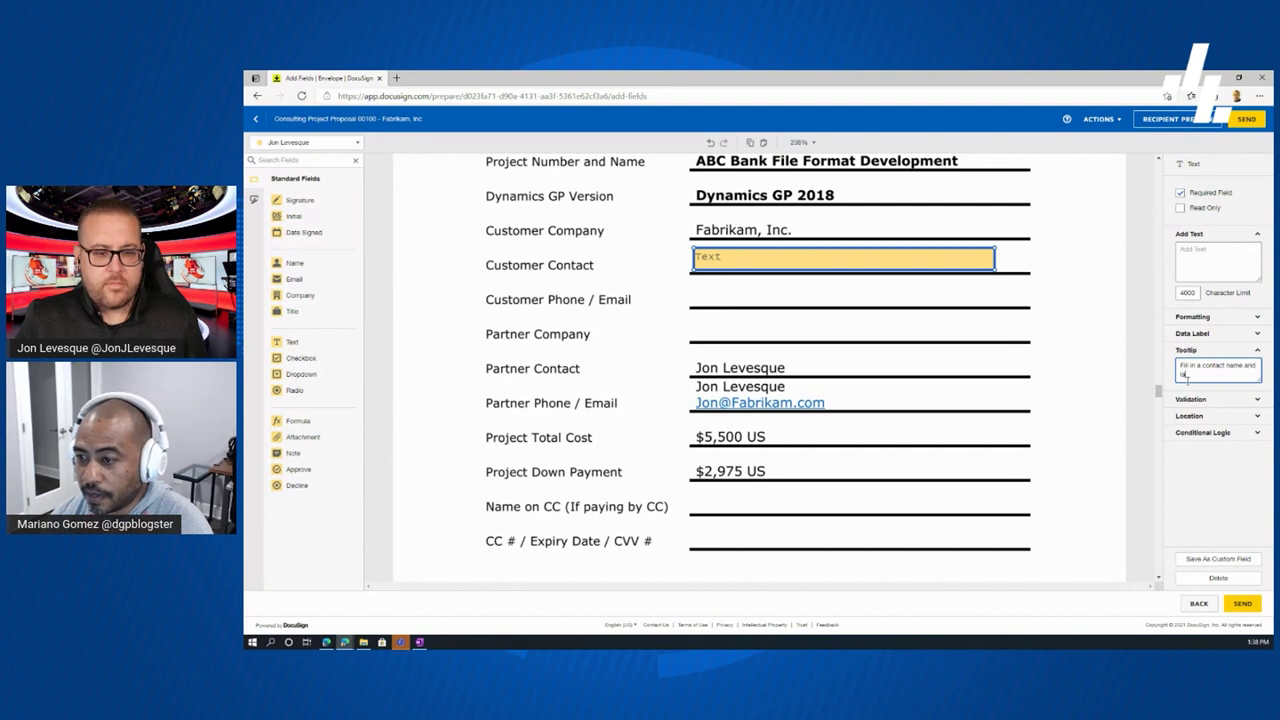
text(st name for)
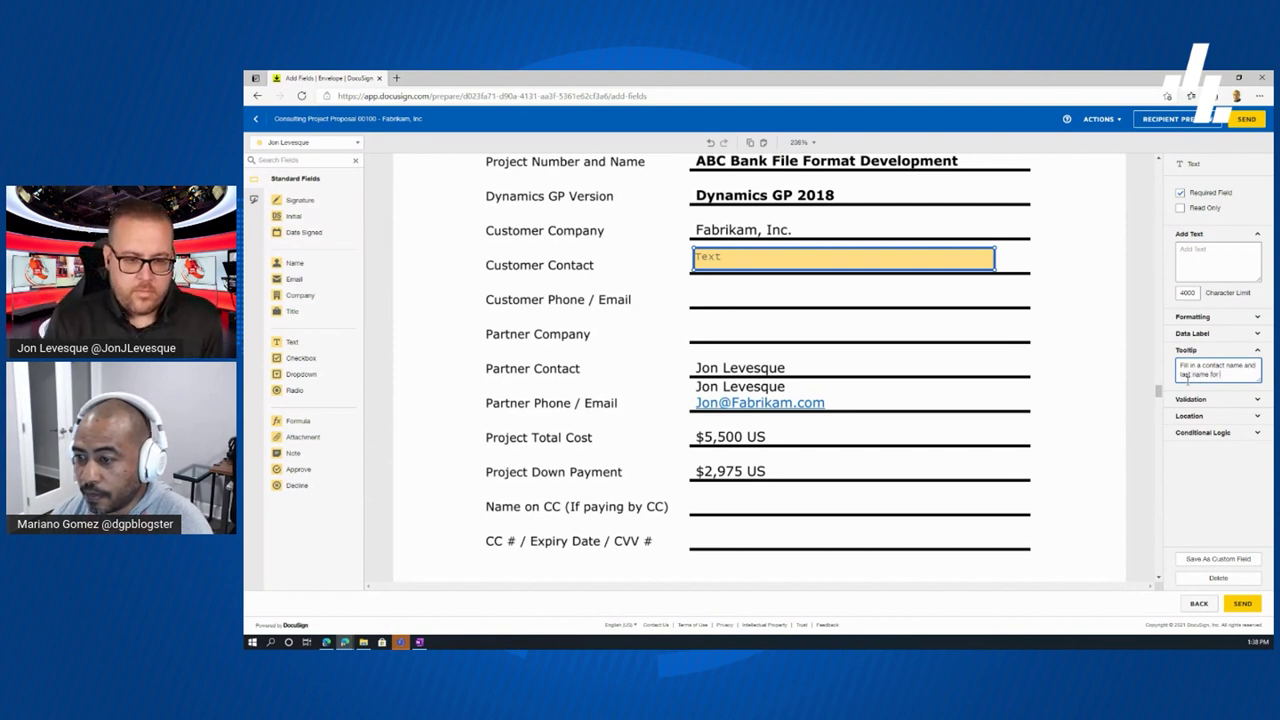
text( thes field)
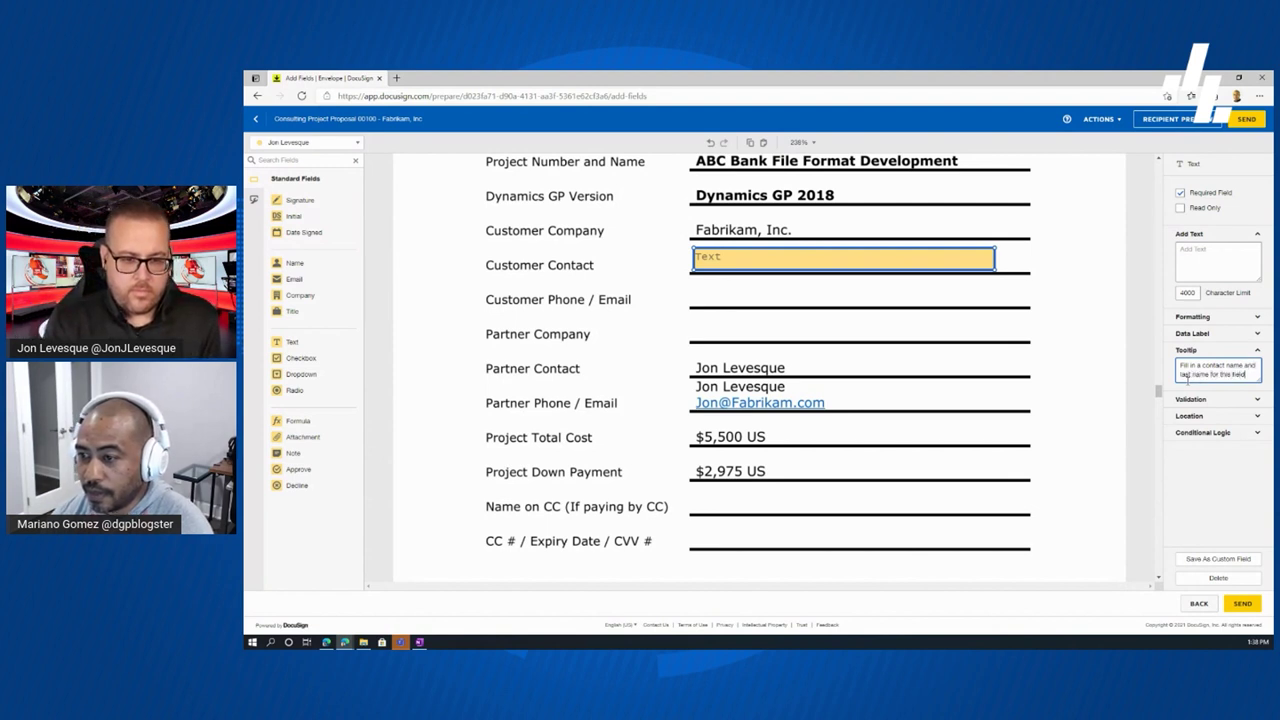
text(. This is)
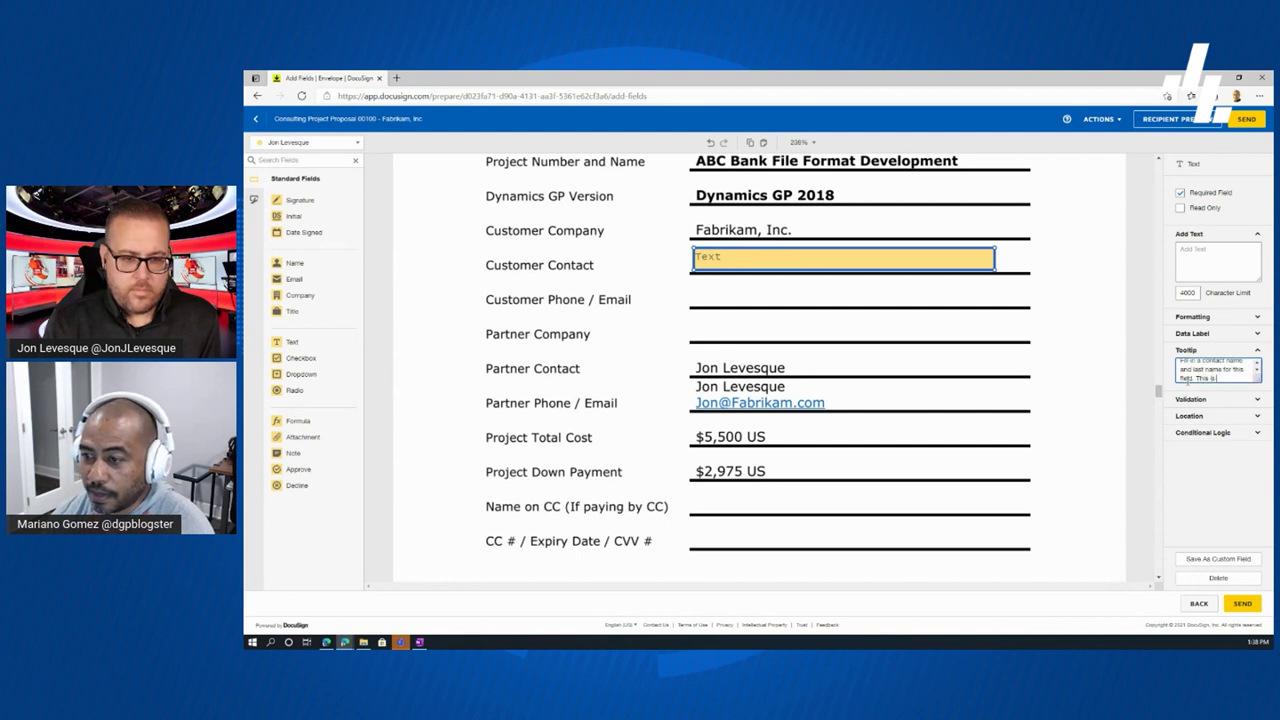
text( optional)
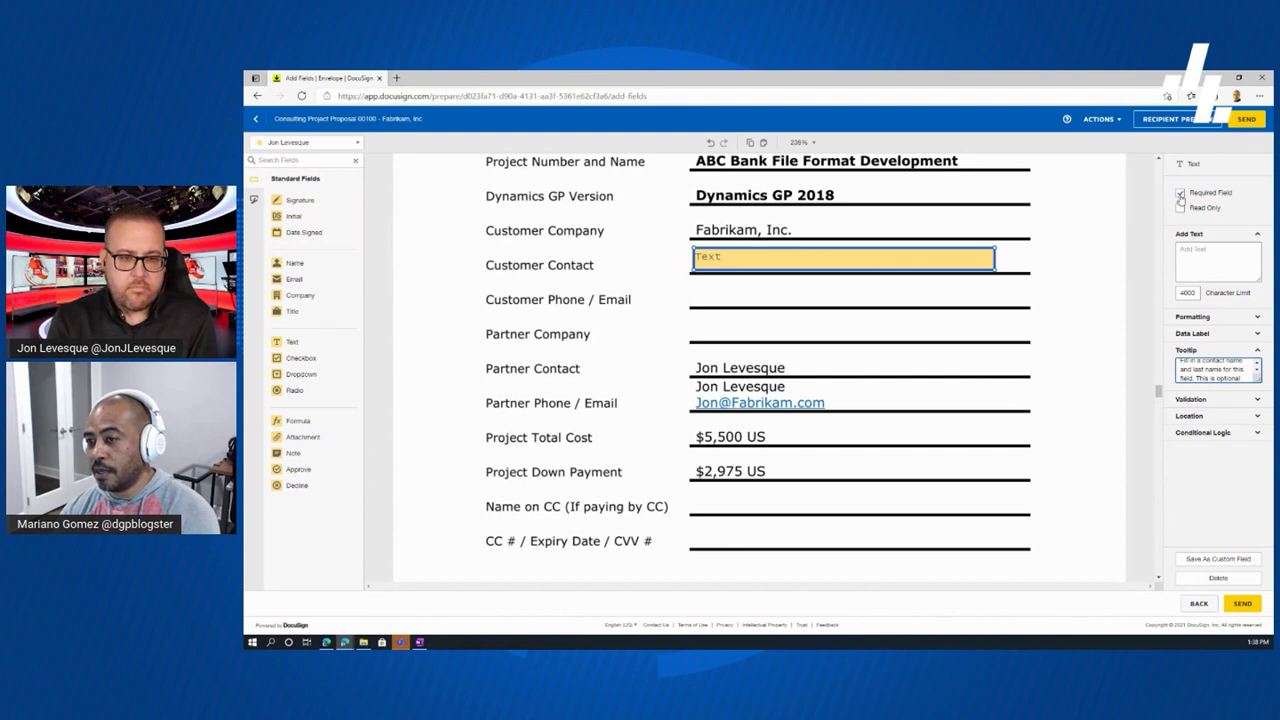
click(1141, 261)
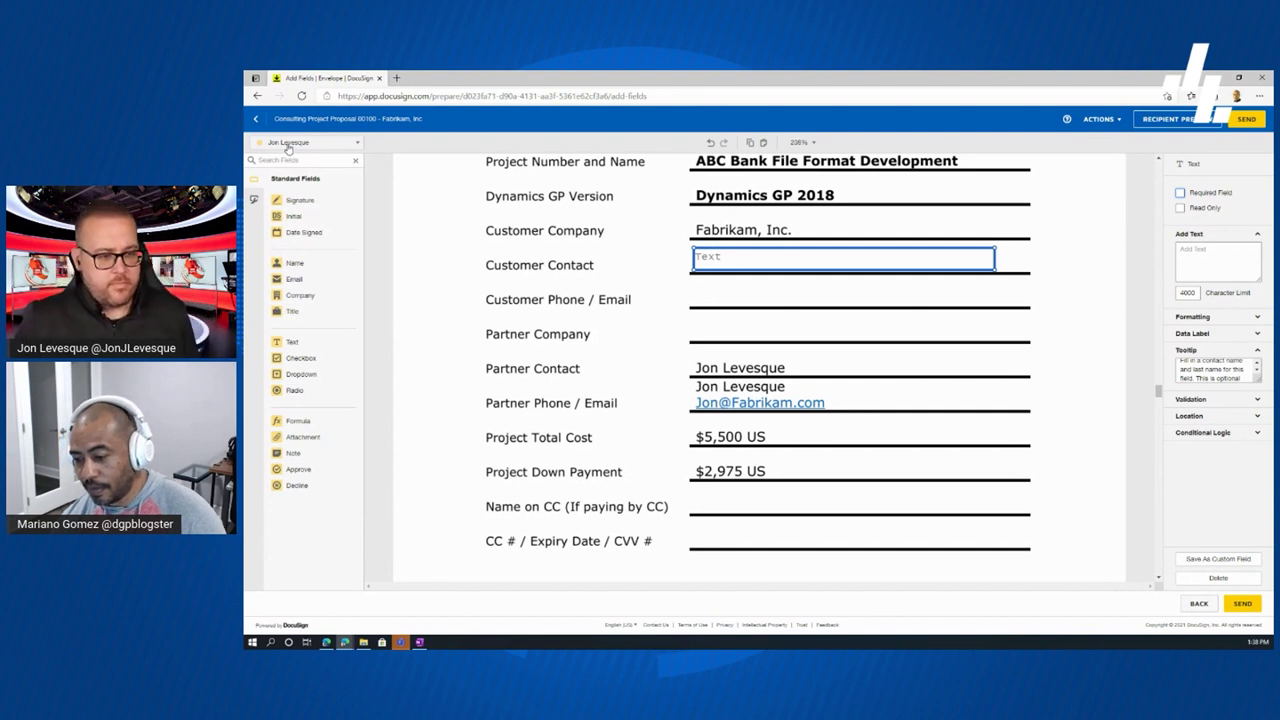
- Review the envelope's recipients in the recipient list, then close it and deselect the field
click(357, 147)
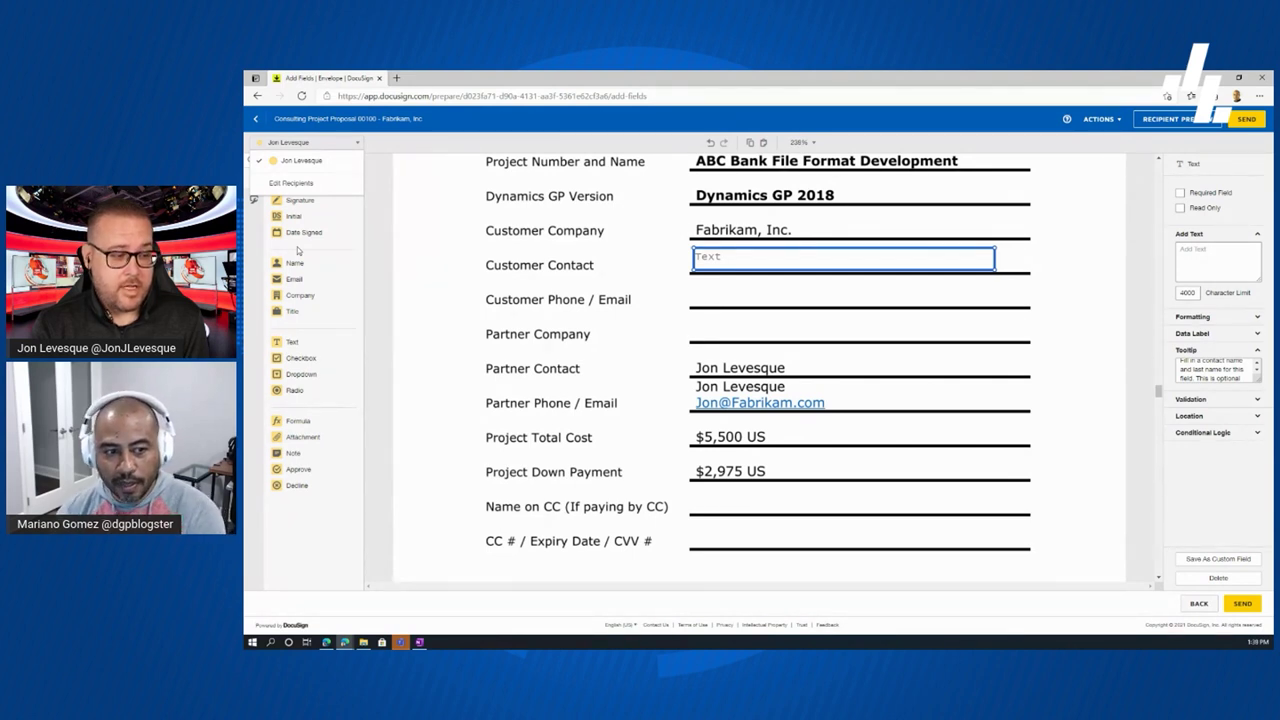
click(409, 270)
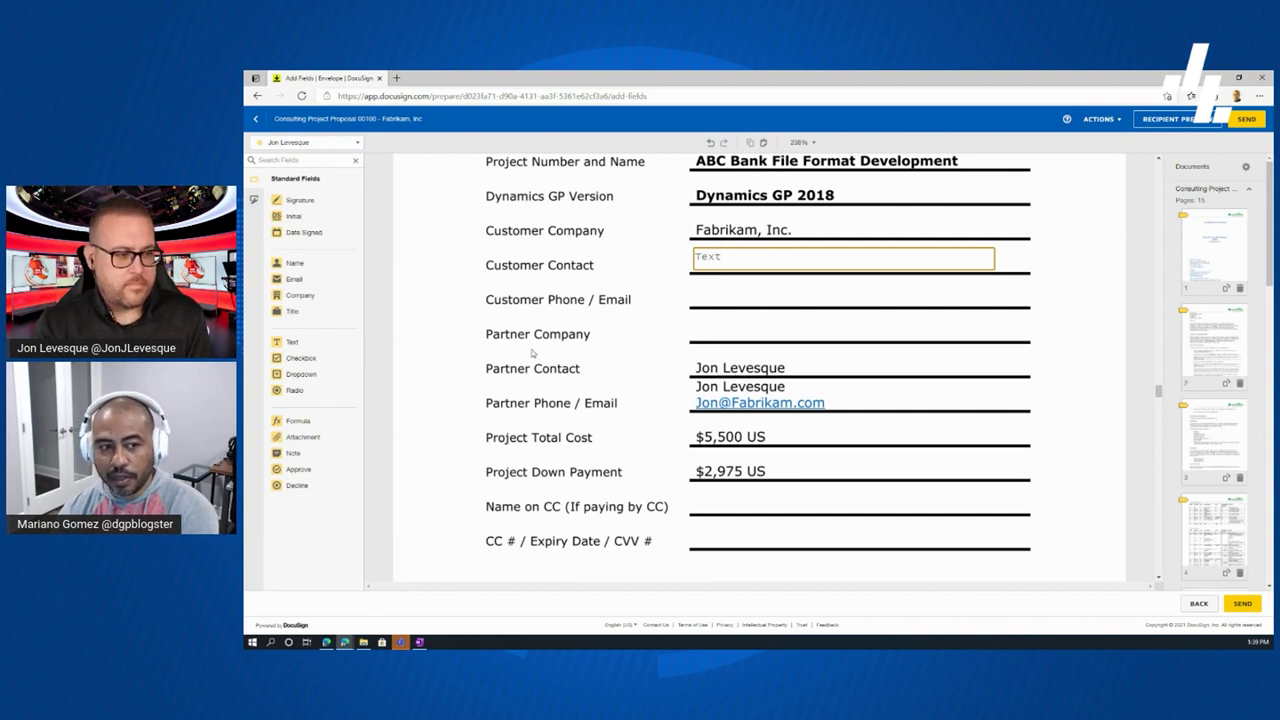
- Drop a Full Name field onto the page and position it on the 'Name on CC (If paying by CC)' line
drag(297, 267, 697, 363)
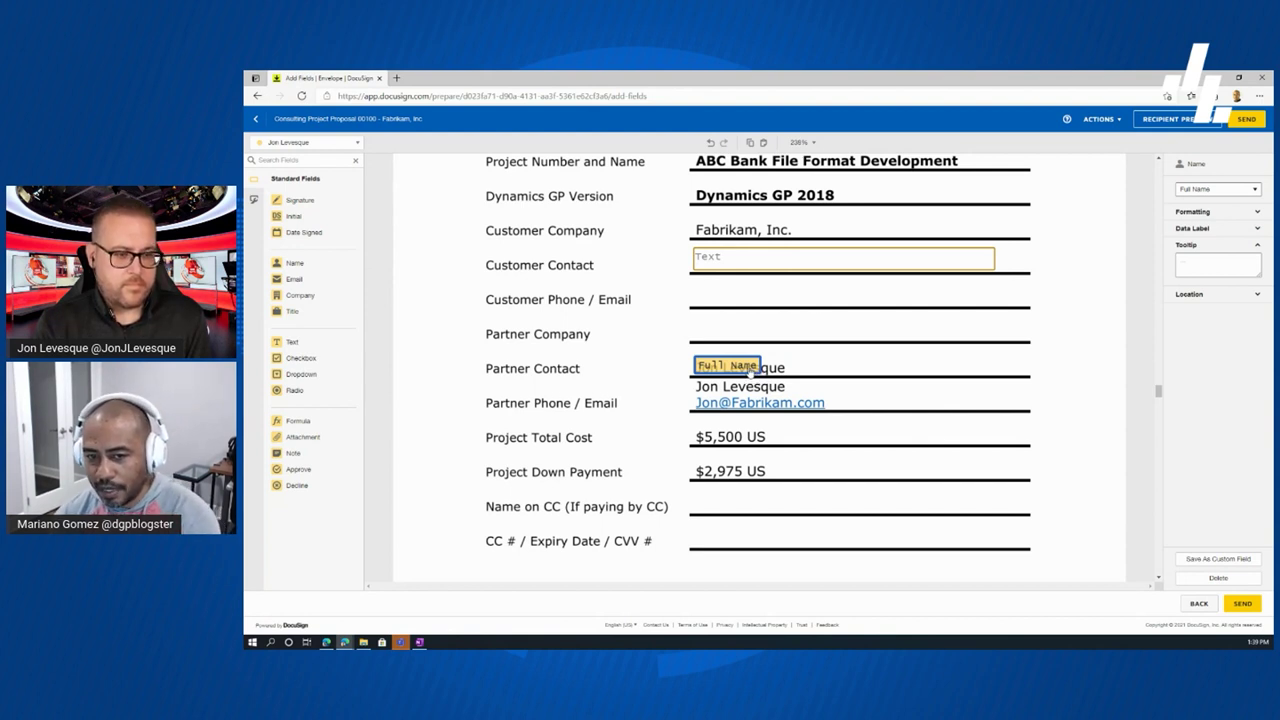
drag(762, 370, 849, 367)
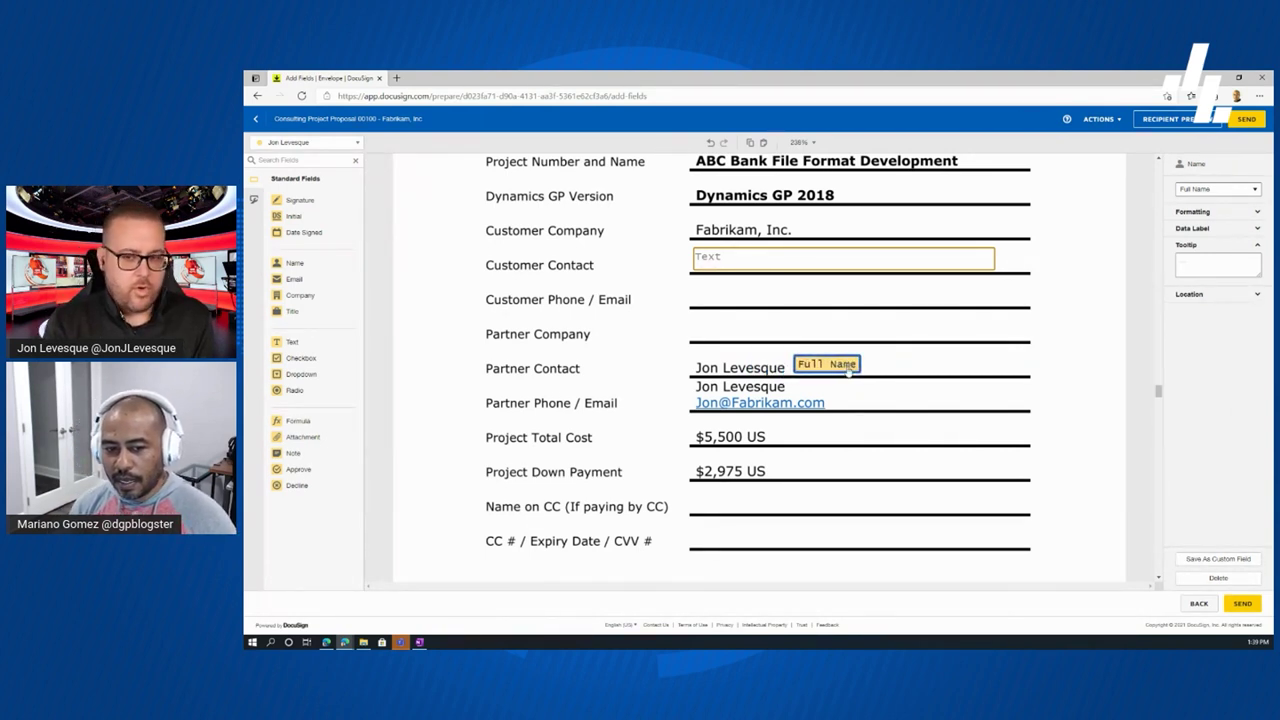
drag(849, 367, 747, 503)
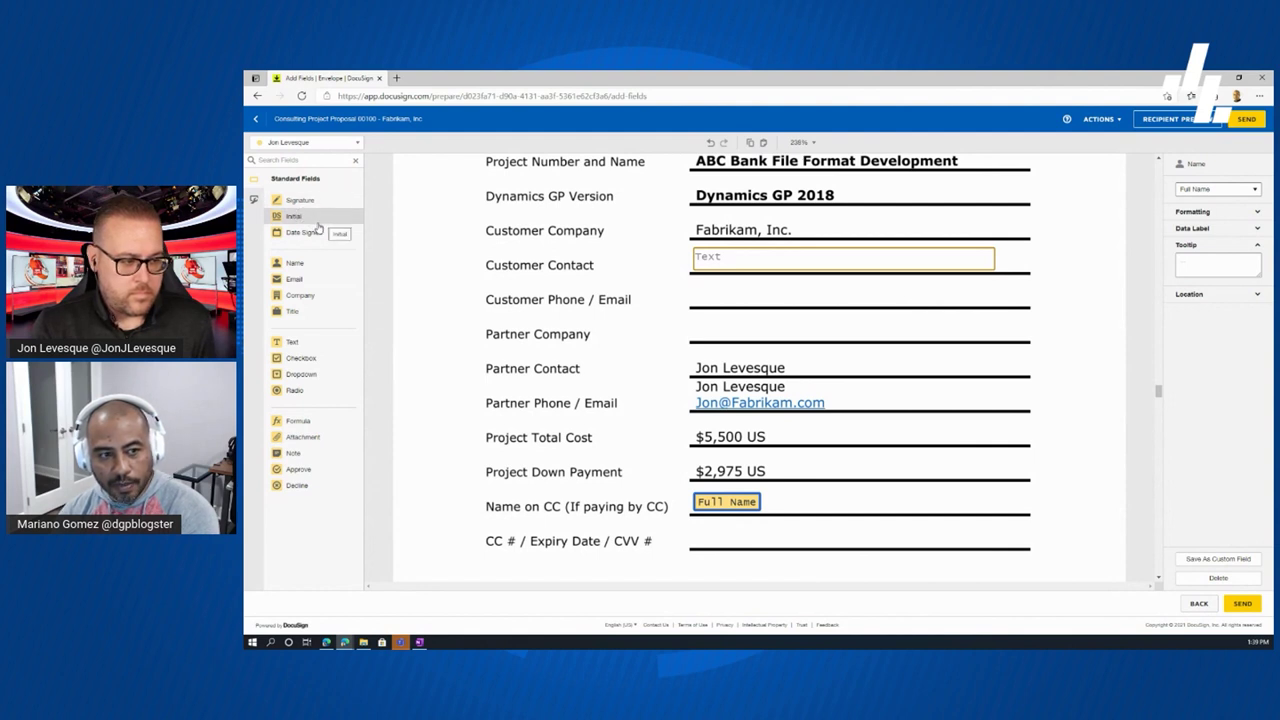
- Place a Text field on the 'CC # / Expiry Date / CVV #' line, stretched across its full width
drag(298, 346, 695, 528)
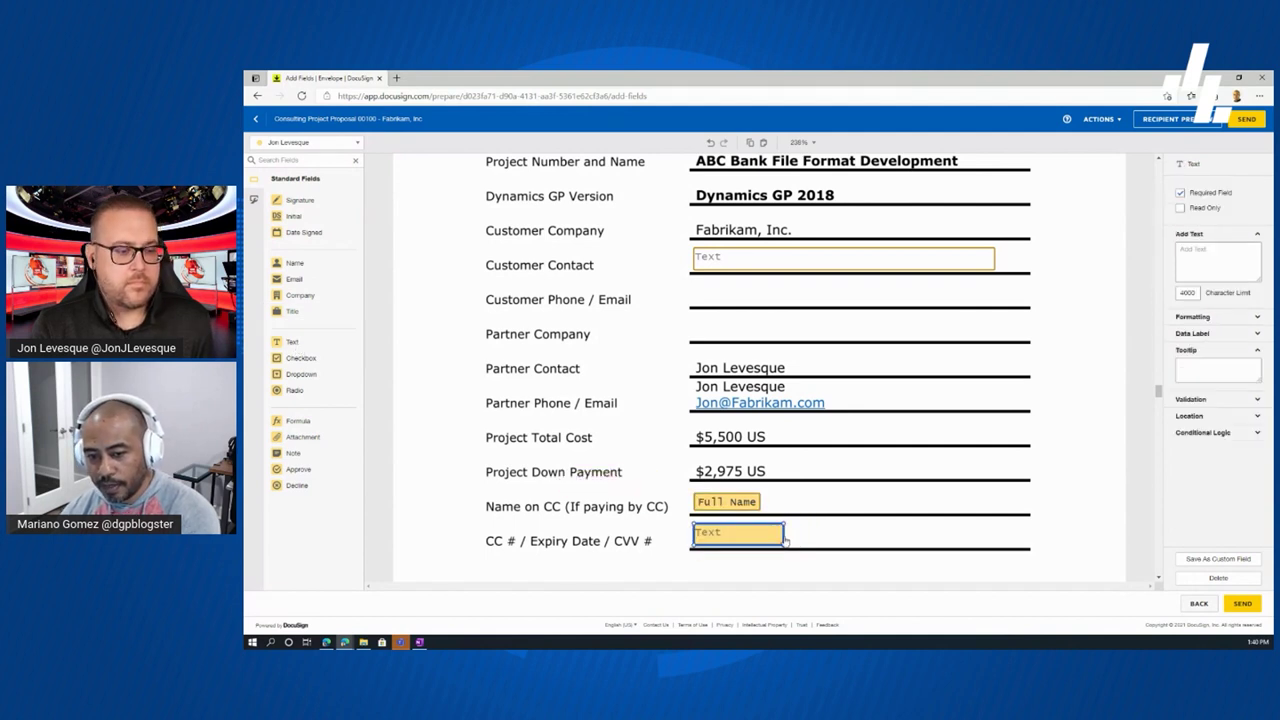
drag(798, 541, 1003, 546)
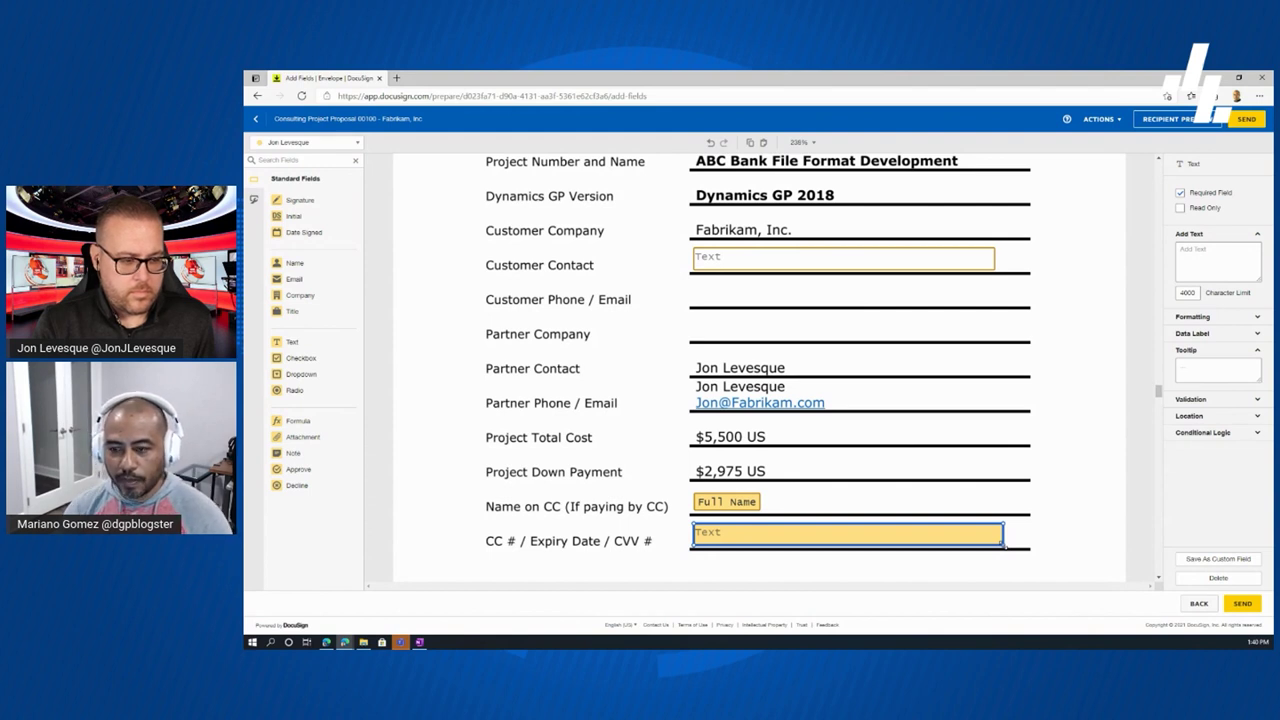
scroll(1158, 579, down, 3)
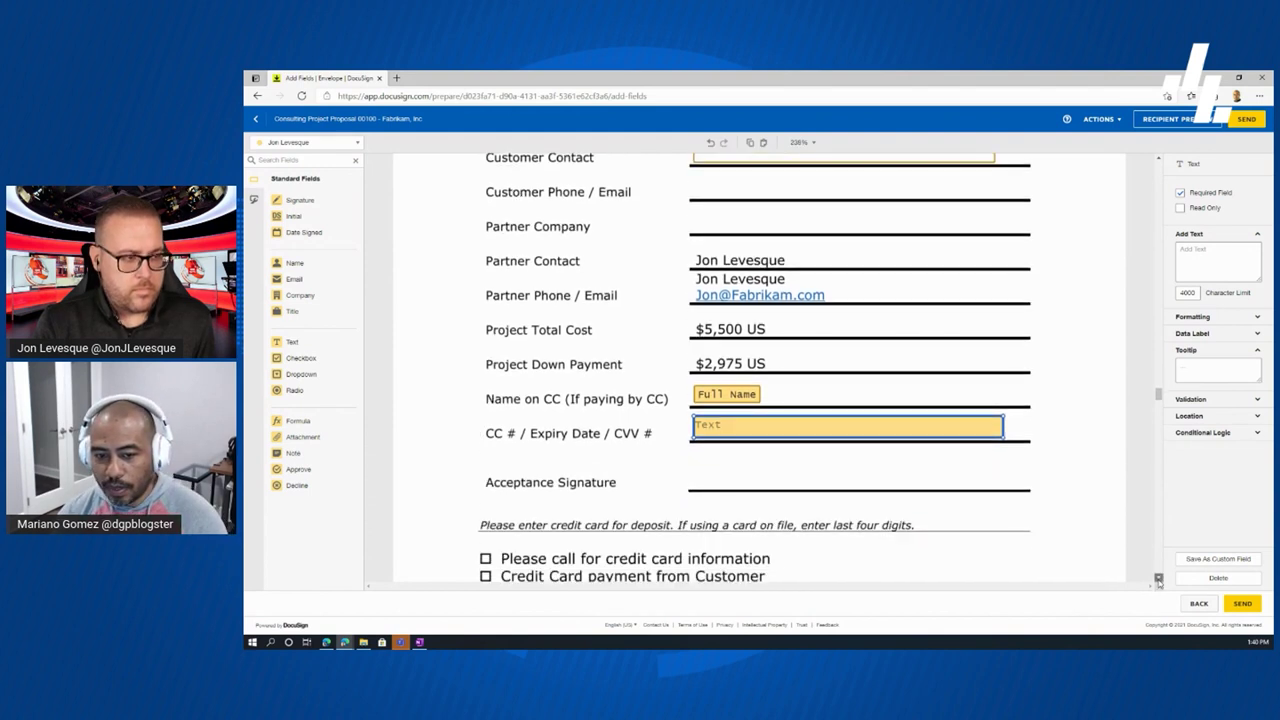
scroll(1158, 579, down, 3)
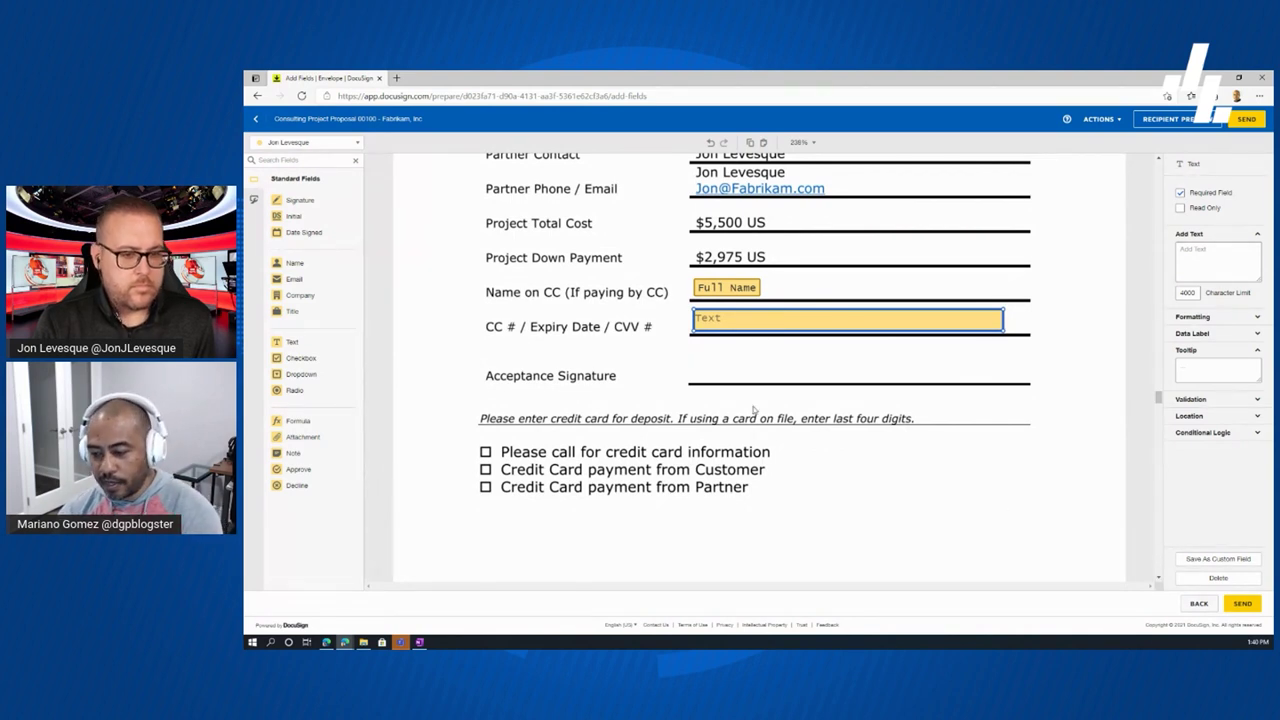
- Drop a Signature field beside the Acceptance Signature label
mouse_move(296, 205)
mouse_down()
mouse_move(545, 308)
mouse_move(694, 350)
mouse_up()
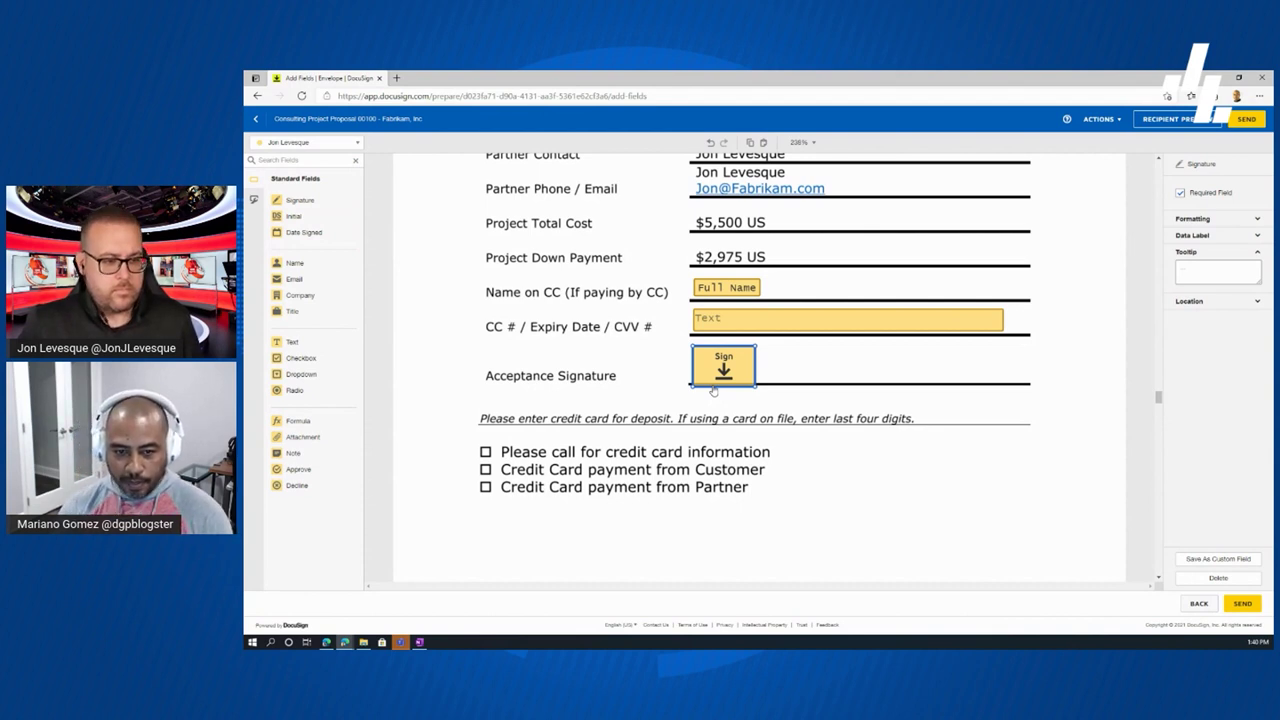
- Build a three-checkbox group over the call-for-information, customer card and partner card payment options
click(310, 358)
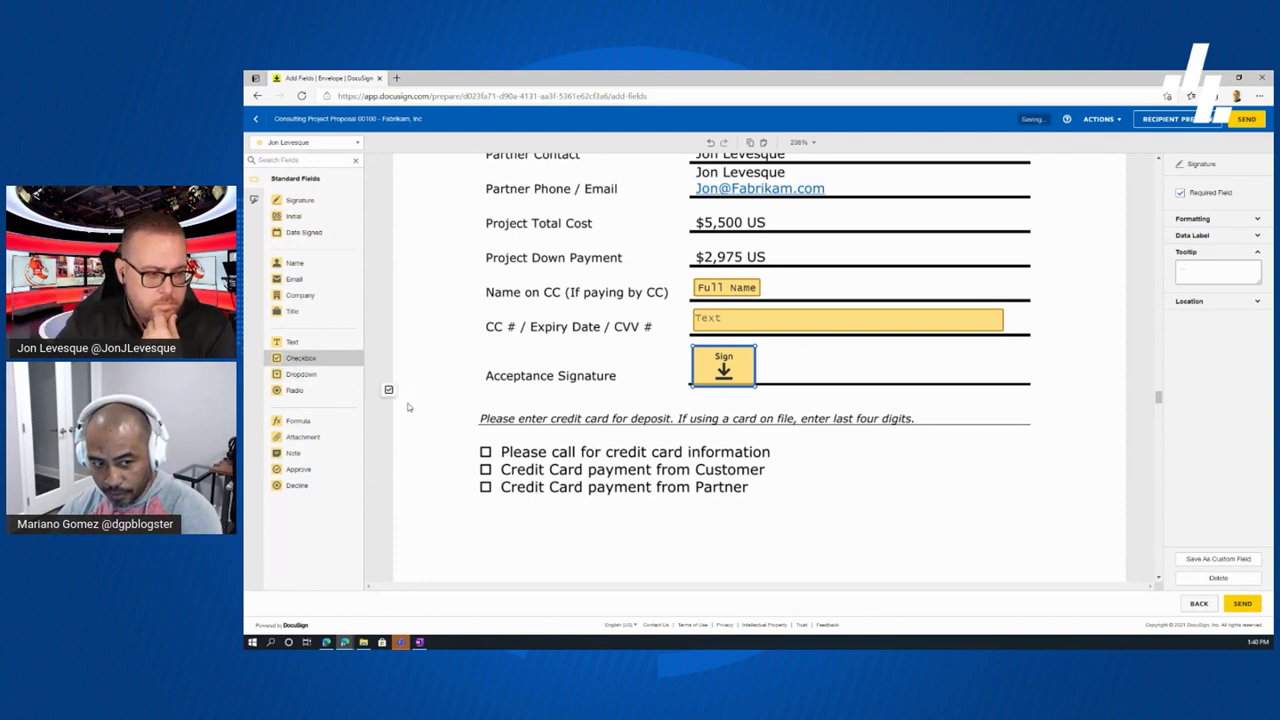
click(480, 451)
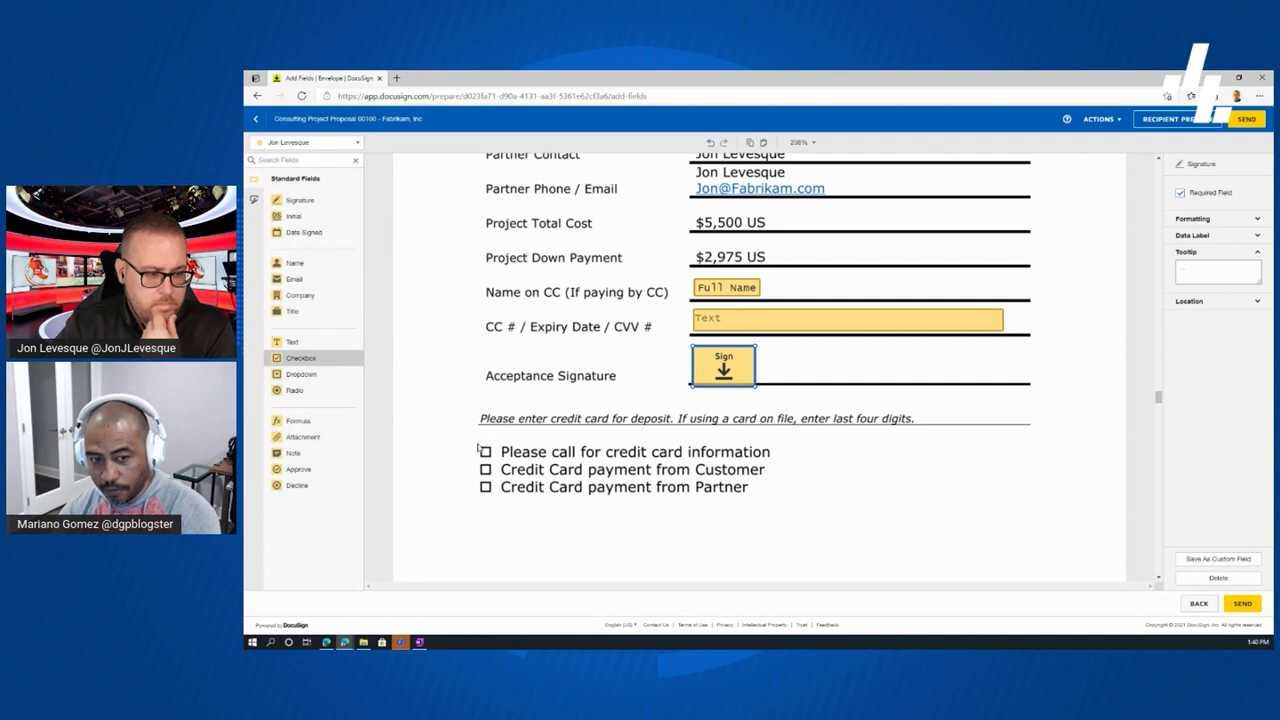
click(482, 451)
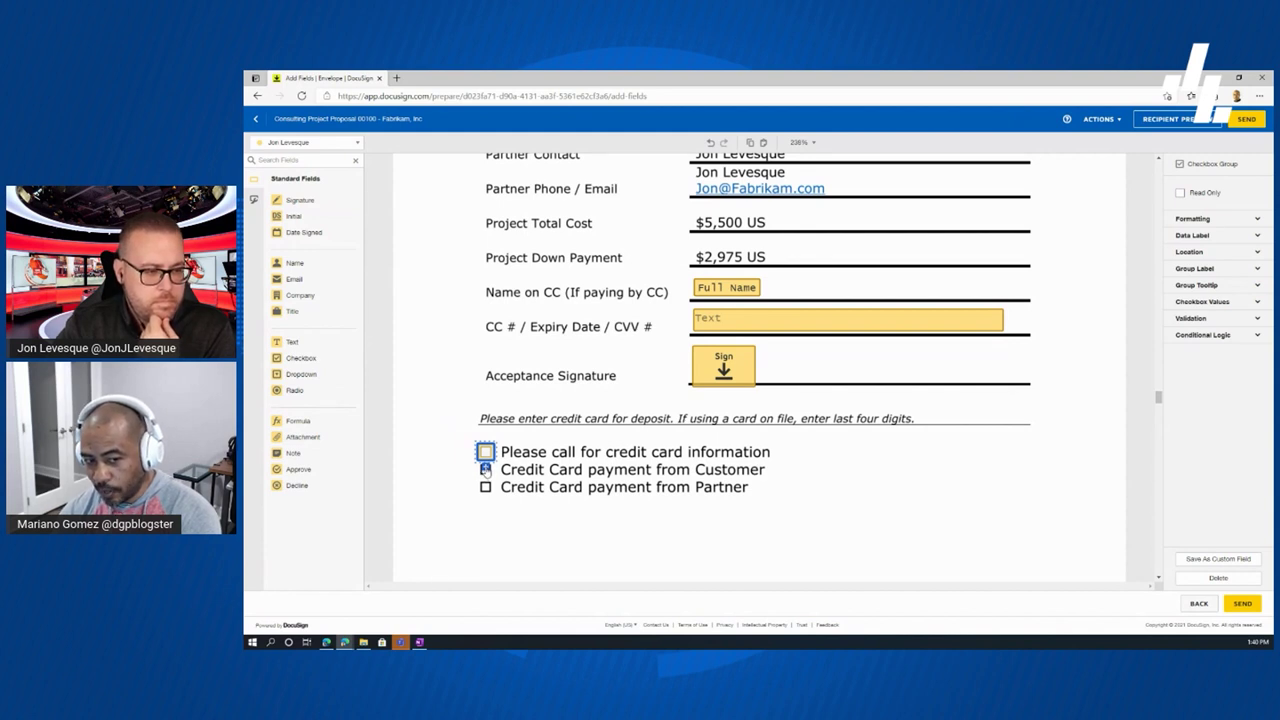
click(485, 469)
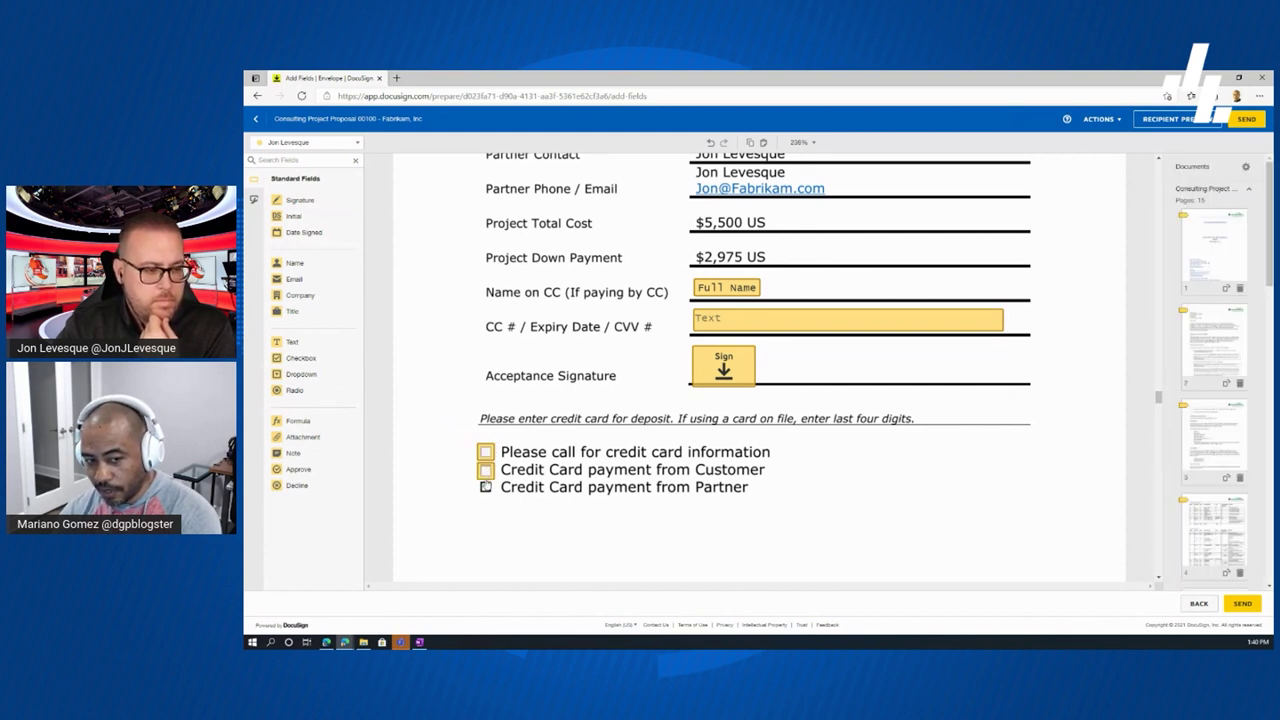
click(485, 485)
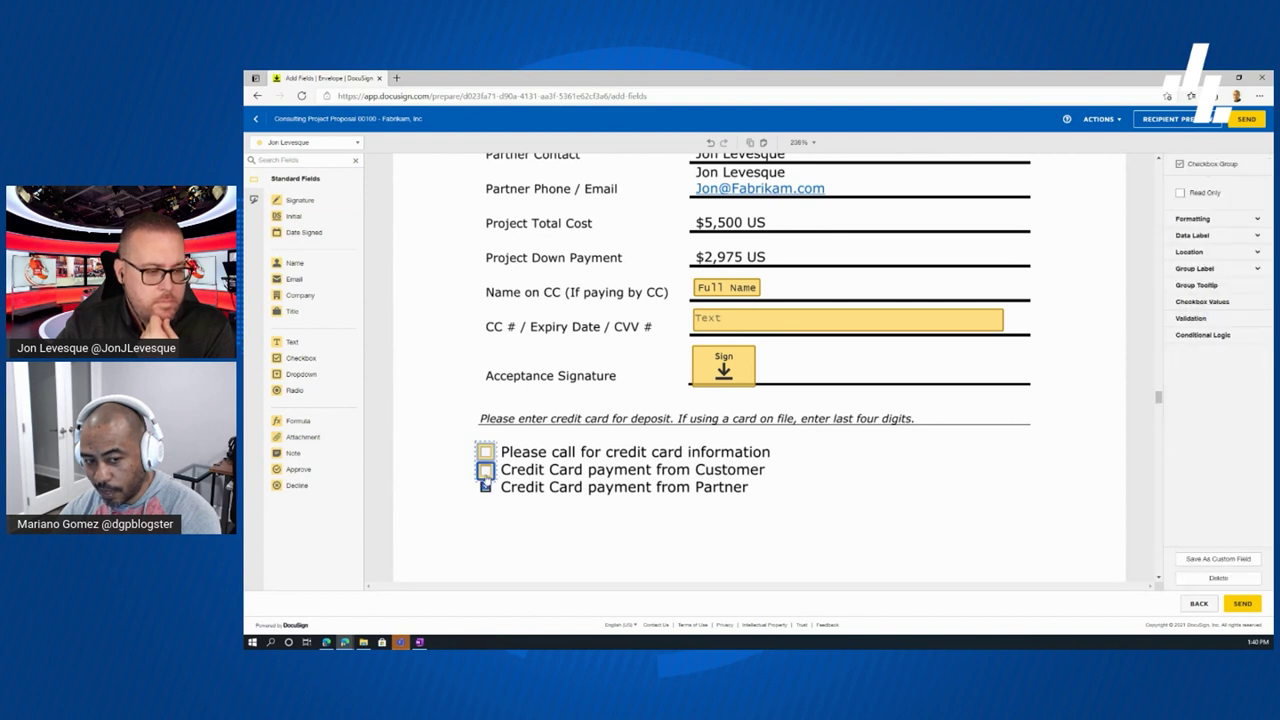
click(485, 487)
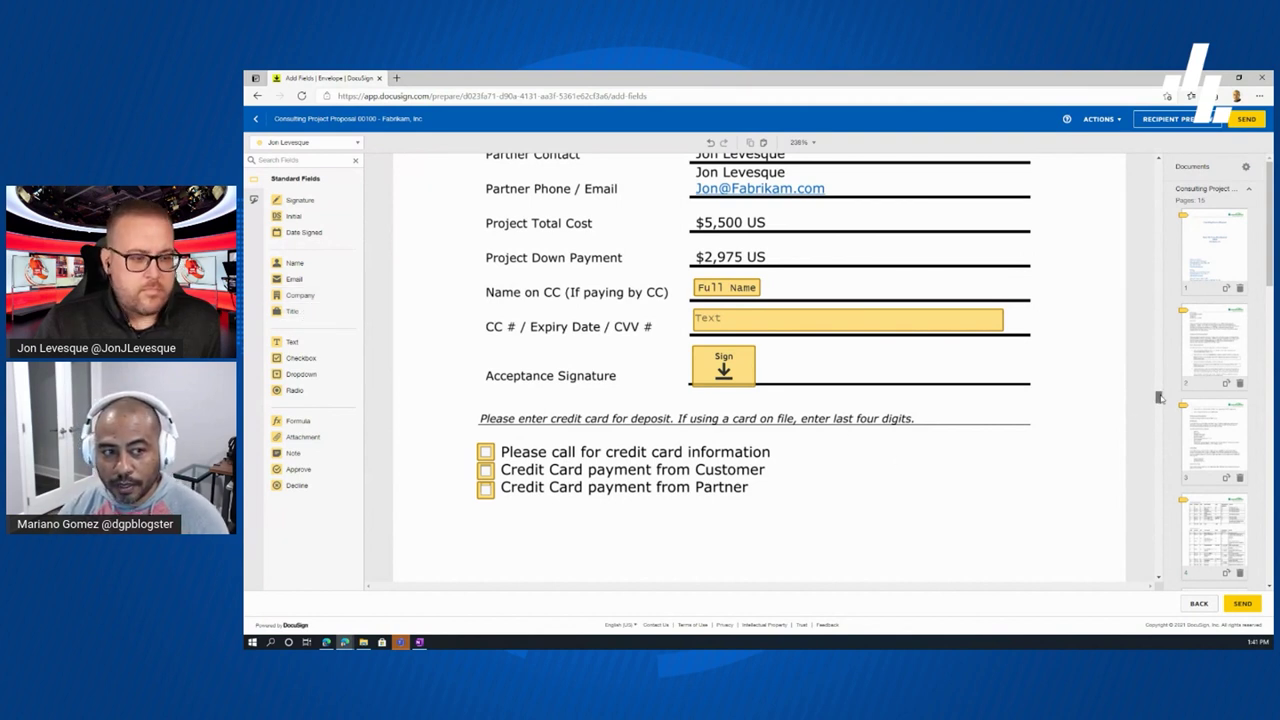
scroll(1159, 397, up, 1)
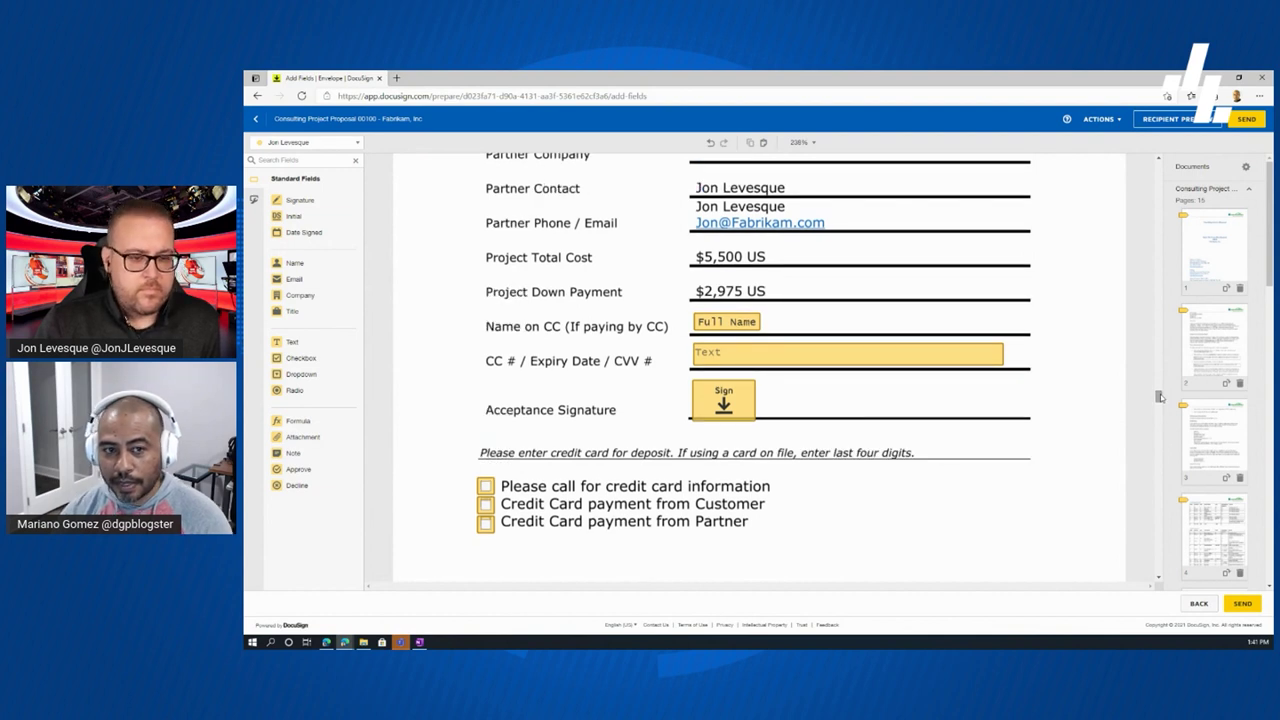
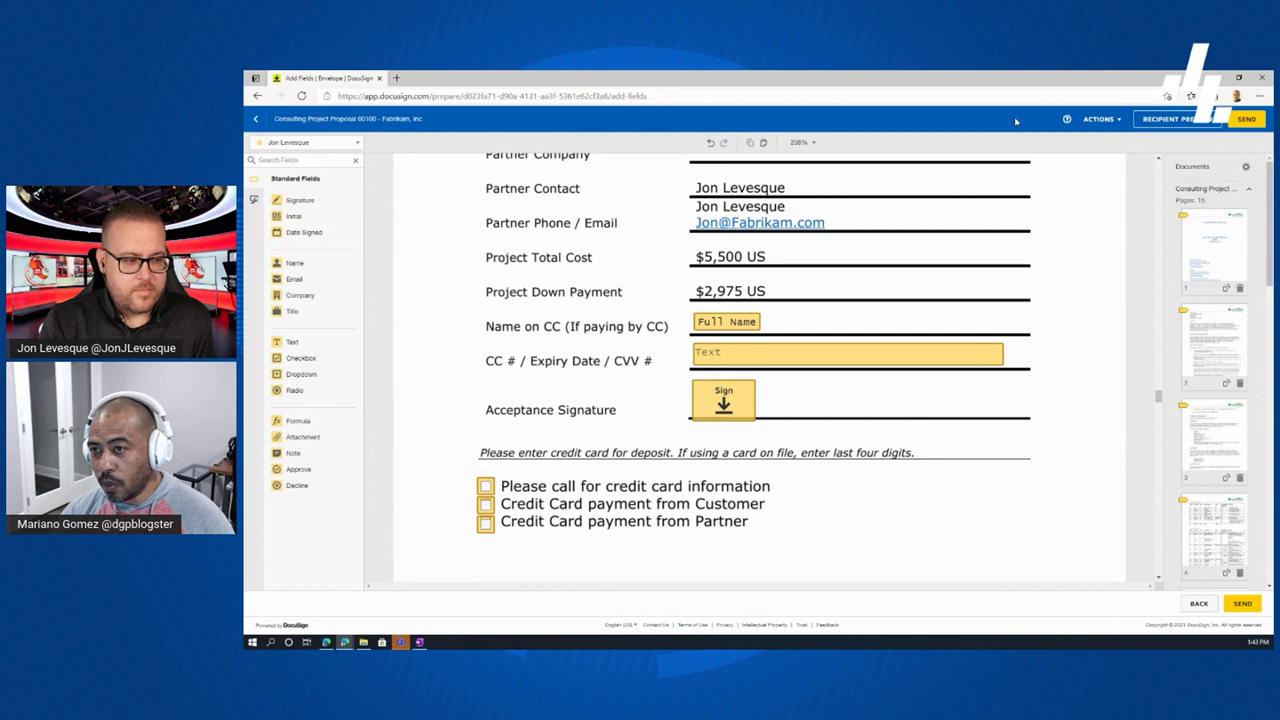
- Open the desktop recipient preview of the Consulting Services Proposal from the Add Fields editor
click(1153, 119)
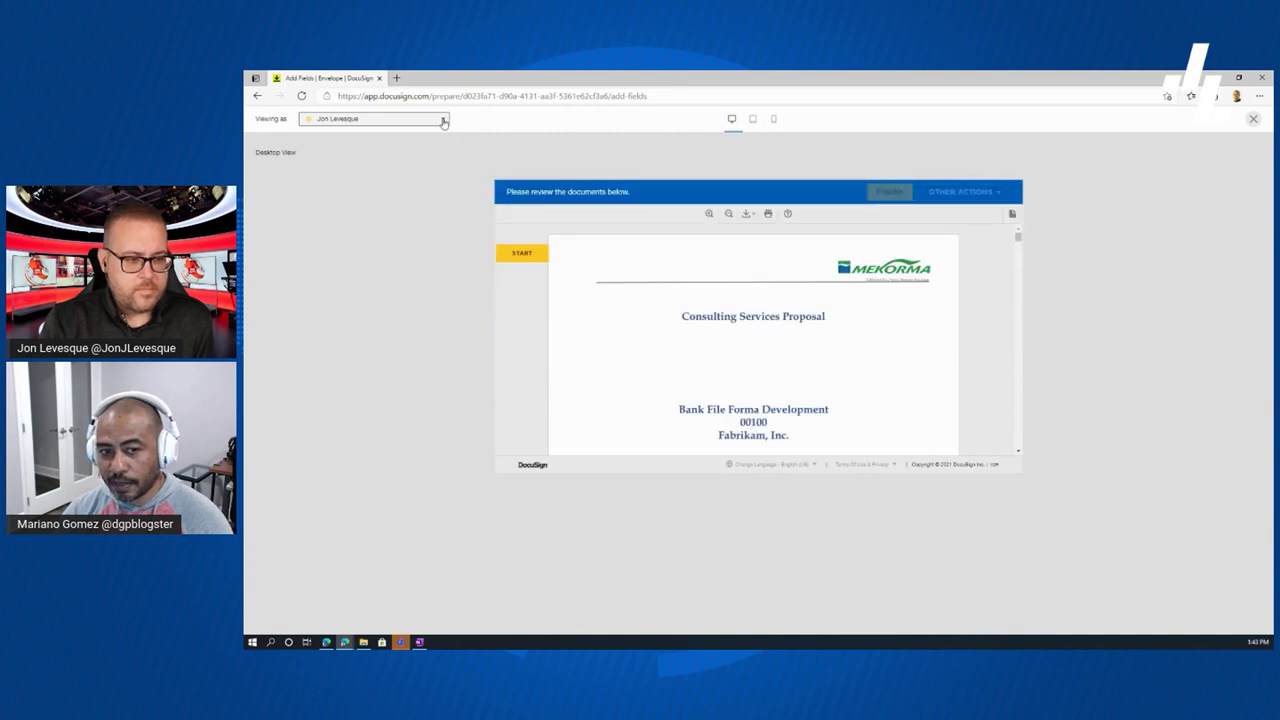
- Start the guided preview and apply initials on pages 1 through 8
click(521, 256)
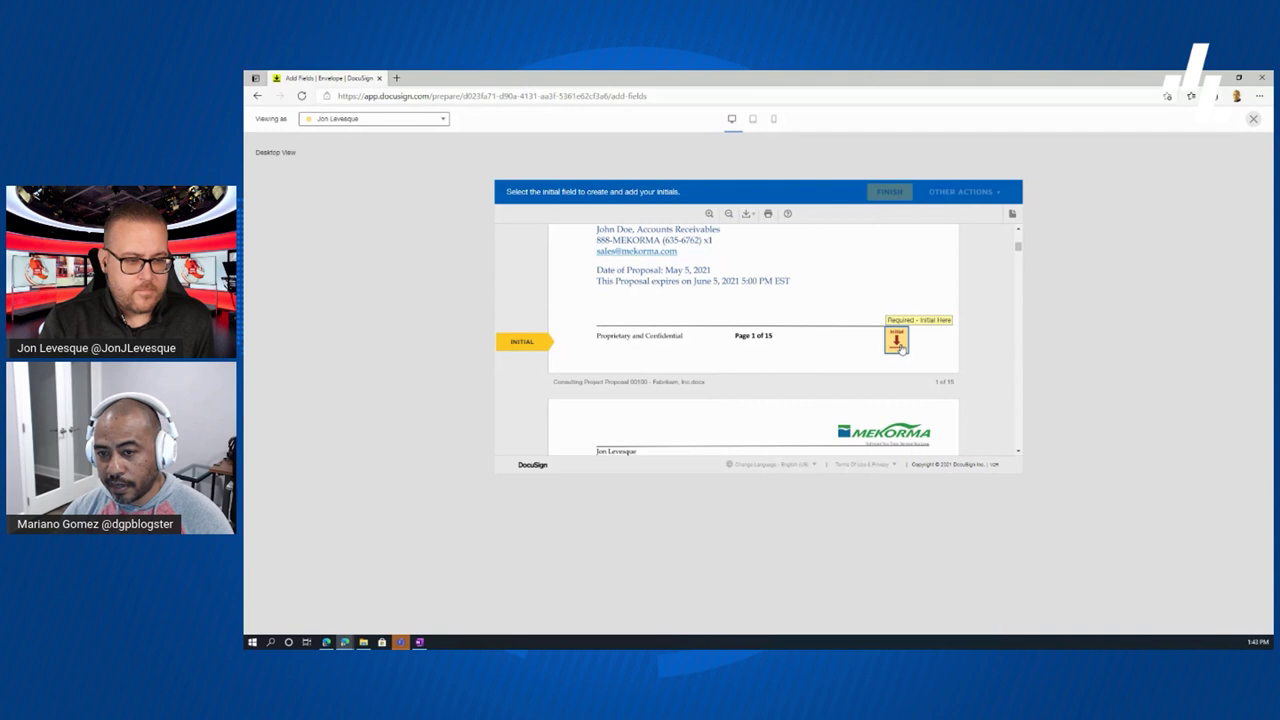
click(897, 341)
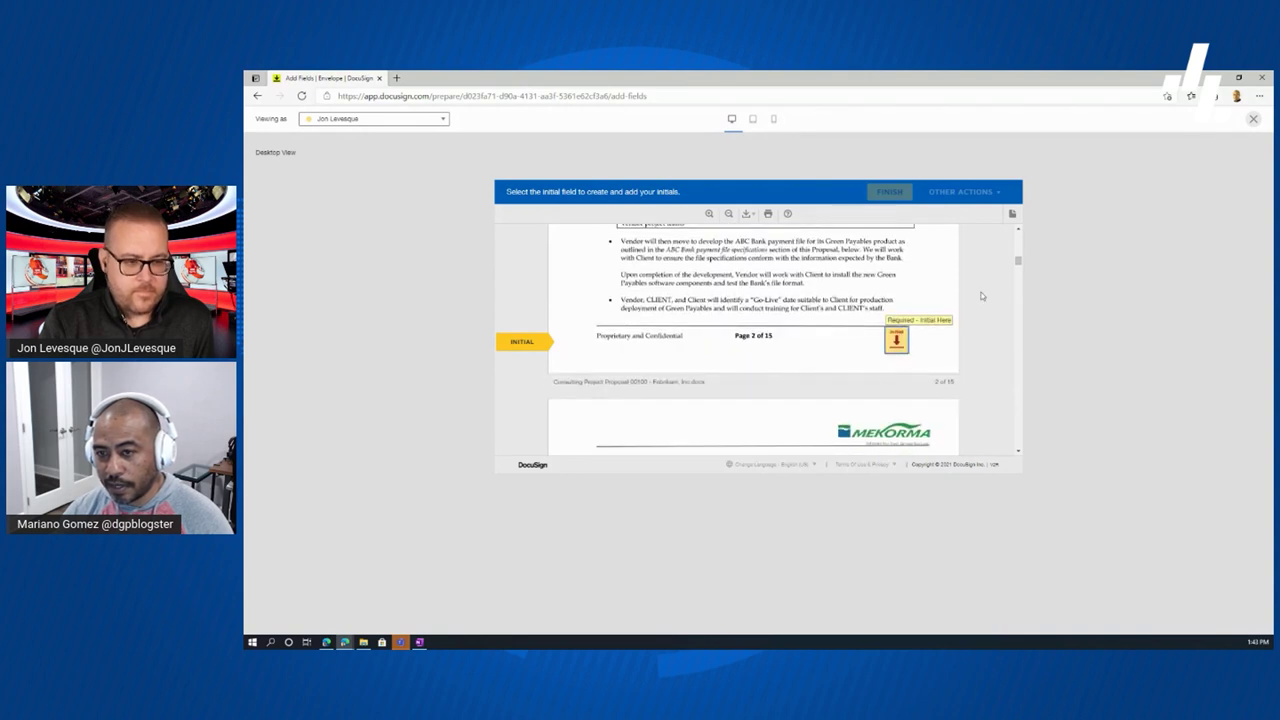
mouse_move(1019, 262)
mouse_down()
mouse_move(1019, 251)
mouse_move(1020, 272)
mouse_up()
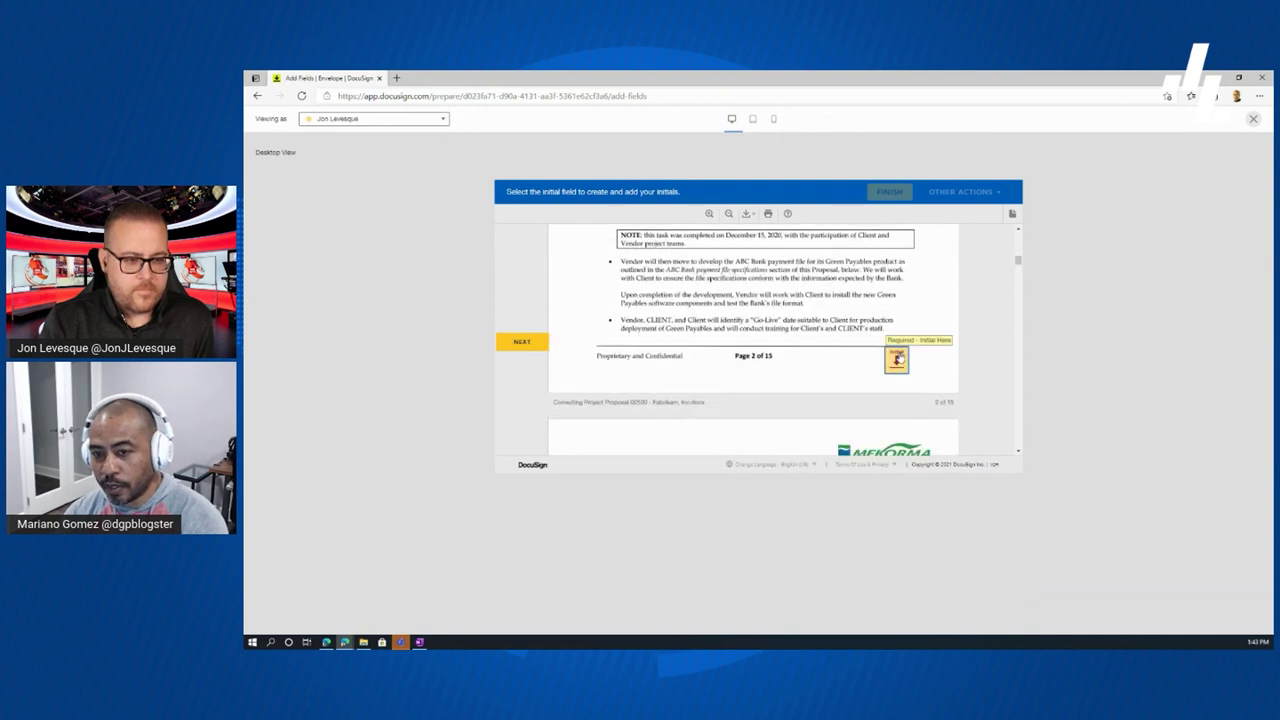
scroll(916, 365, down, 1)
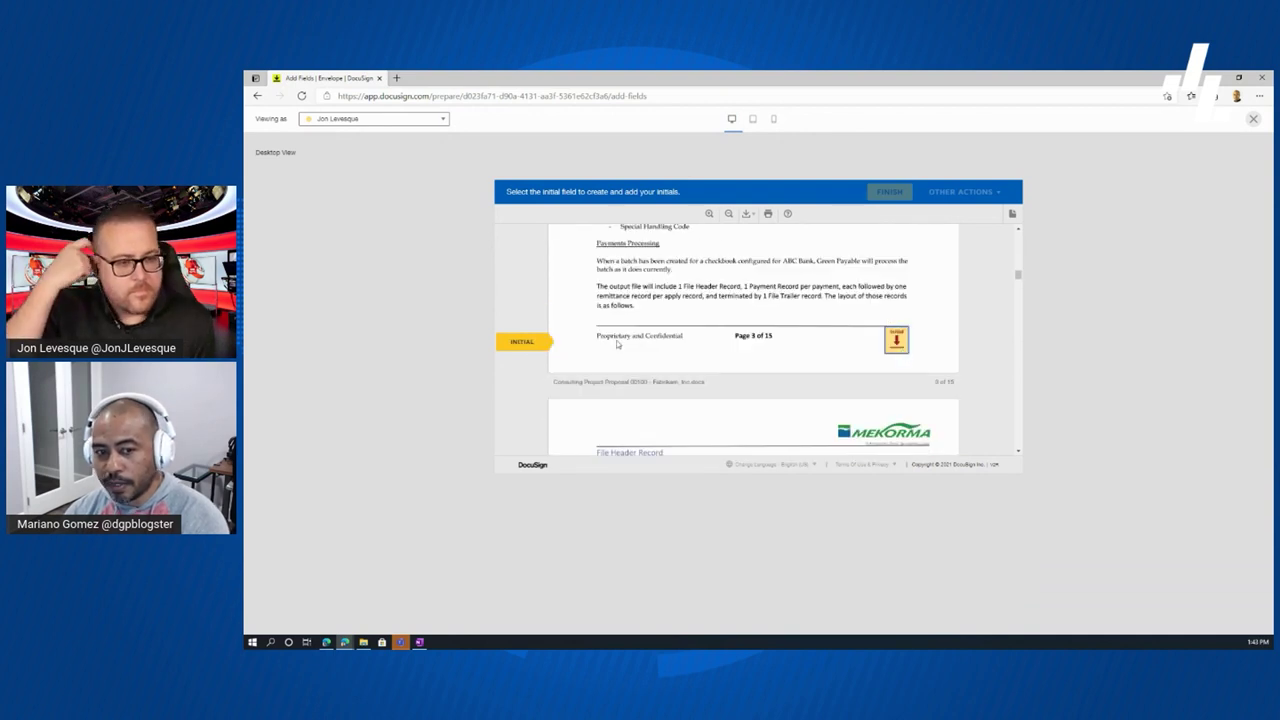
scroll(896, 340, down, 3)
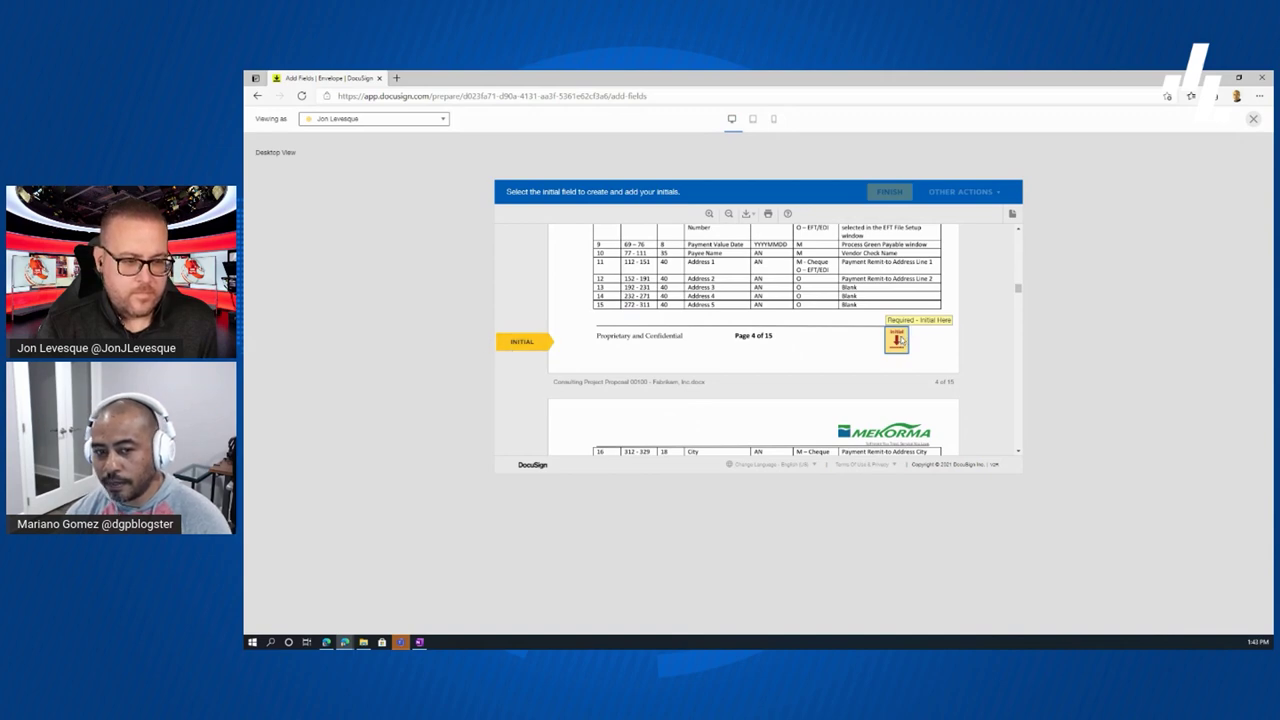
click(897, 341)
click(897, 341)
click(897, 341)
click(897, 341)
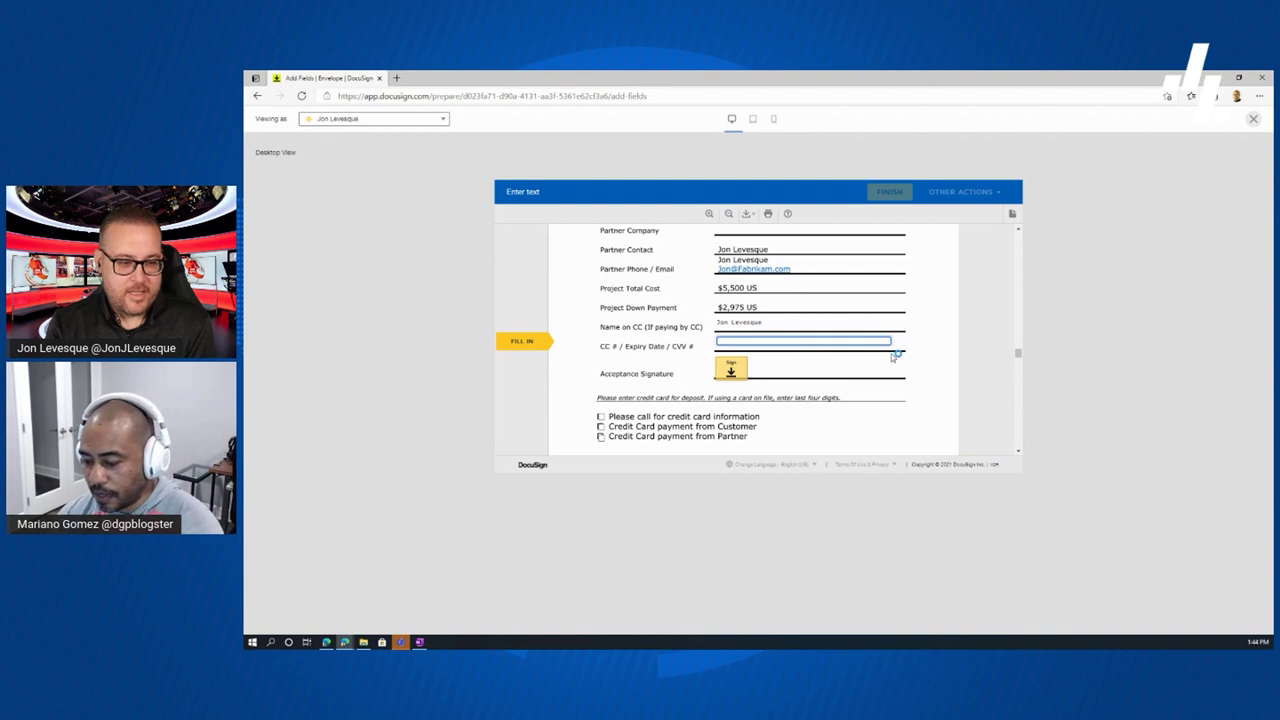
- Enter test card details in the CC # field, advance to page 10, and close the preview
text(321)
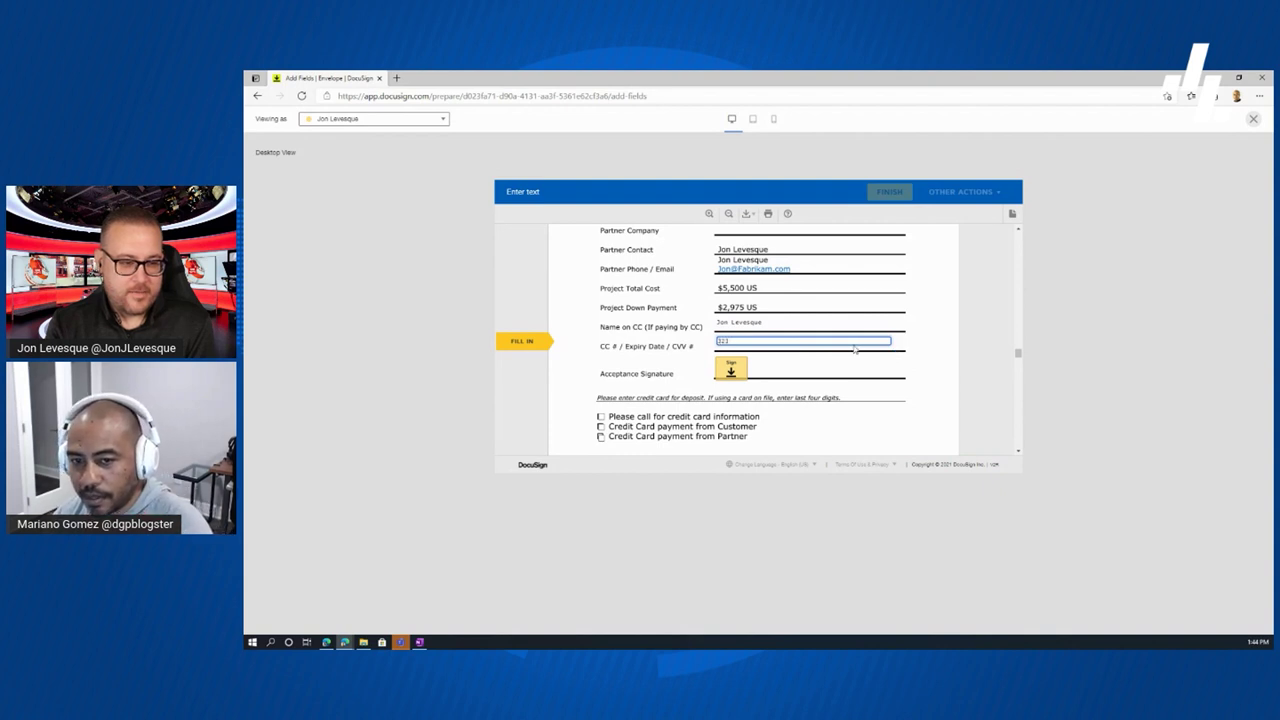
text( 32423423 asd)
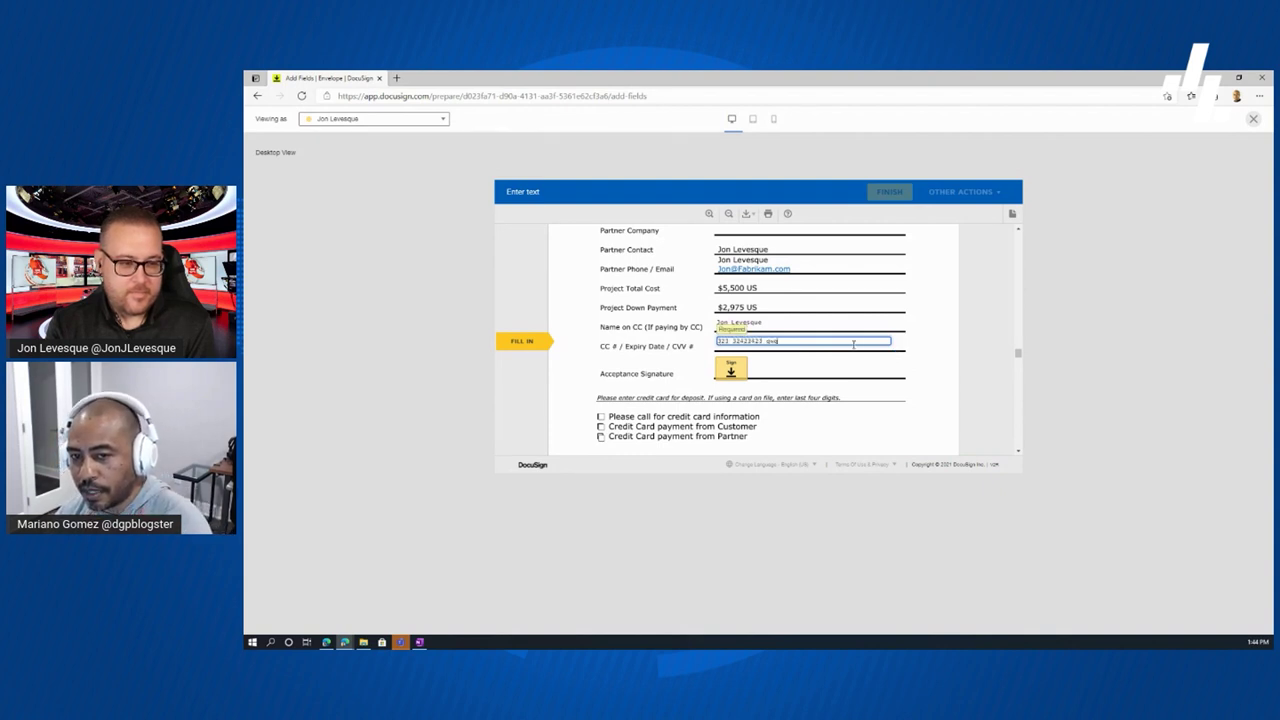
click(728, 369)
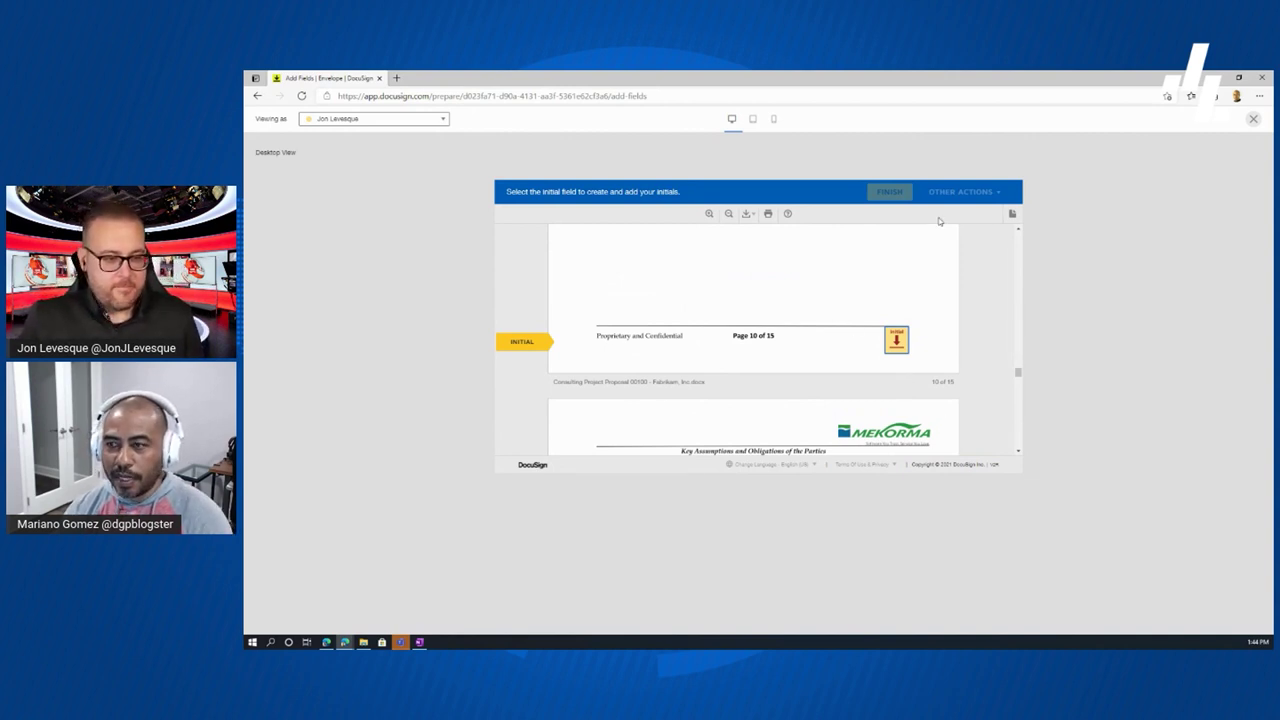
click(1253, 120)
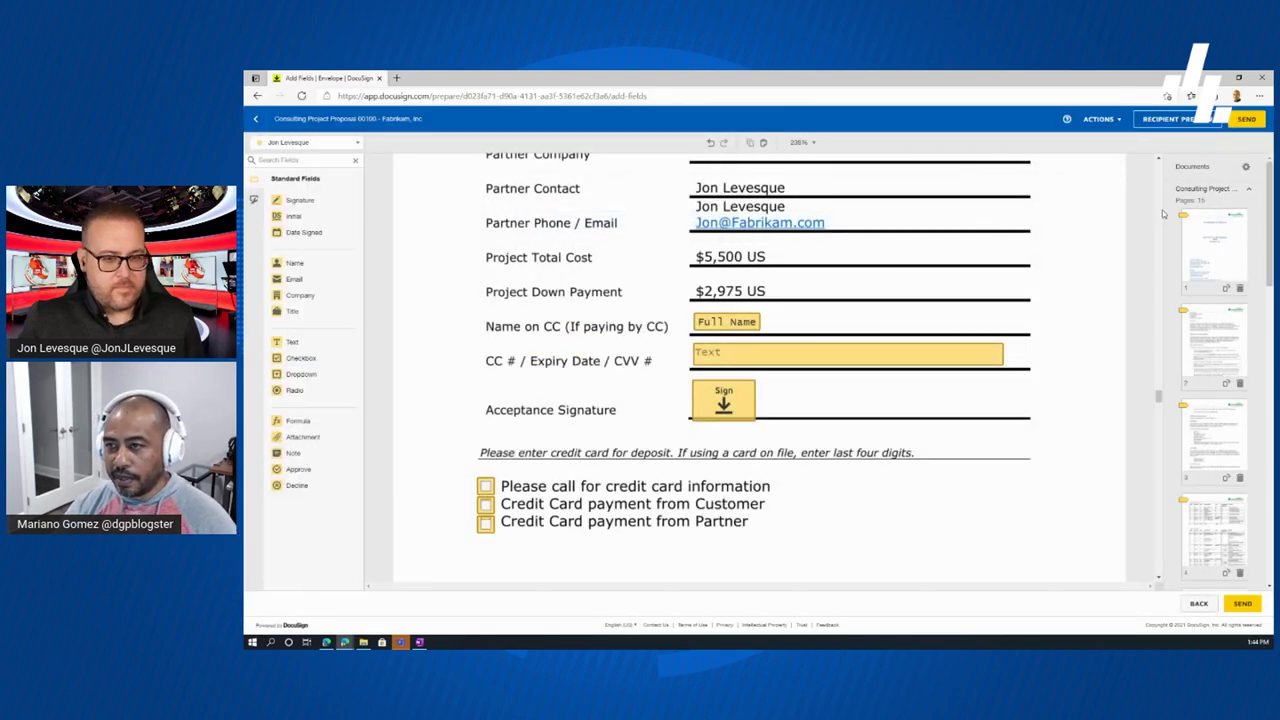
- Send the Consulting Project Proposal 00100 - Fabrikam, Inc envelope to its recipients
click(1245, 120)
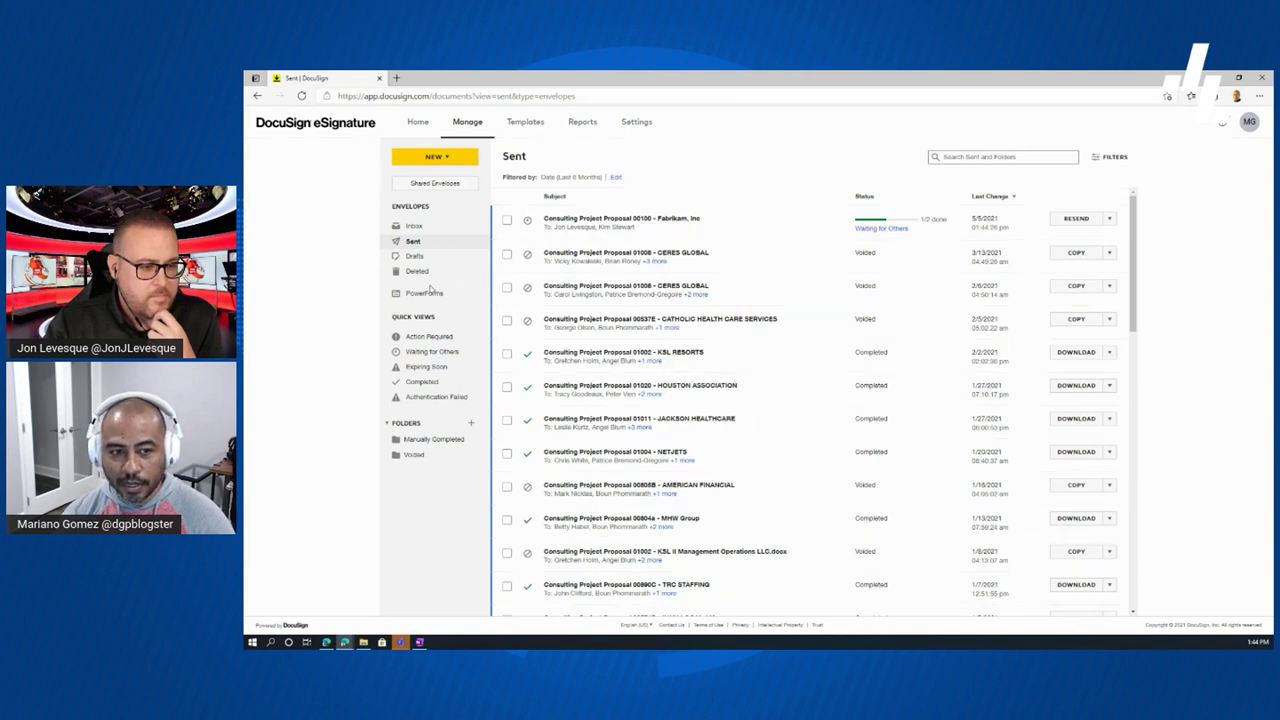
- Filter the envelope list by Action Required, then by the Waiting for Others quick view
click(428, 338)
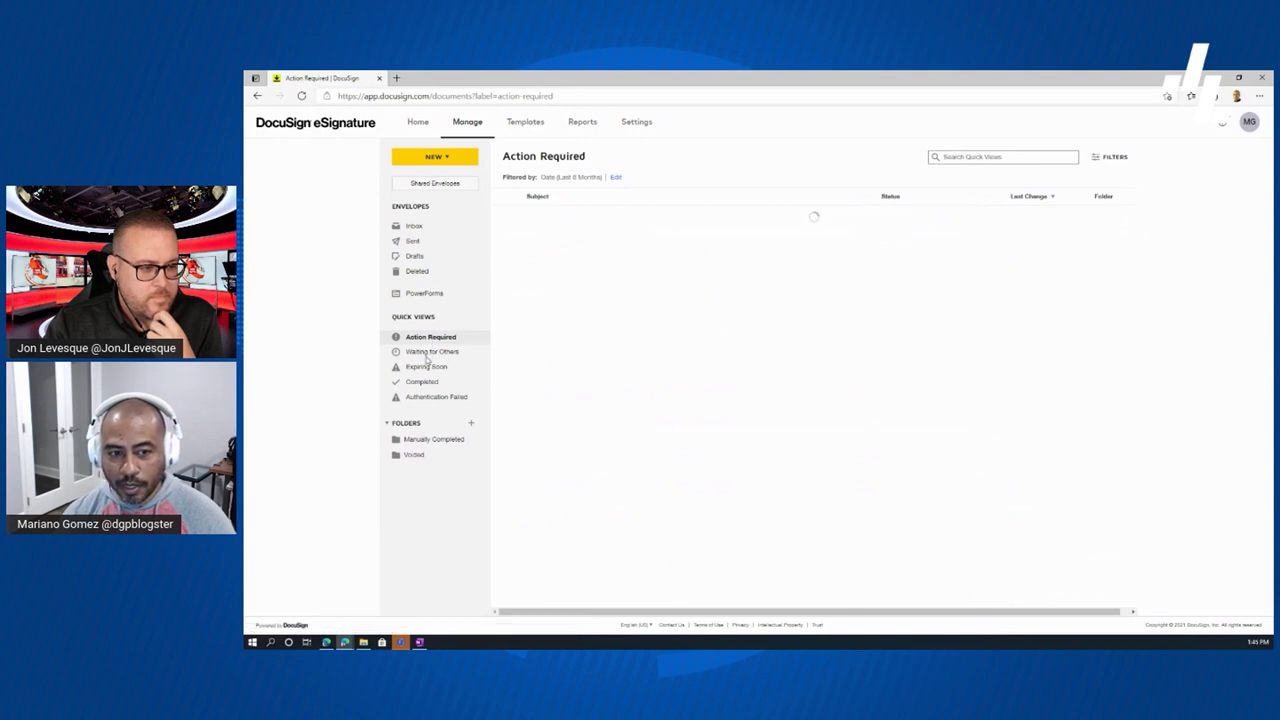
click(427, 355)
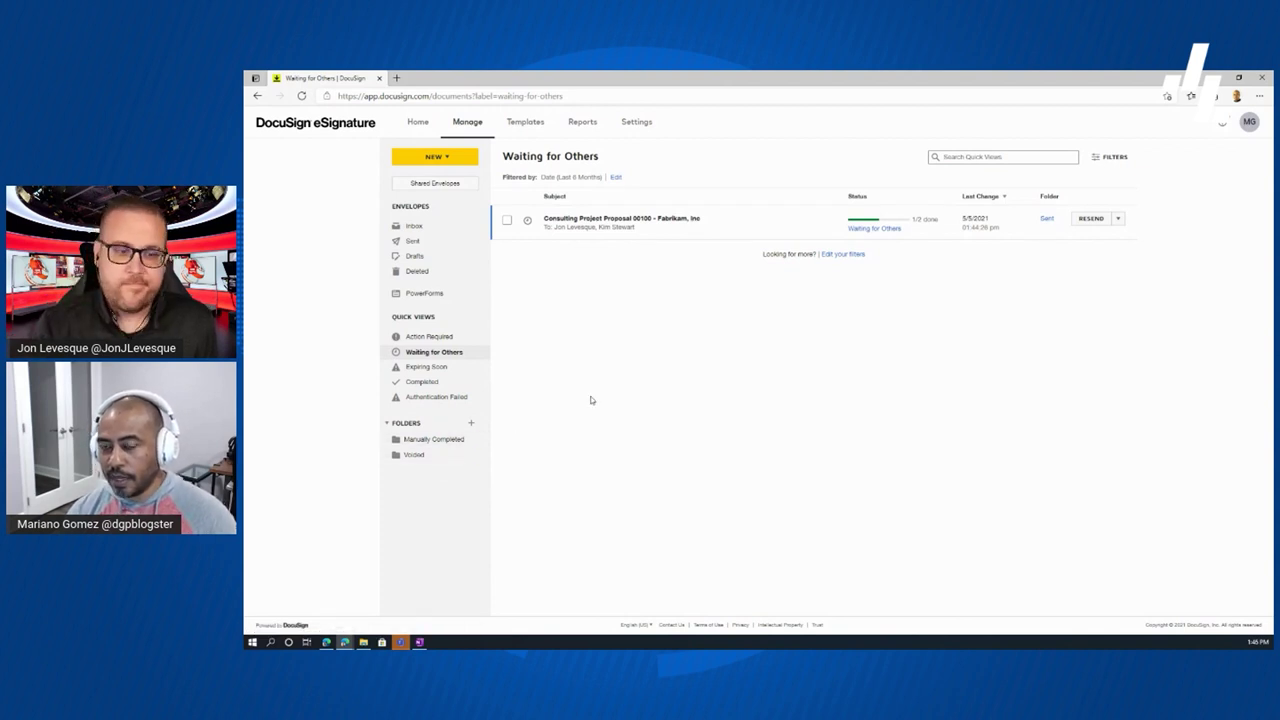
- Expand the action menu beside RESEND on the Consulting Project Proposal 00100 row
click(1118, 222)
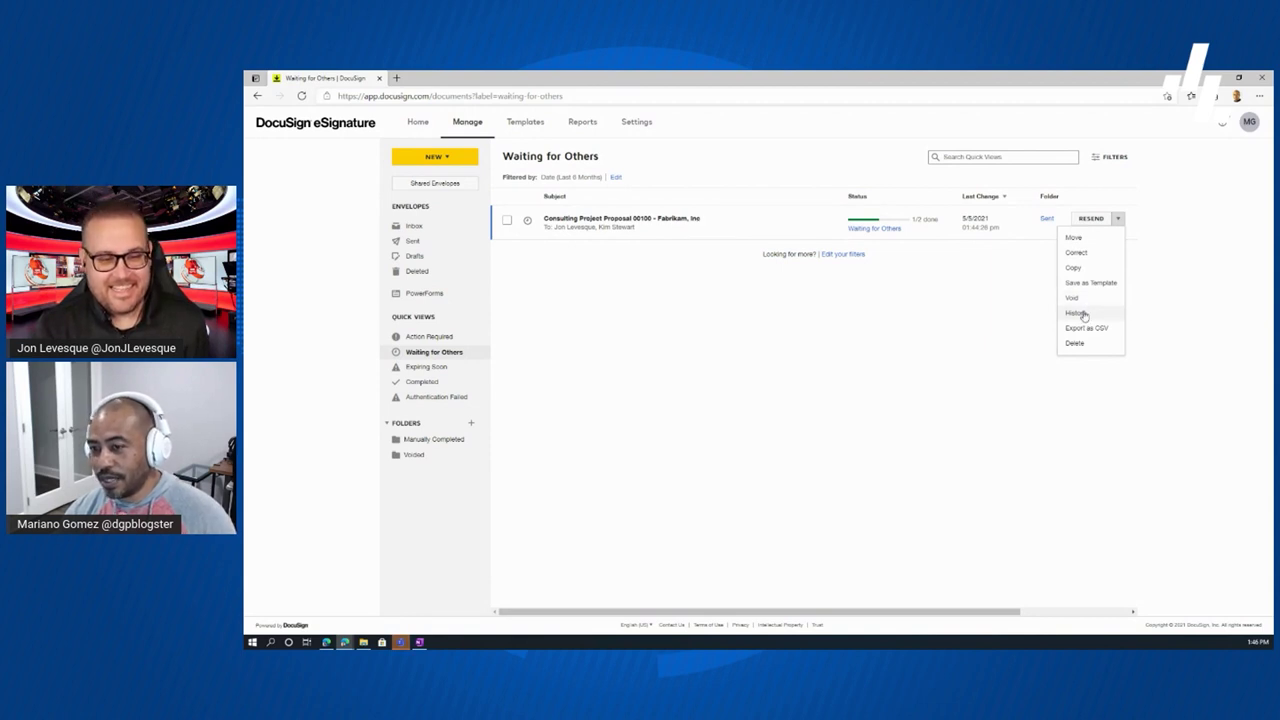
- Review the proposal's Envelope History dialog of creation and sent invitations, then close it
click(1083, 314)
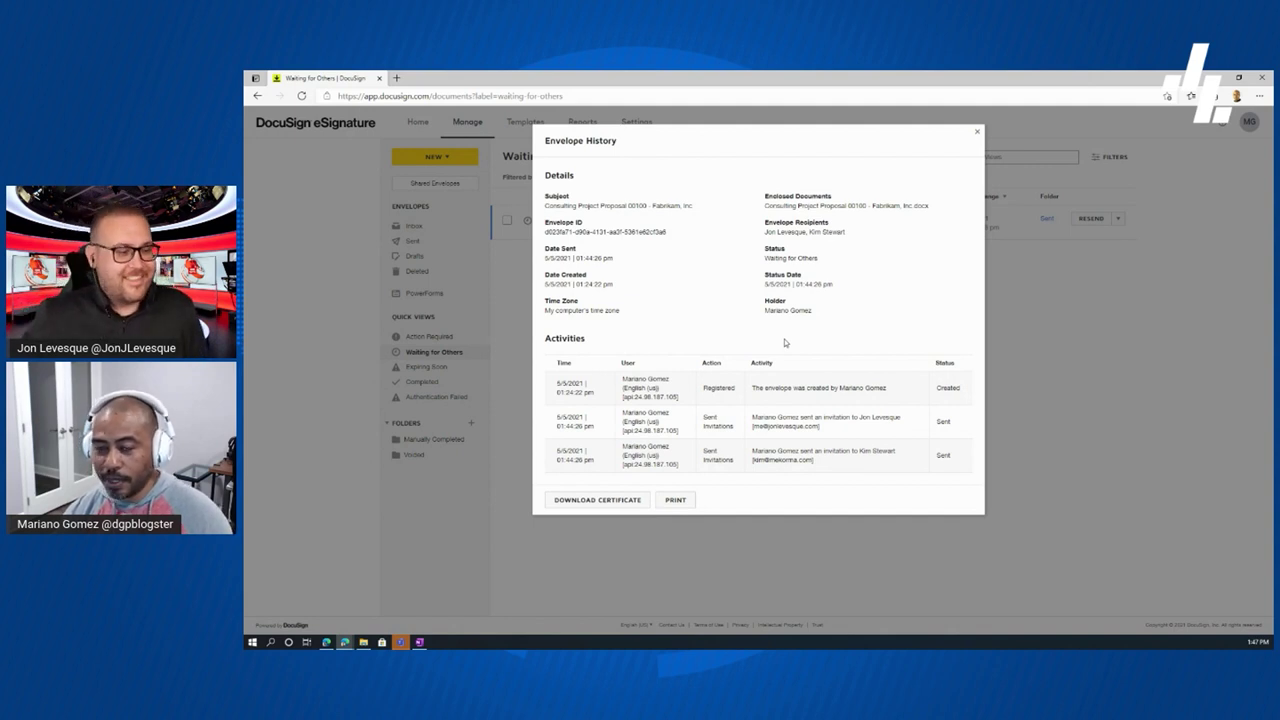
click(975, 135)
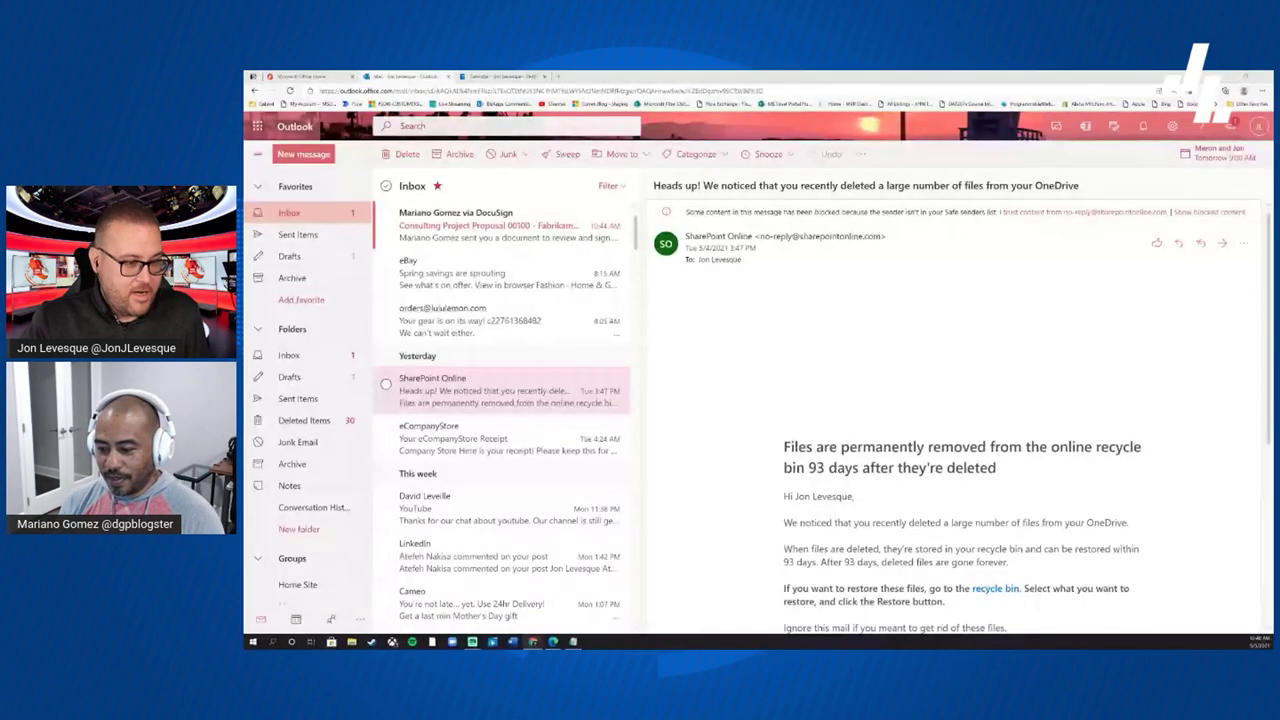
- Open the DocuSign invitation email and launch REVIEW DOCUMENT for the 00100 proposal
click(505, 225)
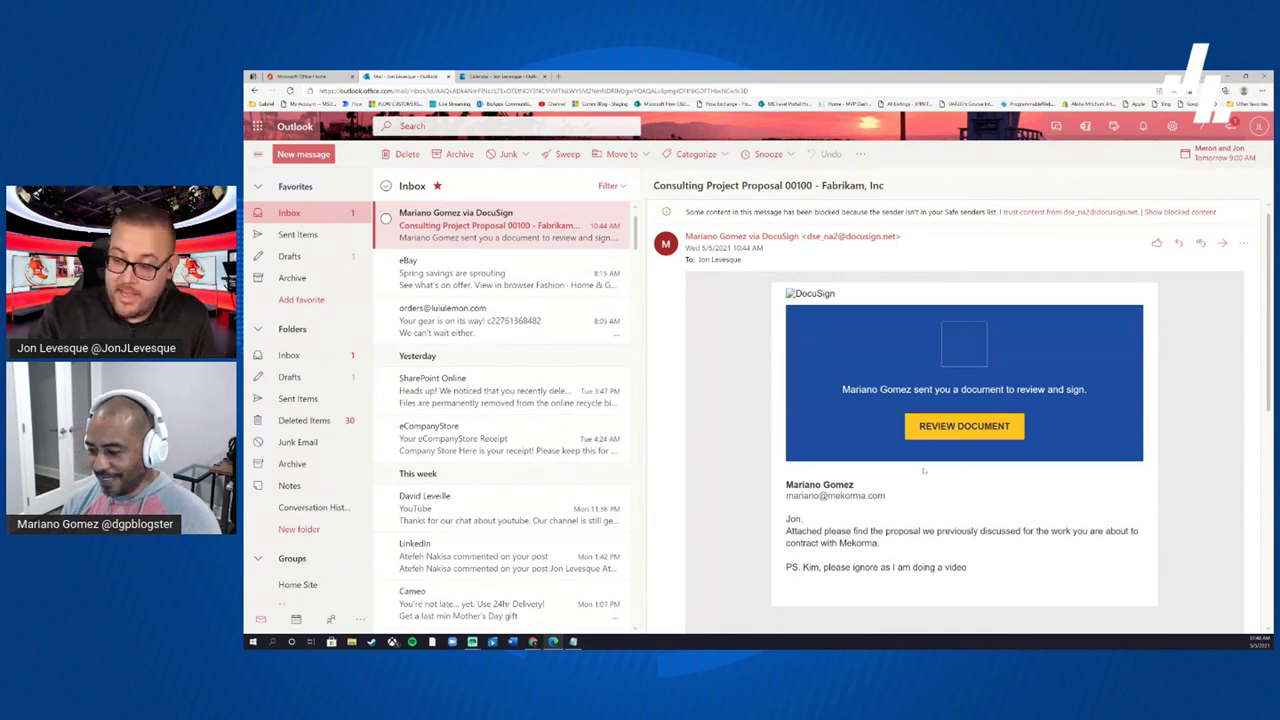
click(965, 432)
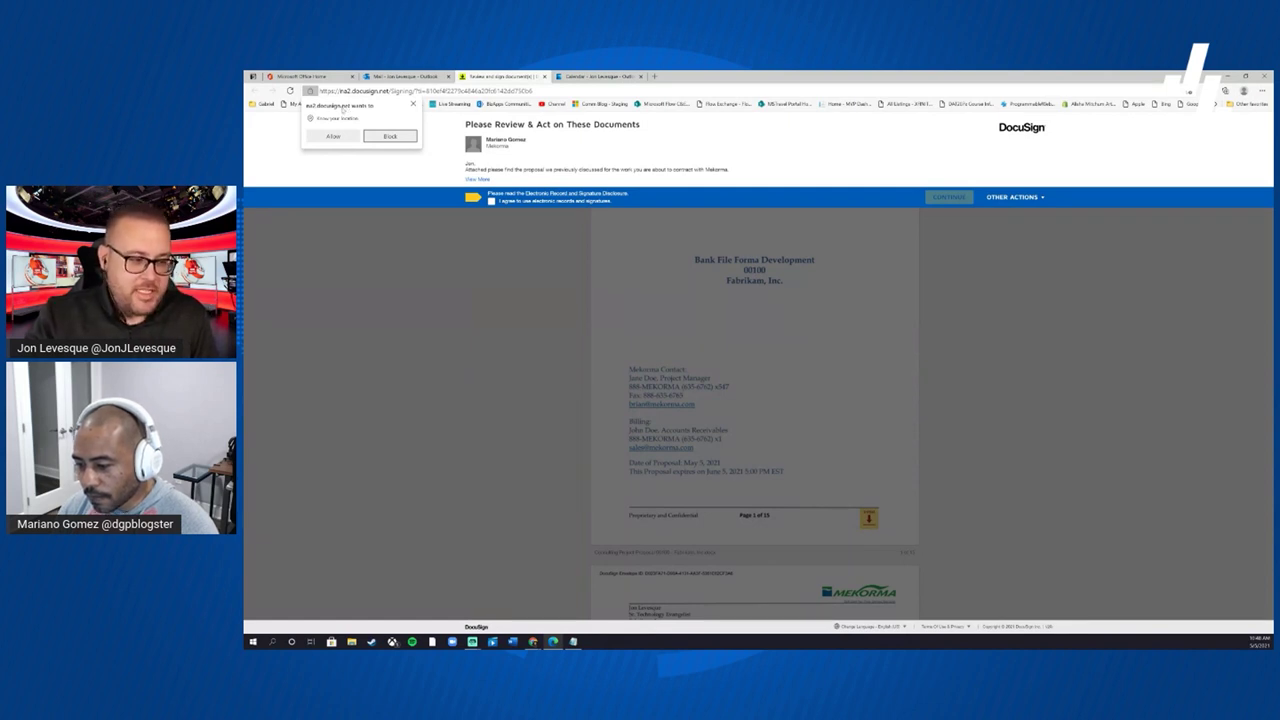
- Allow location access, agree to electronic records and signatures, and continue to the document
click(335, 137)
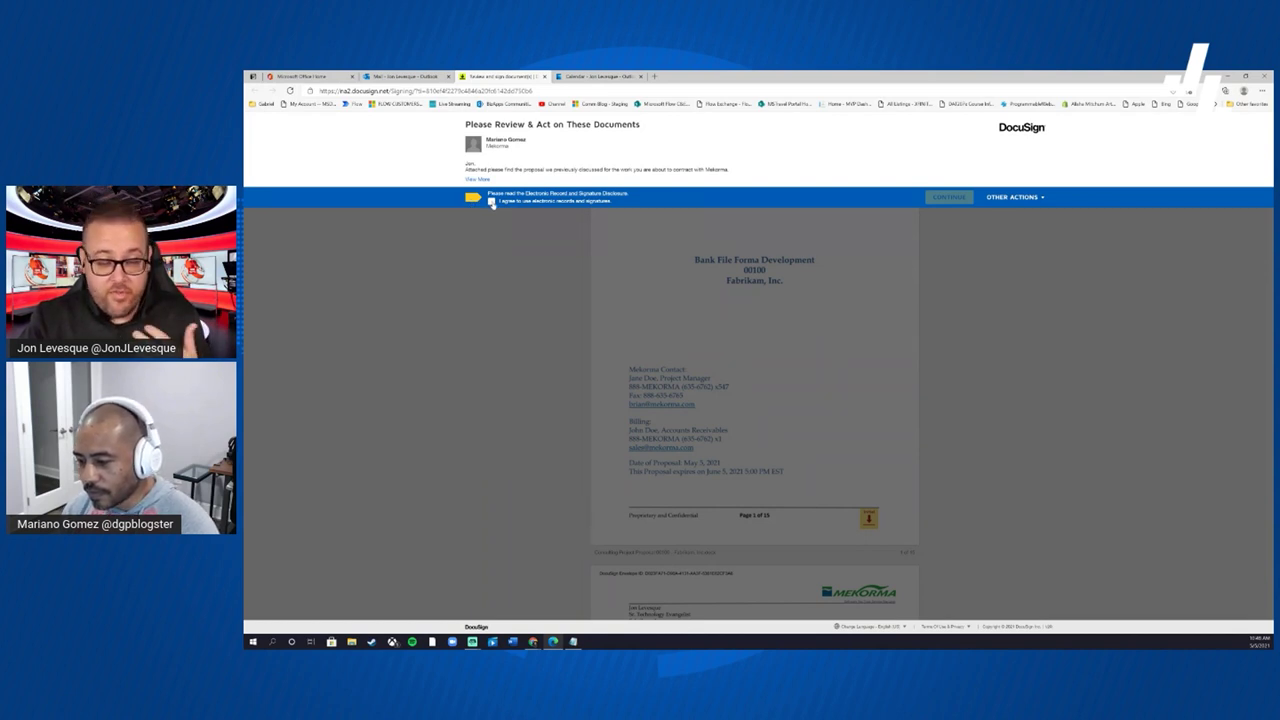
click(491, 201)
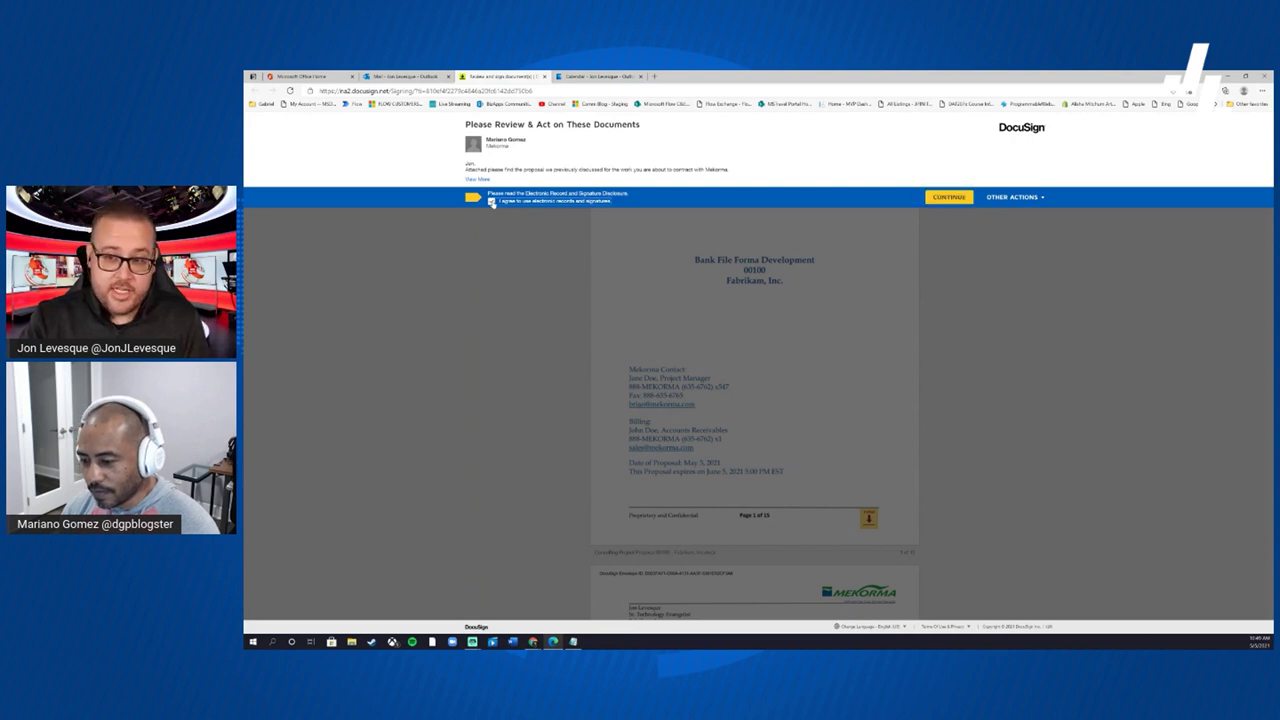
click(946, 197)
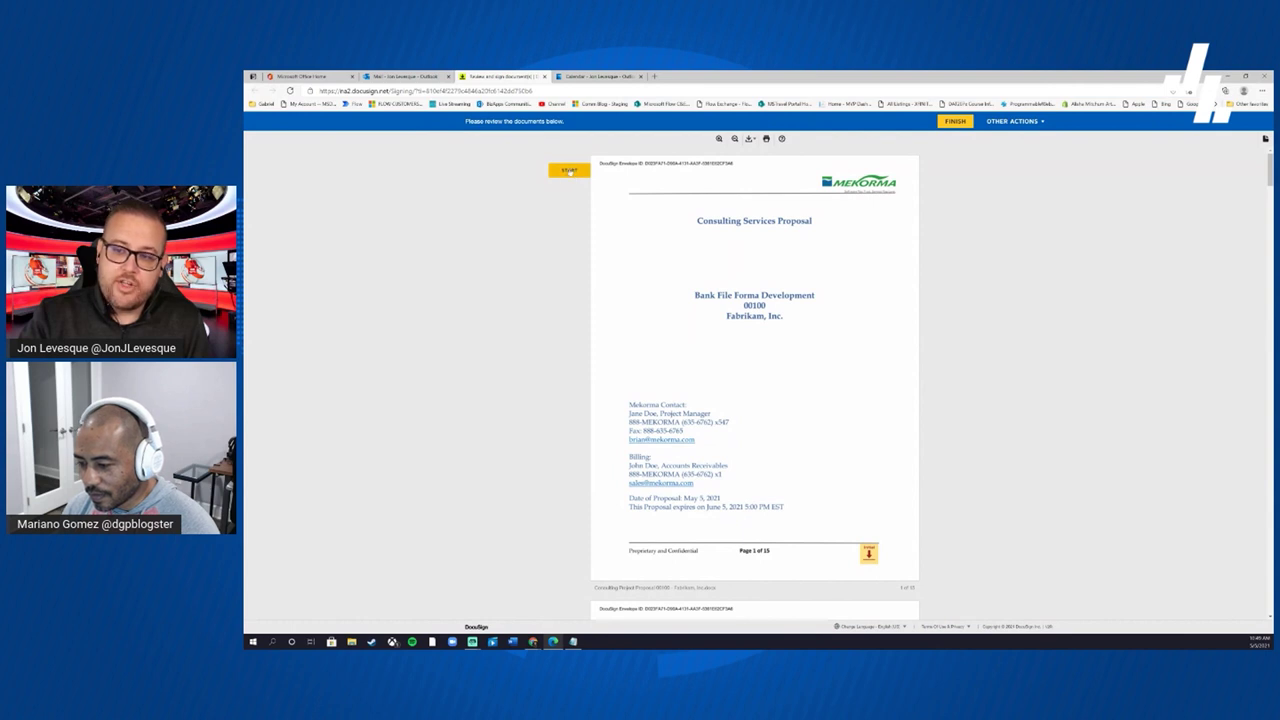
- Apply initials to the Initial Here footer fields on pages 1, 2 and through page 7
click(569, 170)
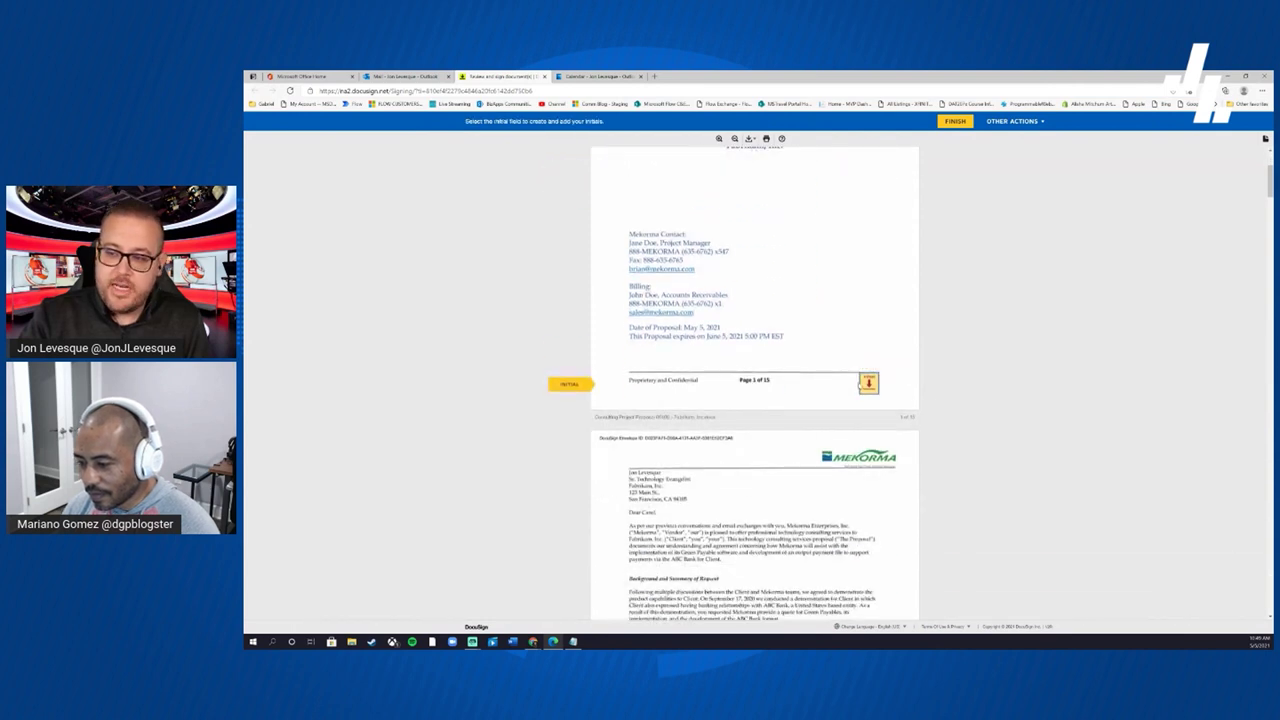
scroll(754, 380, up, 2)
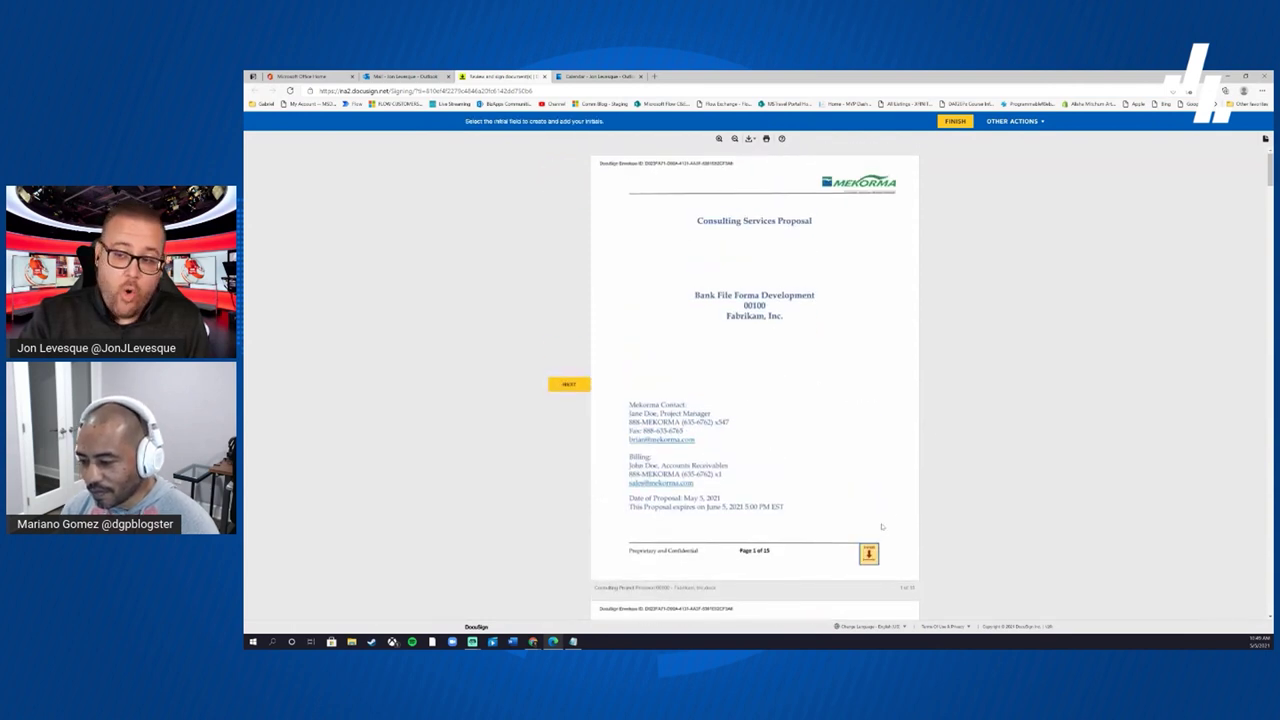
click(569, 384)
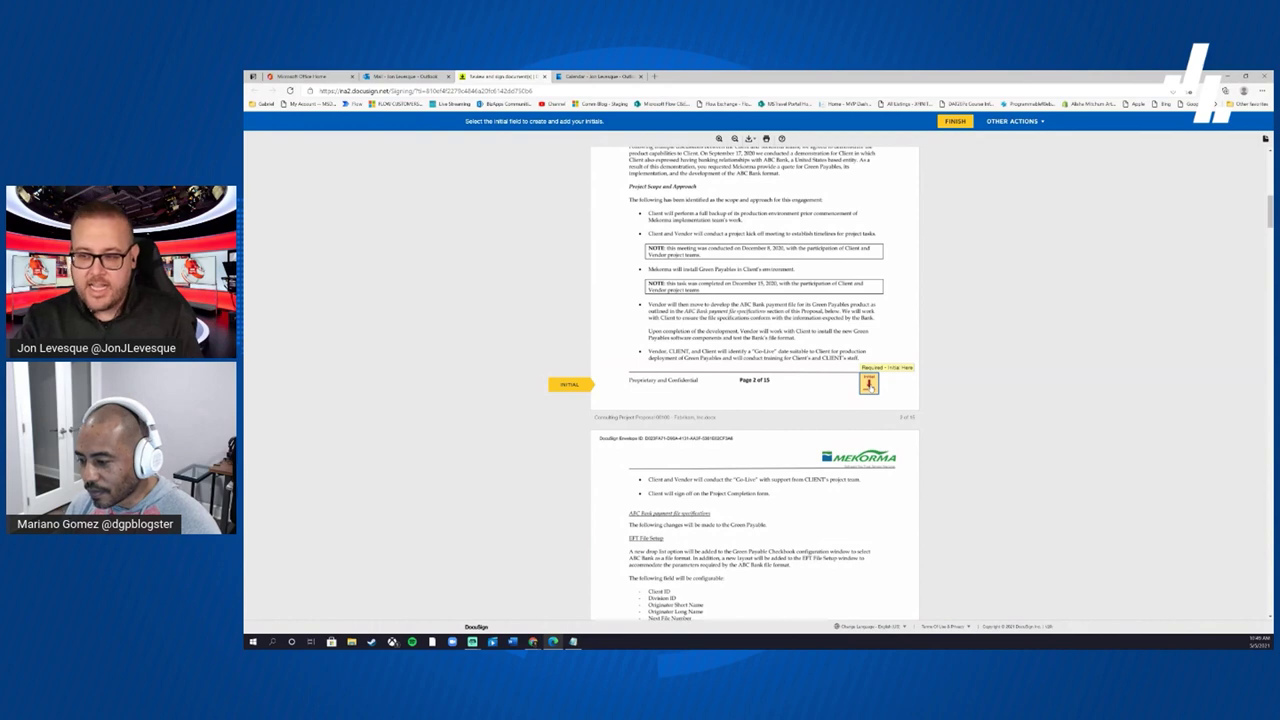
scroll(869, 383, down, 15)
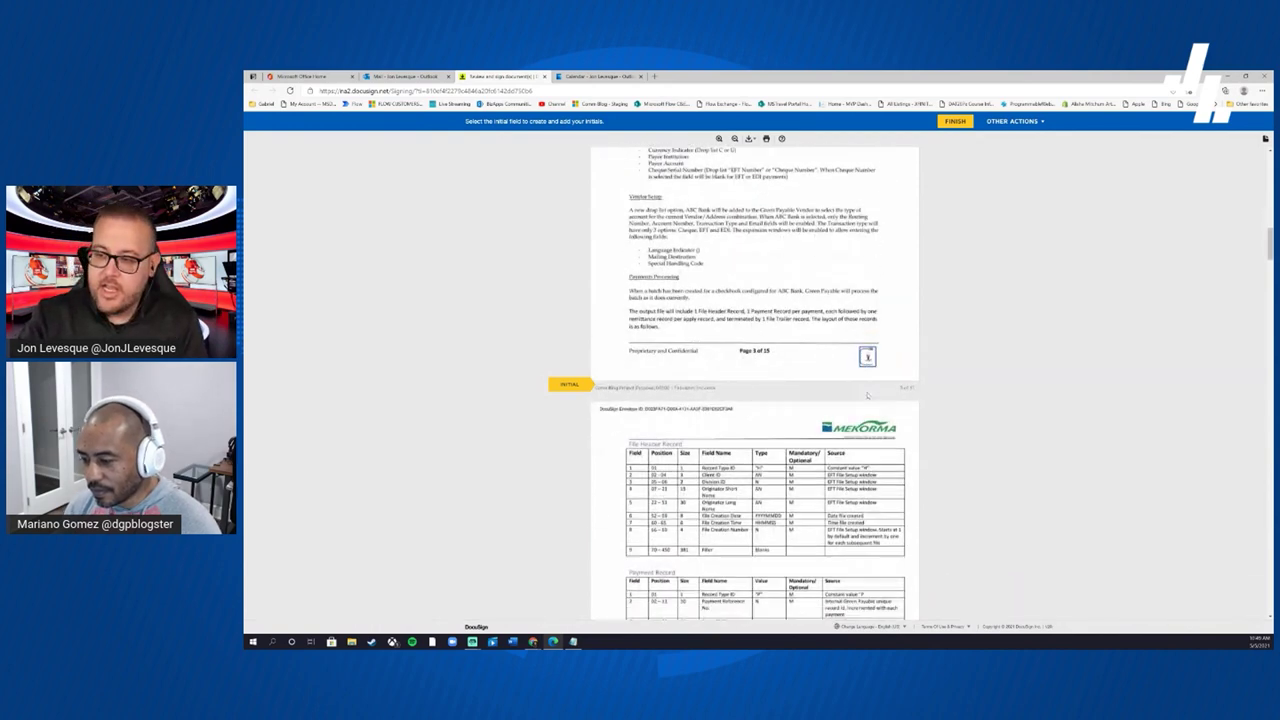
scroll(869, 390, down, 10)
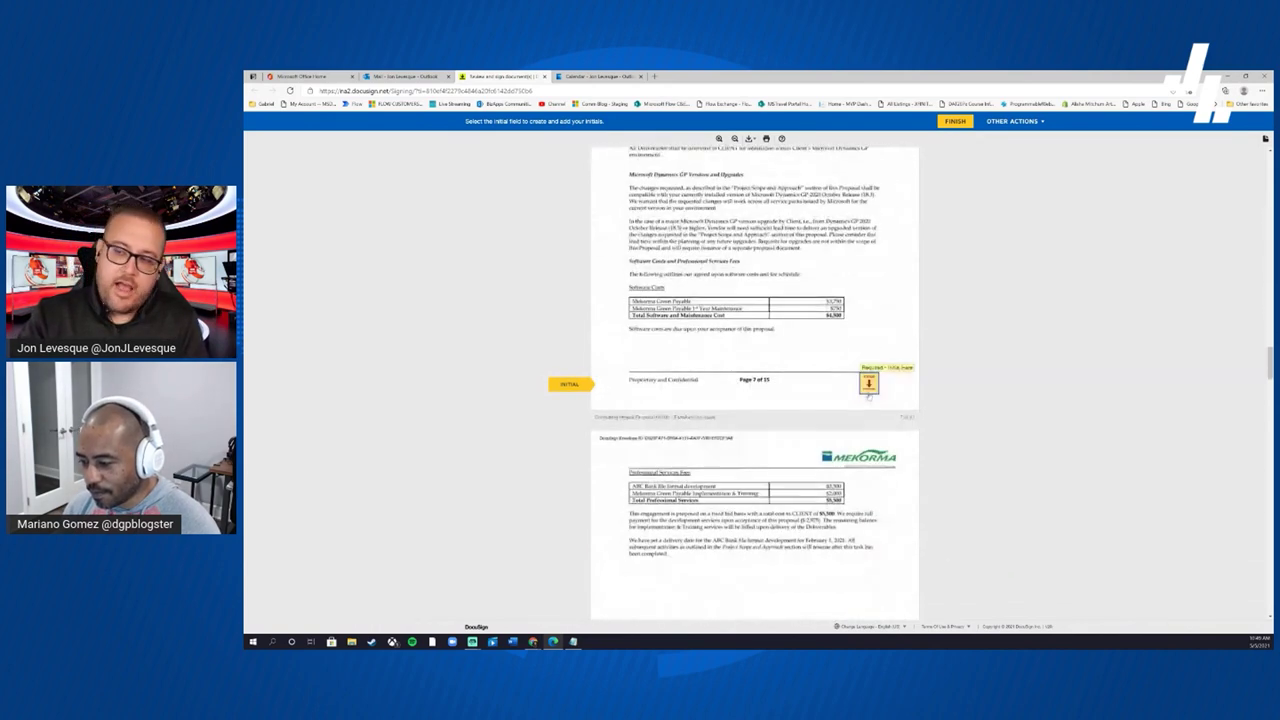
click(870, 393)
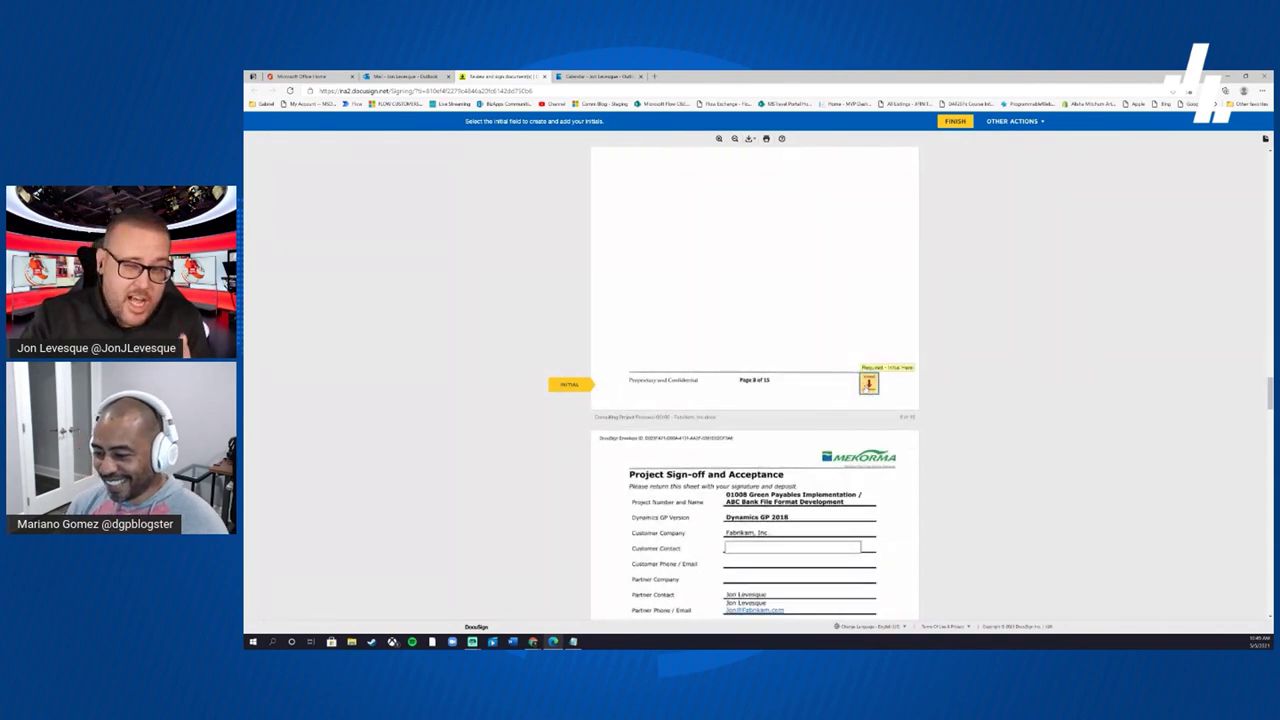
- Initial page 8, fill Customer Contact and card details, sign Acceptance Signature, initial pages 10–11
click(868, 385)
click(757, 264)
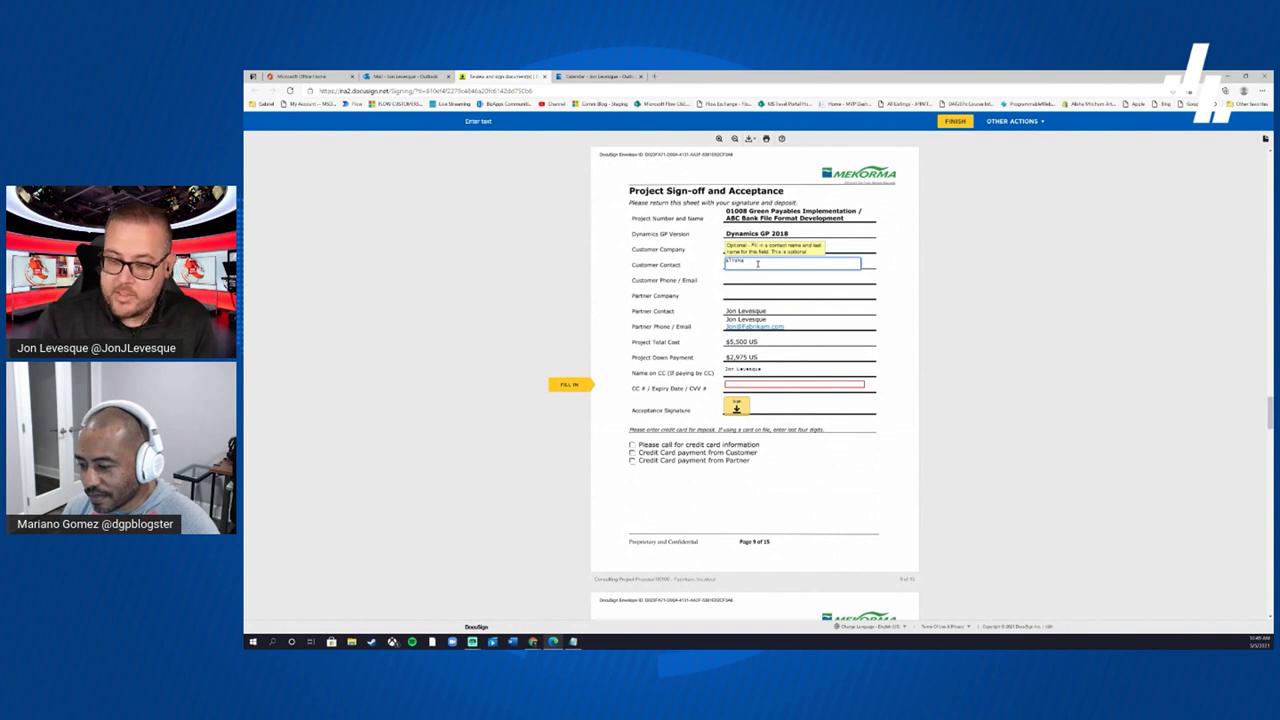
click(760, 385)
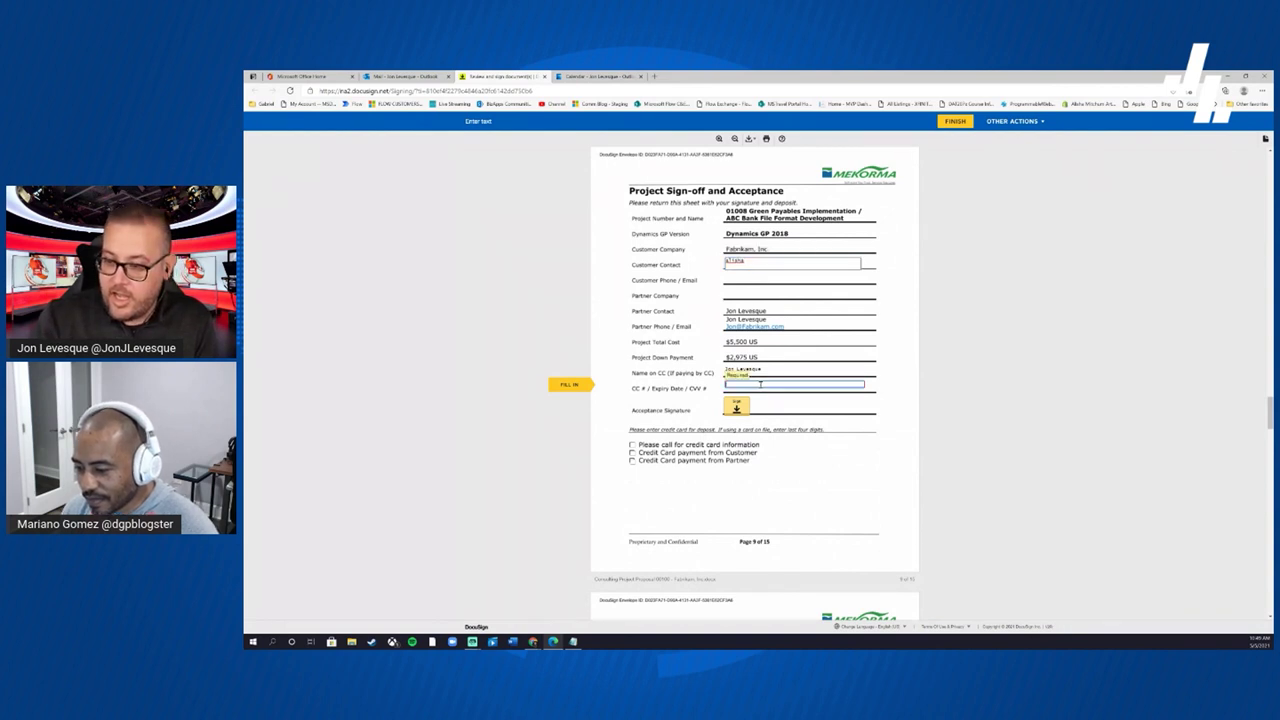
text(1234 1234)
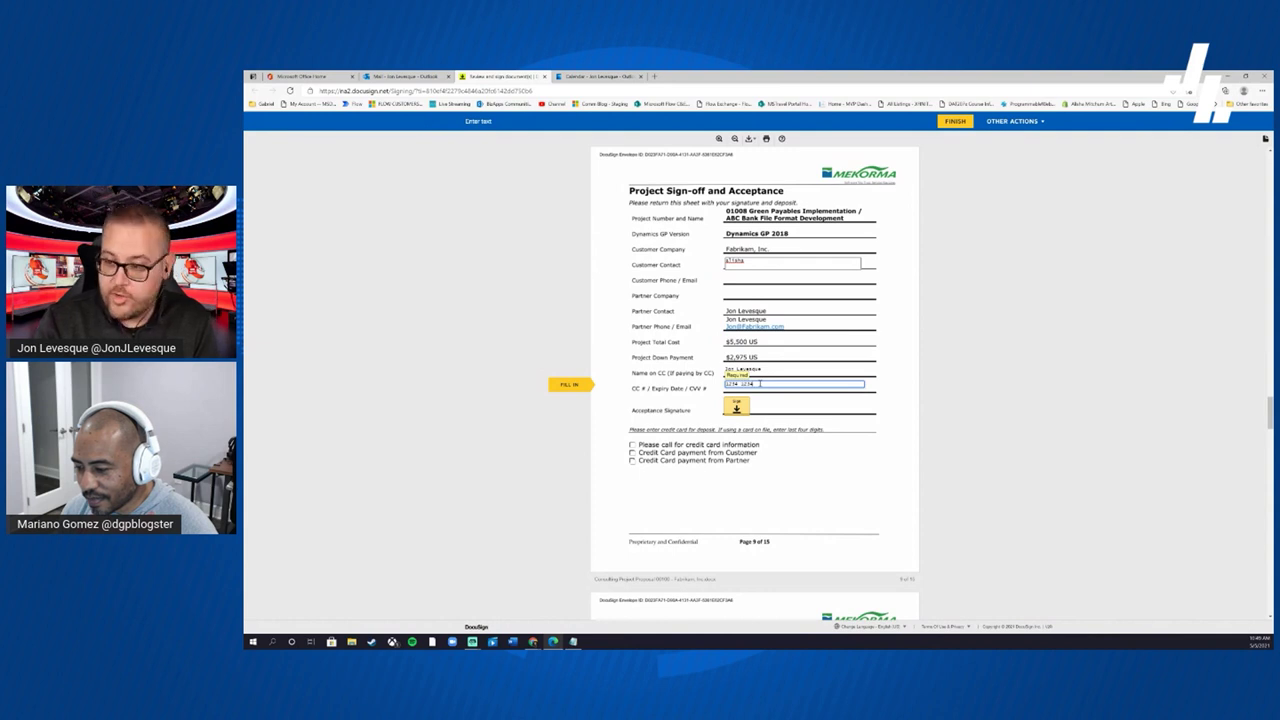
text( 12/2015)
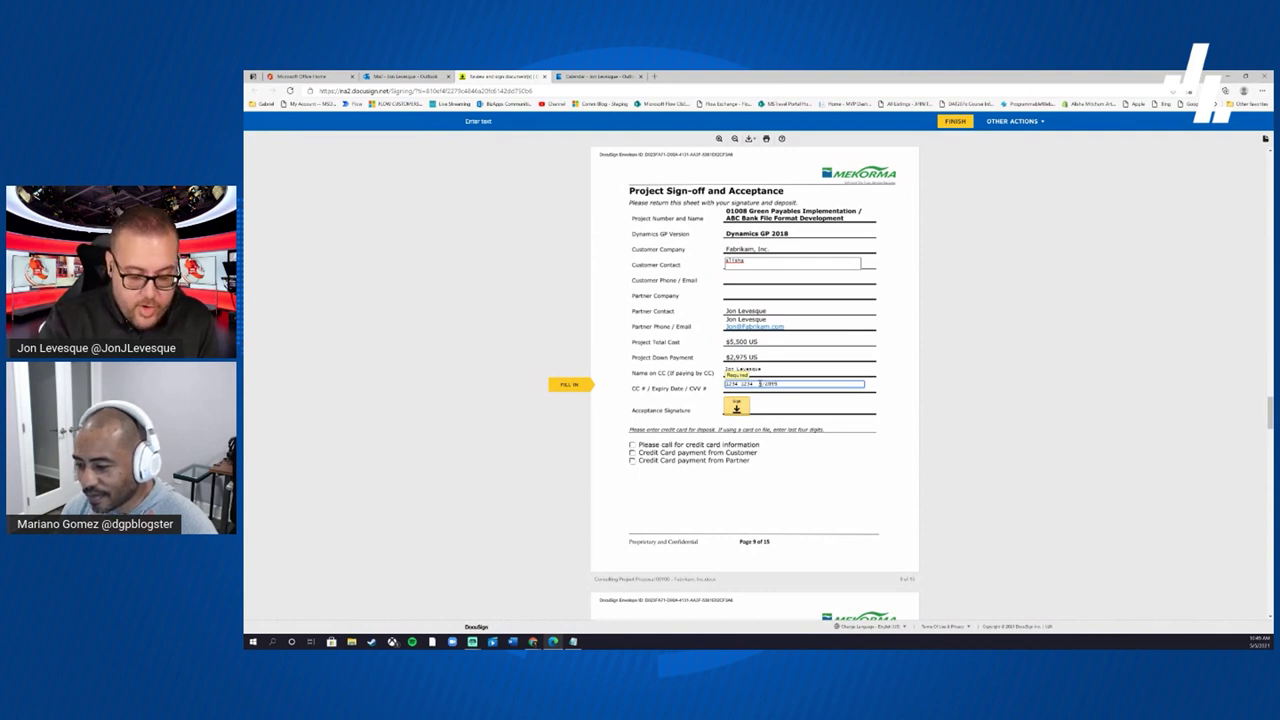
click(741, 407)
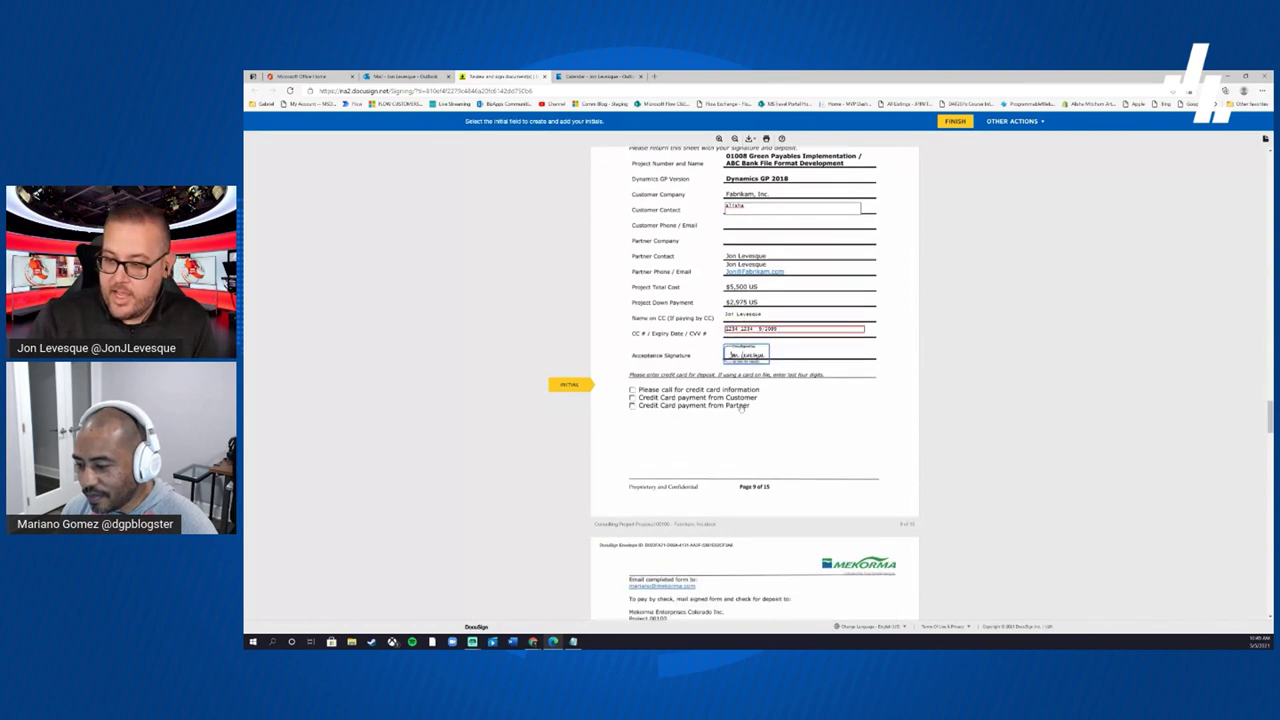
click(868, 383)
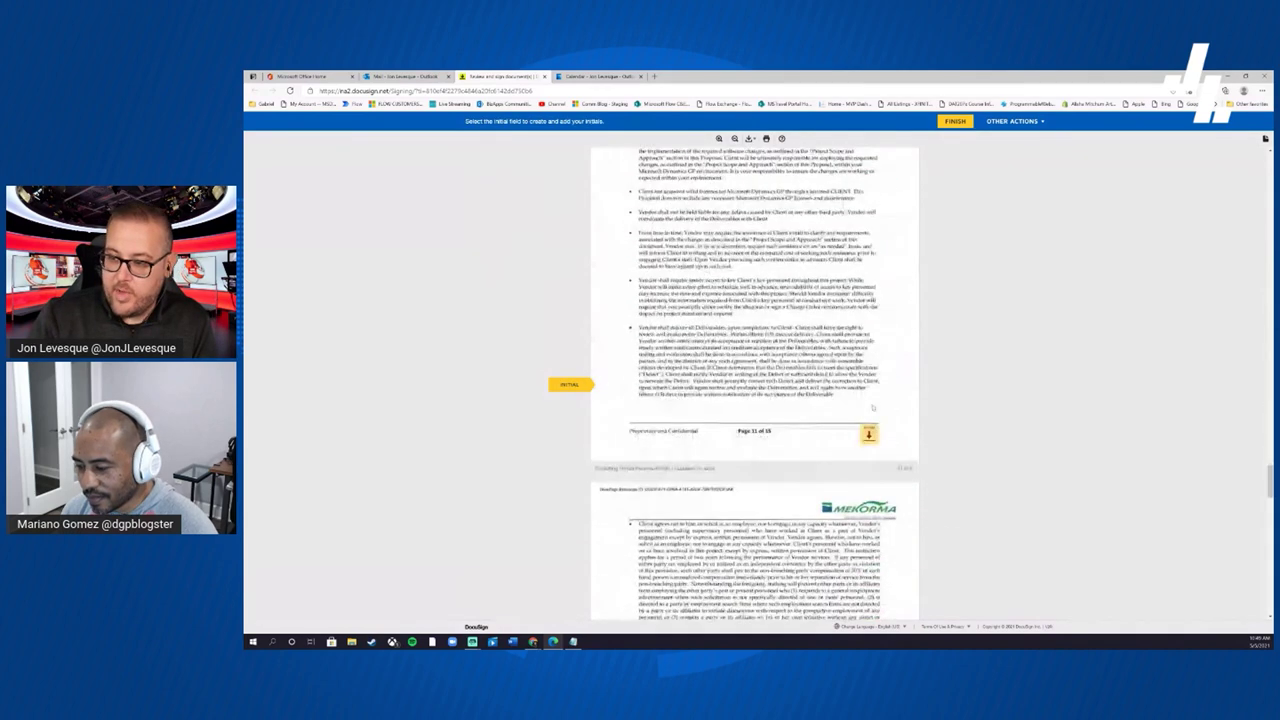
click(868, 384)
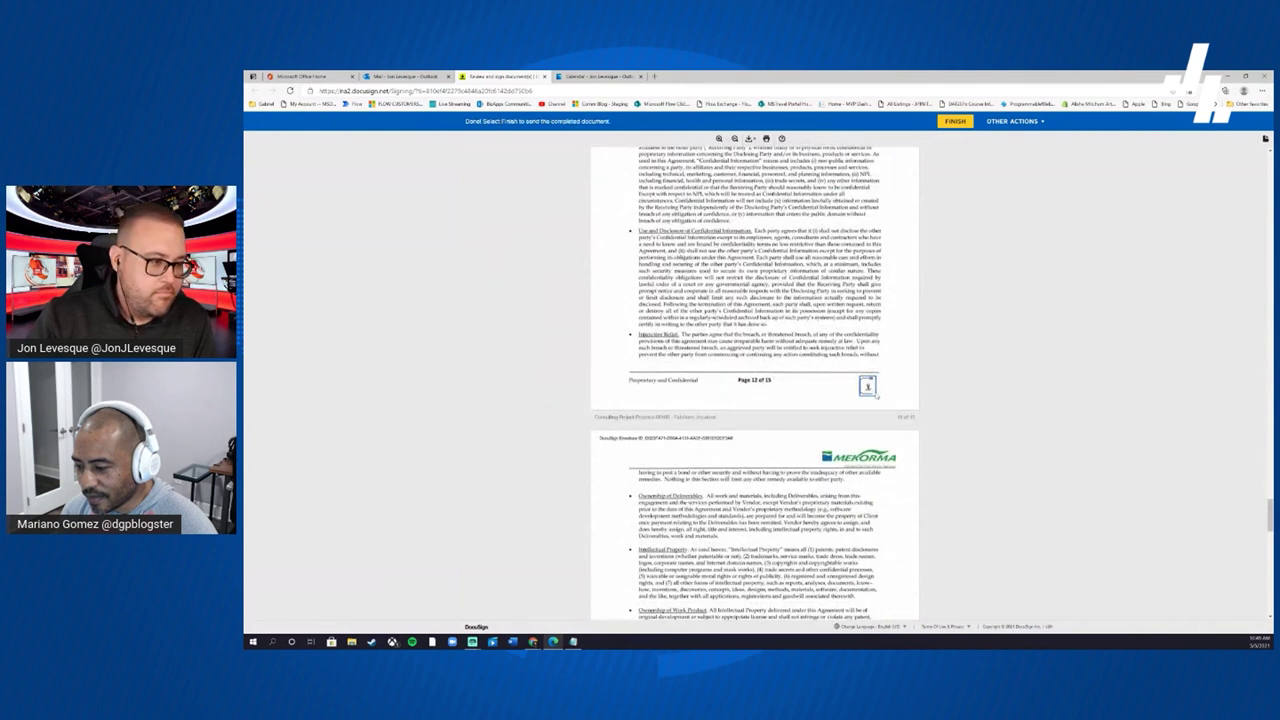
- Submit the signed proposal, log in to DocuSign, and show the 5 Completed envelopes
click(955, 121)
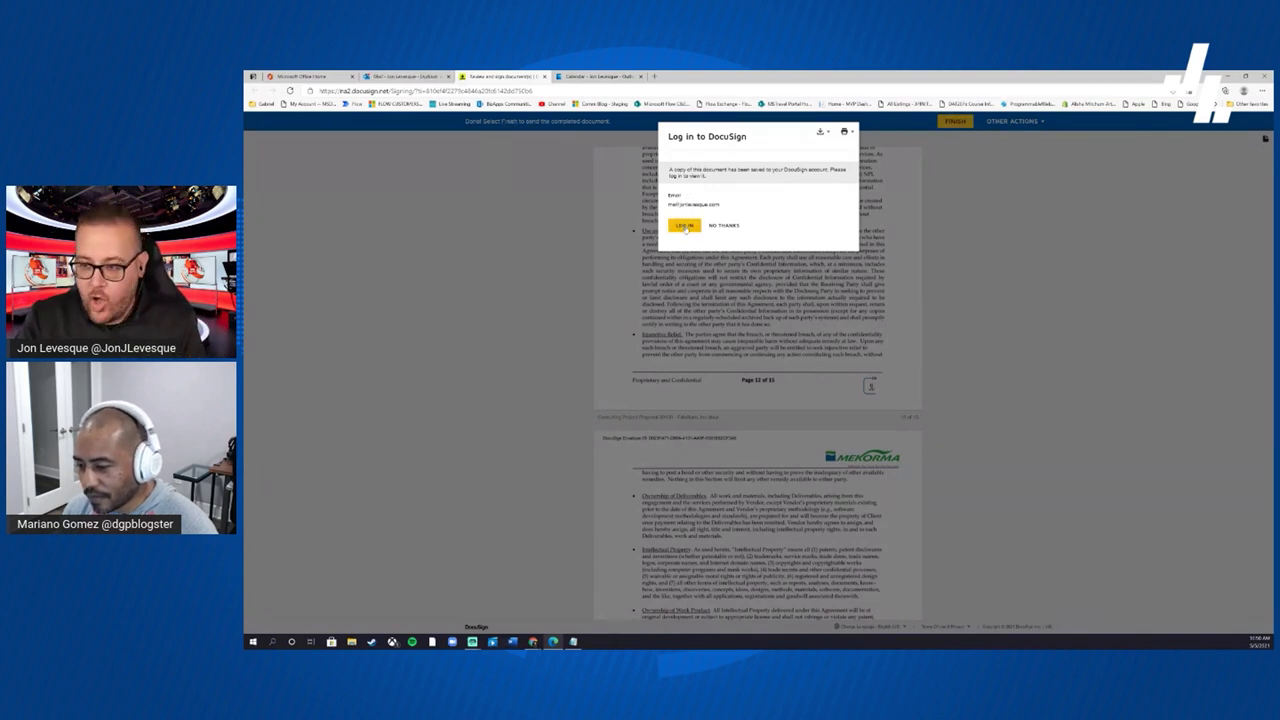
click(685, 229)
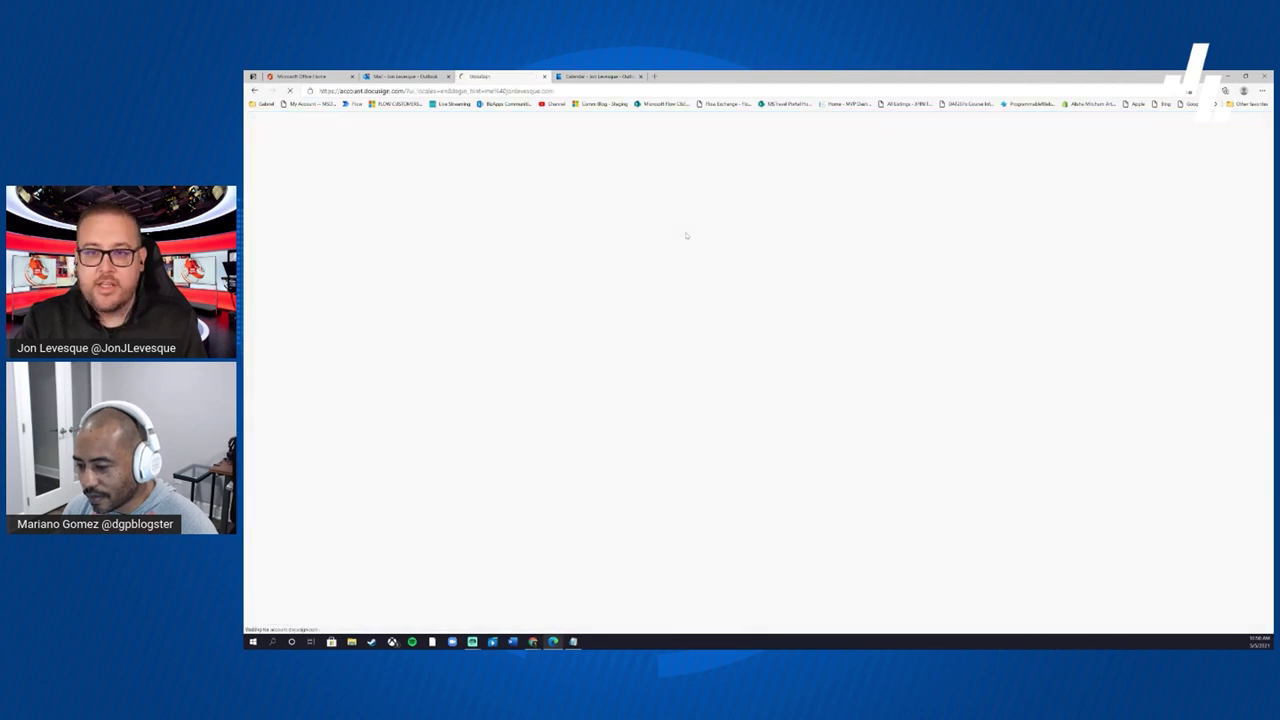
click(742, 266)
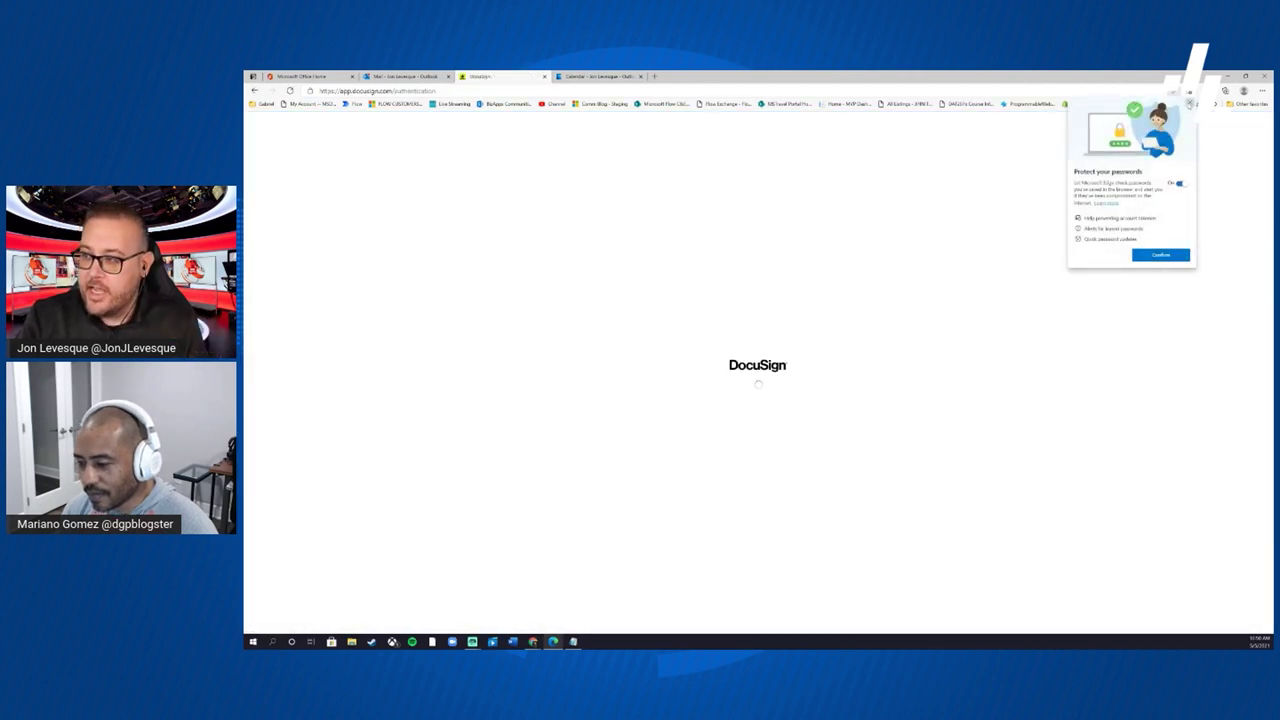
click(1157, 256)
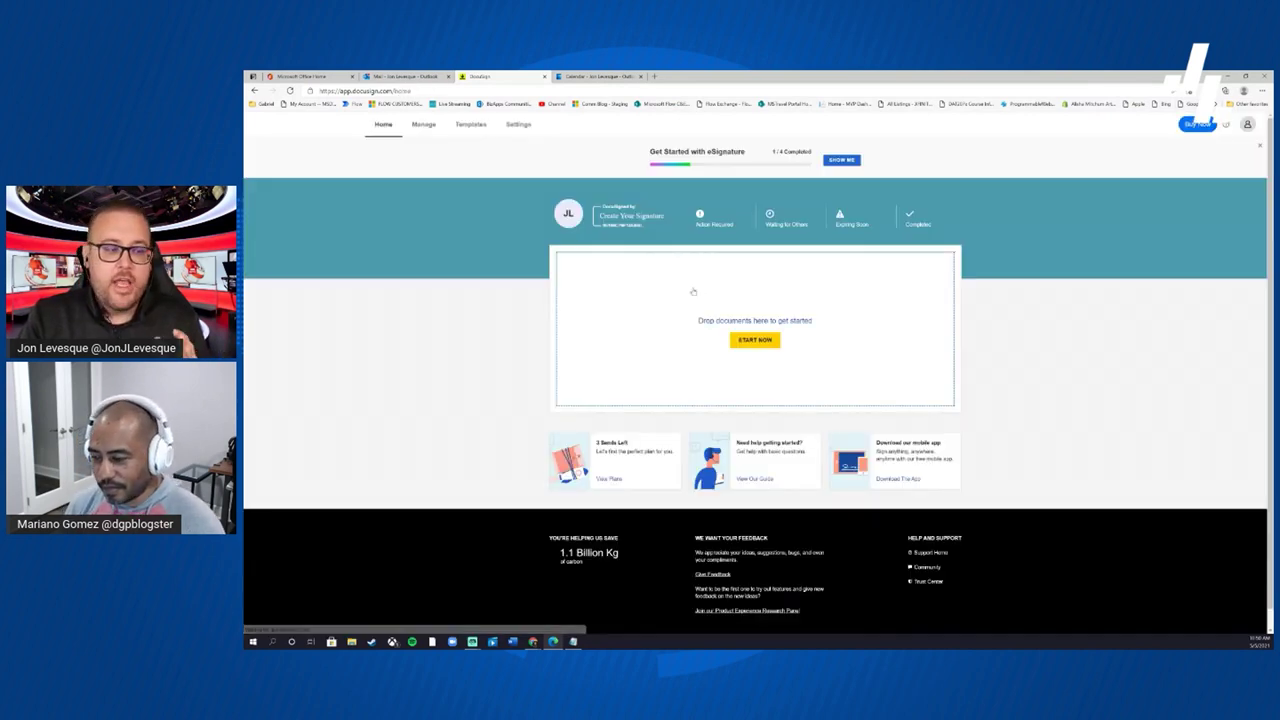
click(912, 218)
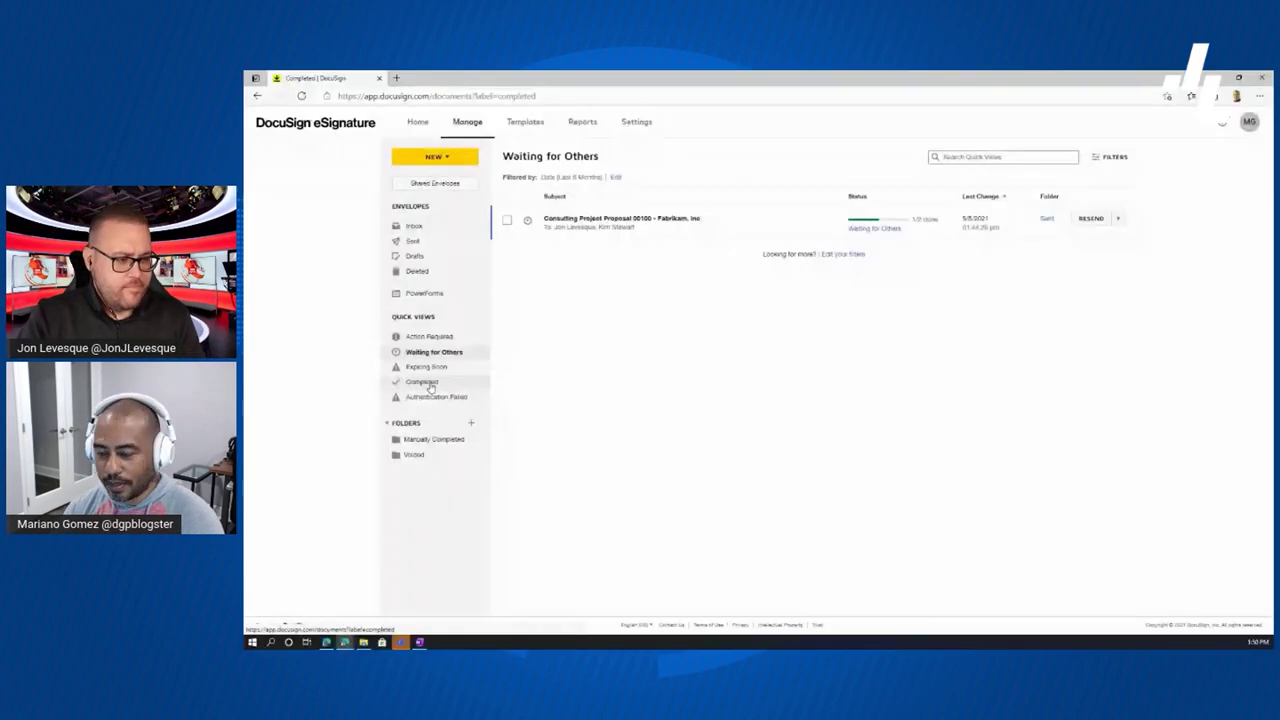
- Show the Completed envelopes from Quick Views
click(424, 383)
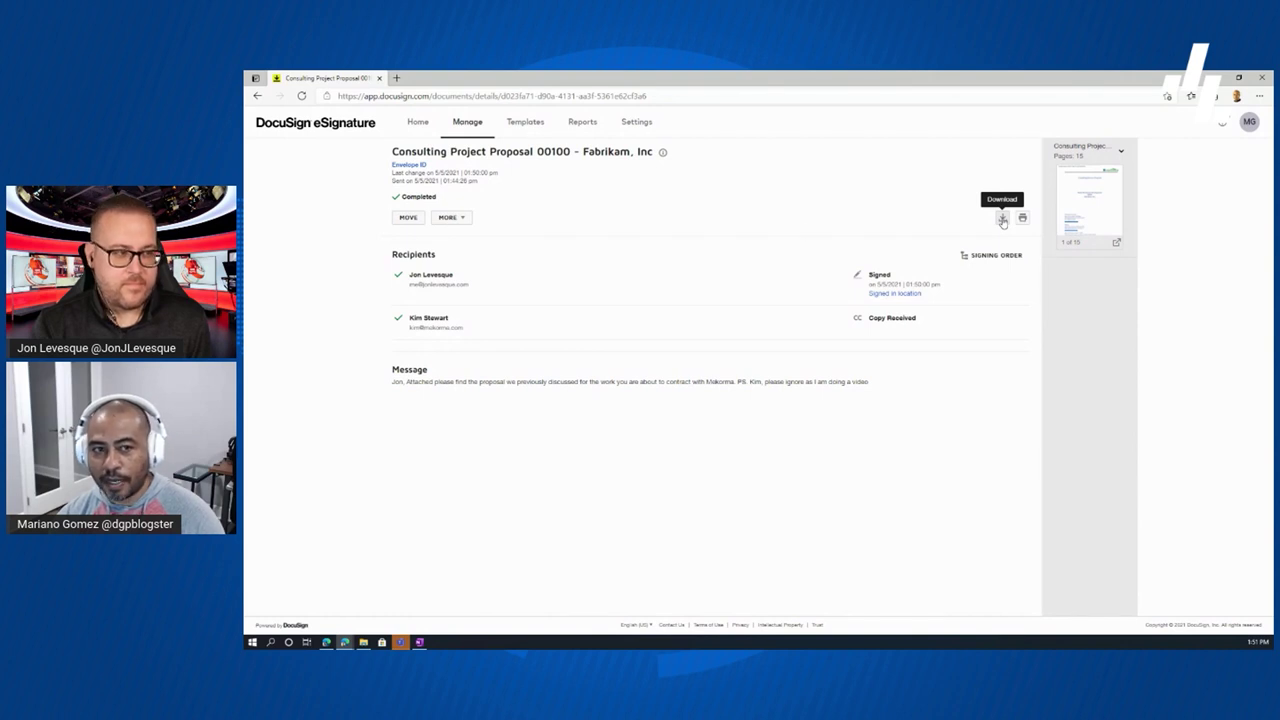
click(462, 218)
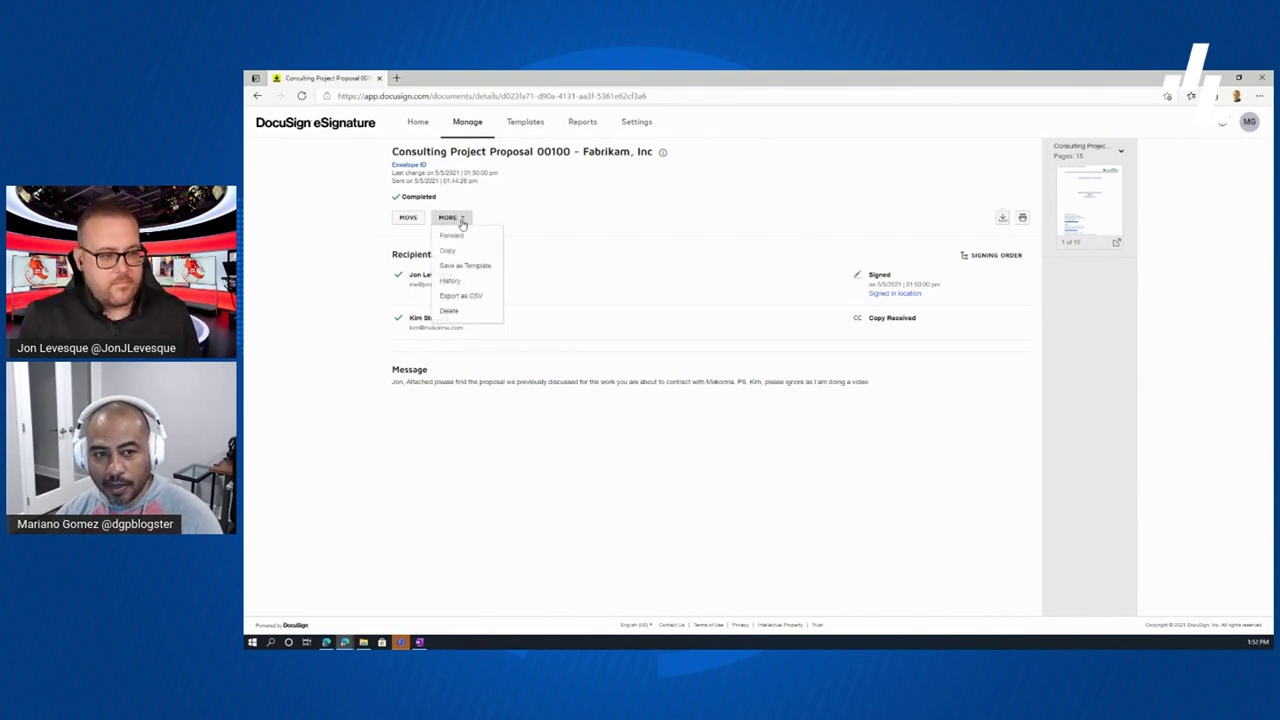
click(458, 283)
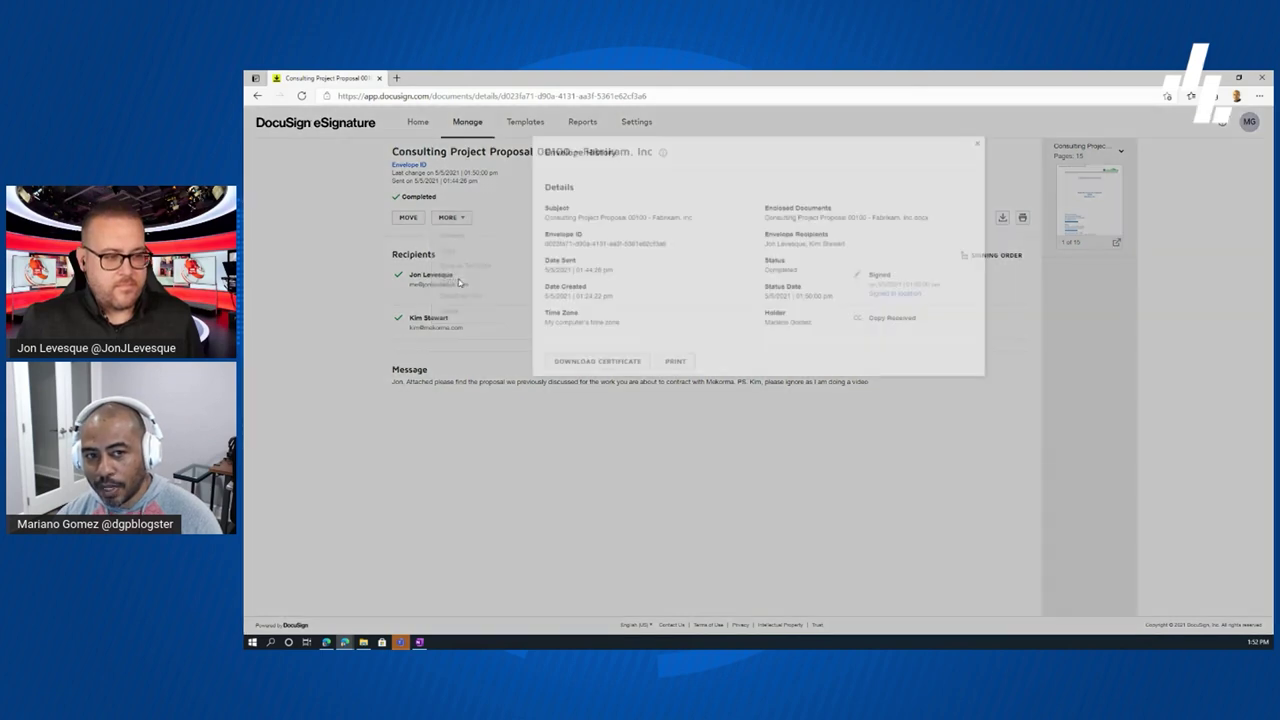
drag(985, 305, 984, 447)
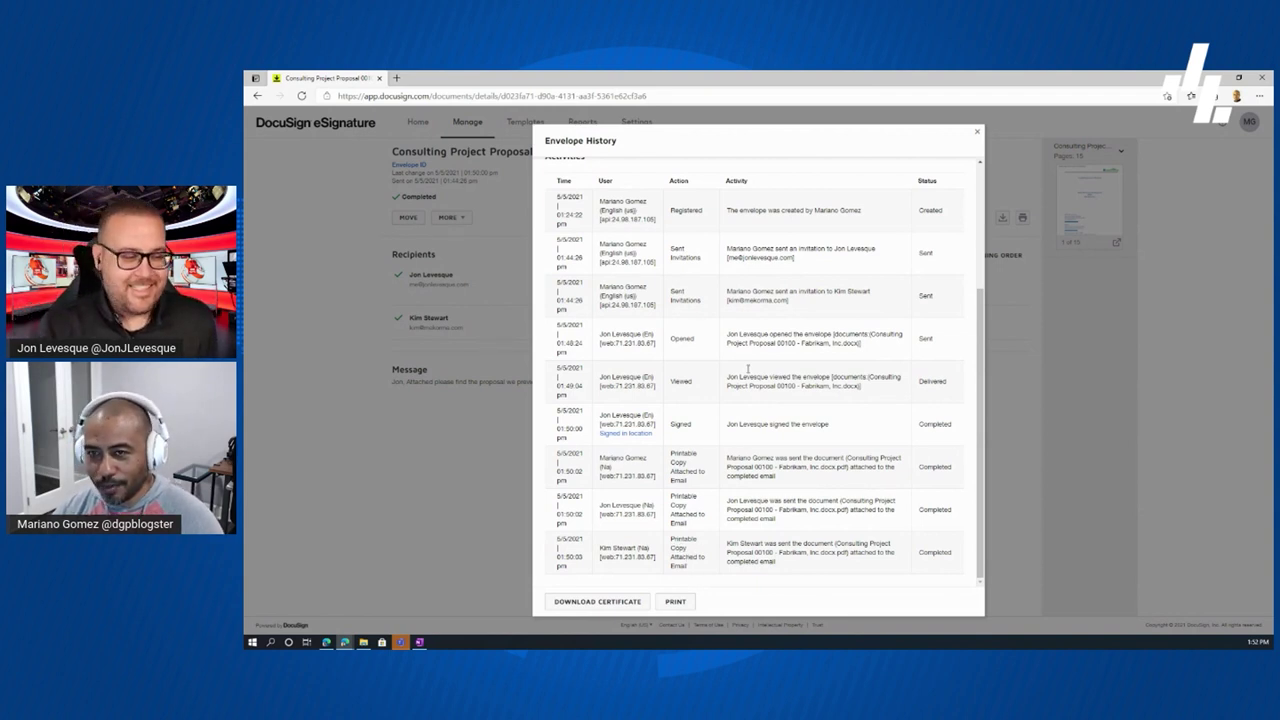
click(977, 135)
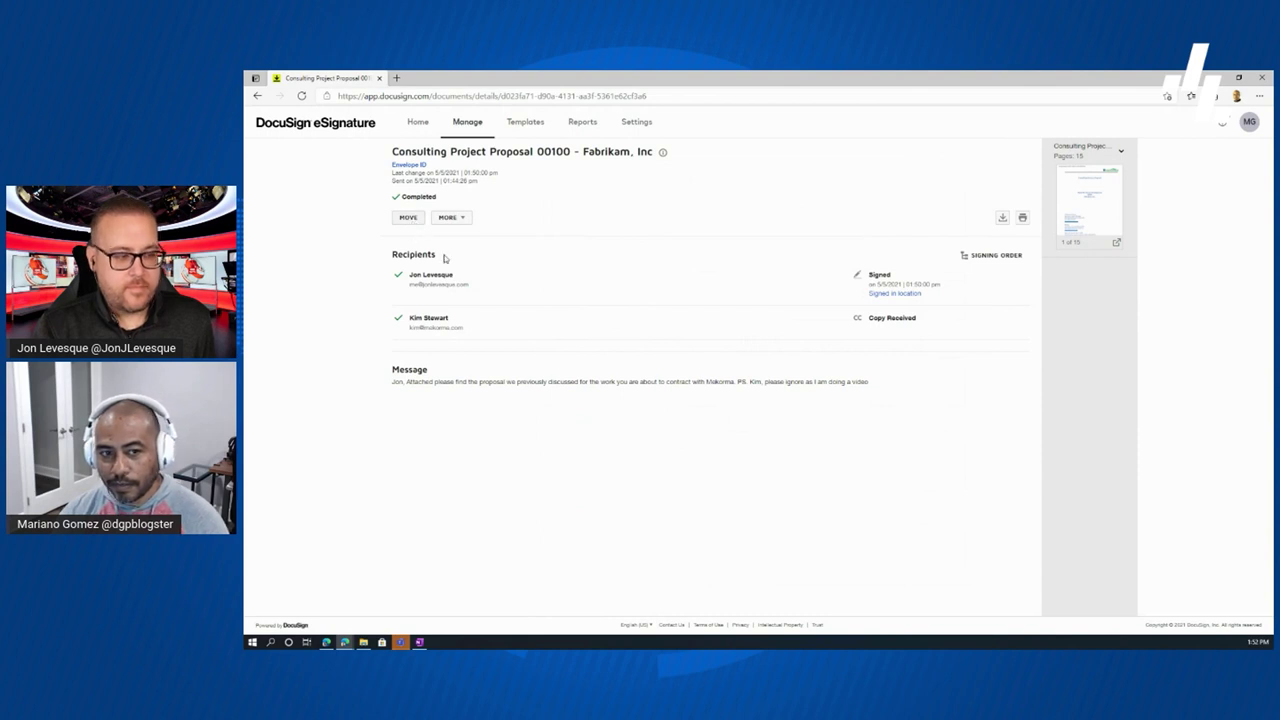
- Abandon moving the 00100 envelope to a folder and switch to the Templates tab
click(408, 217)
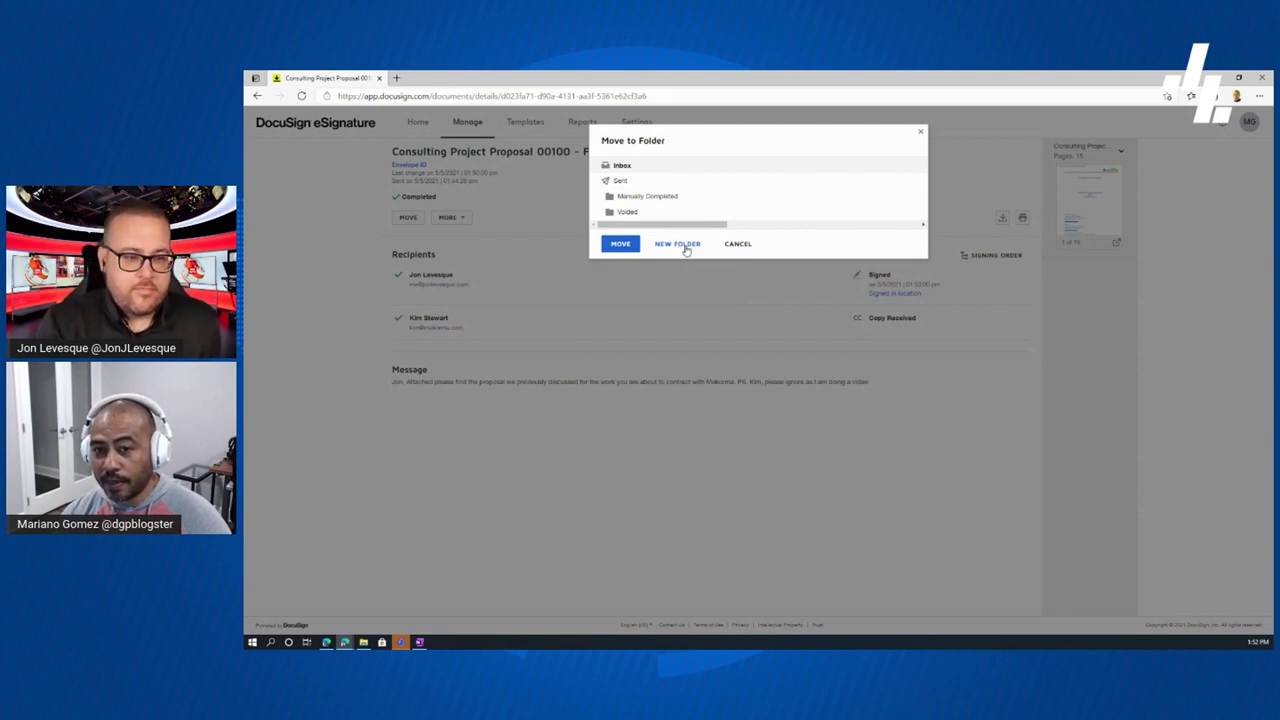
click(739, 247)
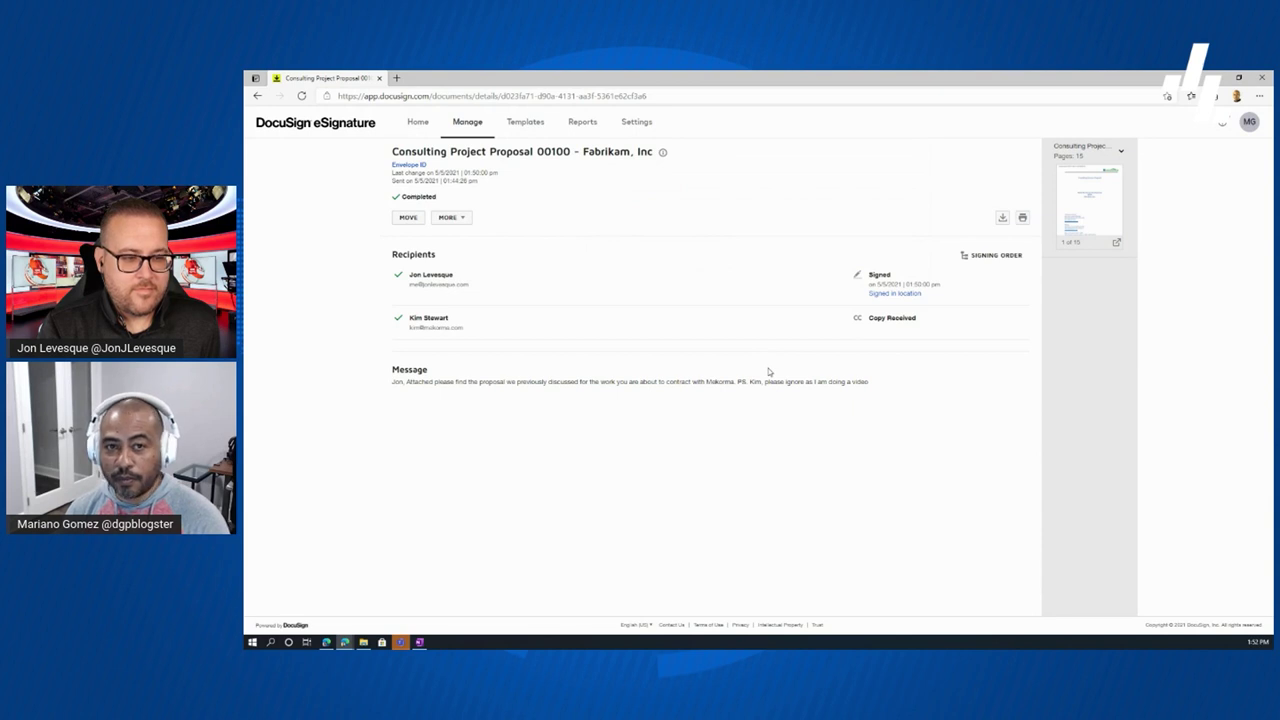
click(521, 125)
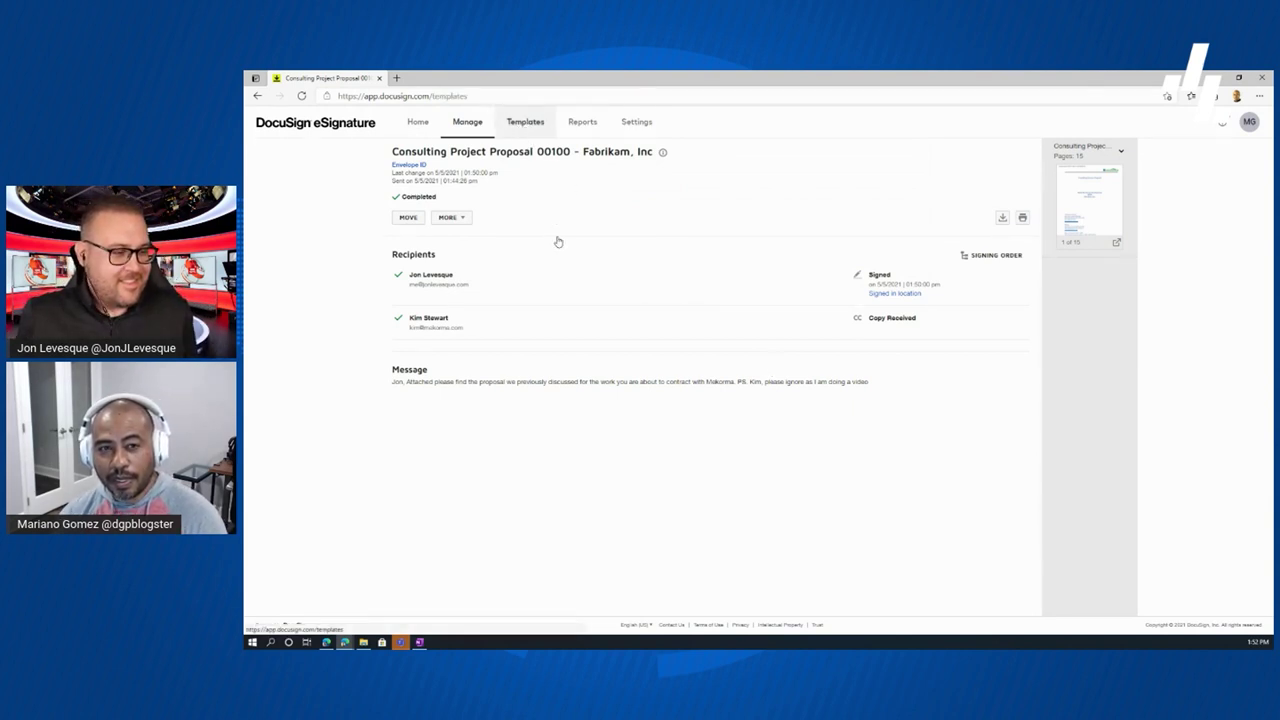